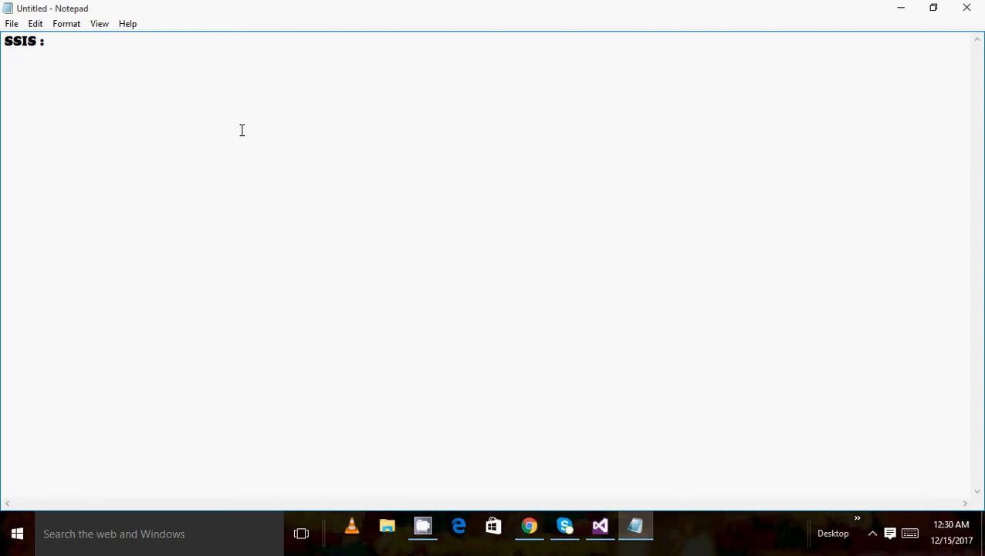
Expand the SSIS heading on the first line to "Sql Server Integration Services :"
key("Up")
type("ql Server I")
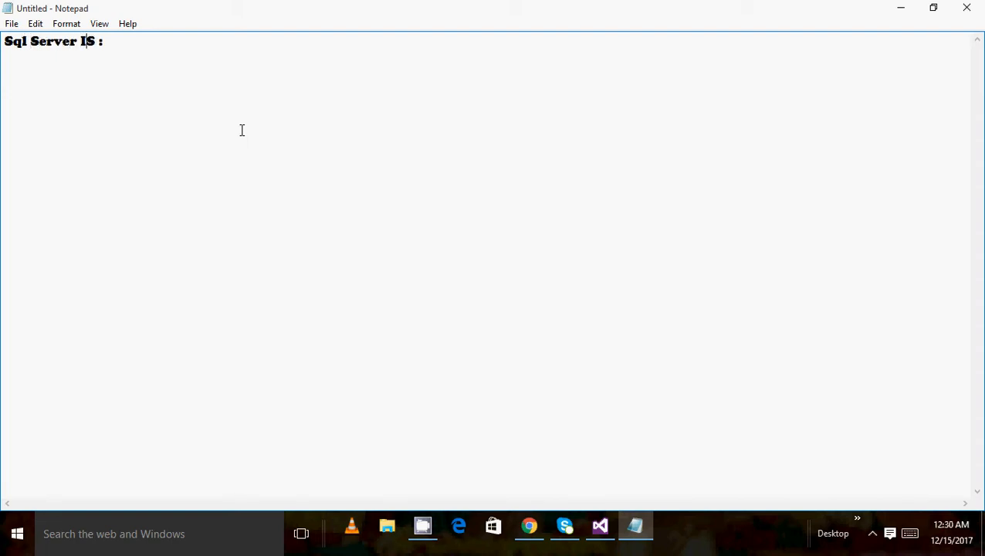
type("ntegration S")
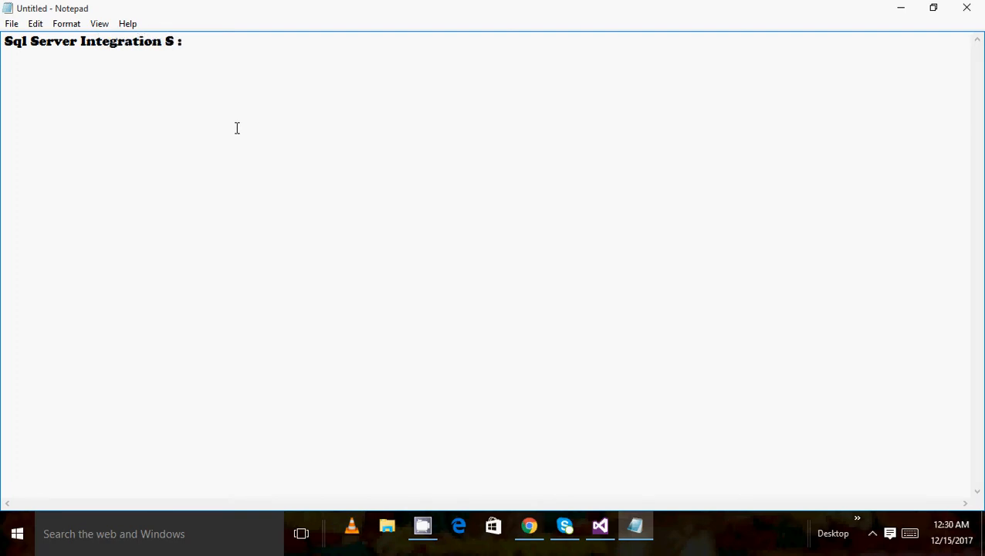
type("ervices")
key("Right")
key("Return")
key("BackSpace")
key("Right")
Below the heading, add an indented "MSBI :" line followed by the list item "1.SSRS"
key("Return")
type("MS")
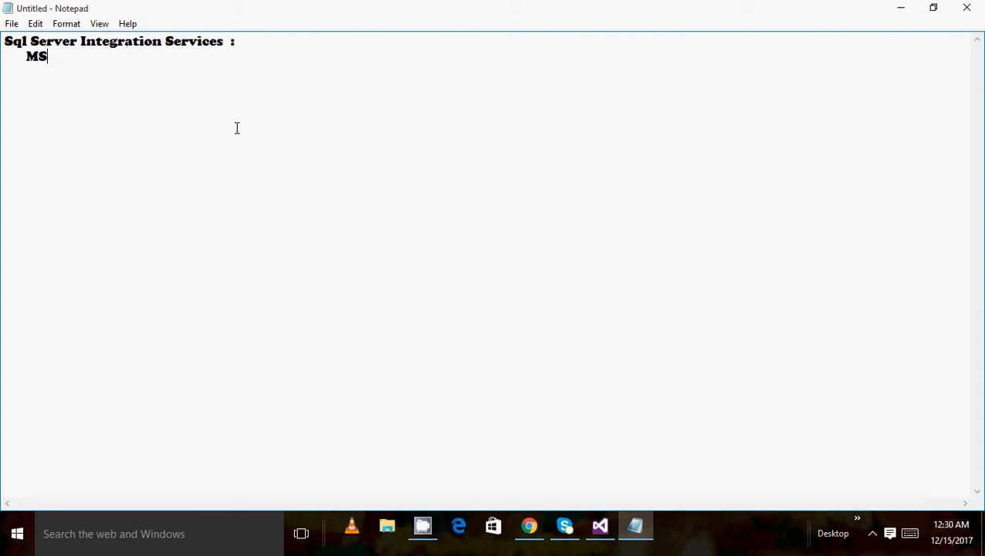
type("BI  :")
key("Return")
type("1.SSS")
key("BackSpace")
type("R")
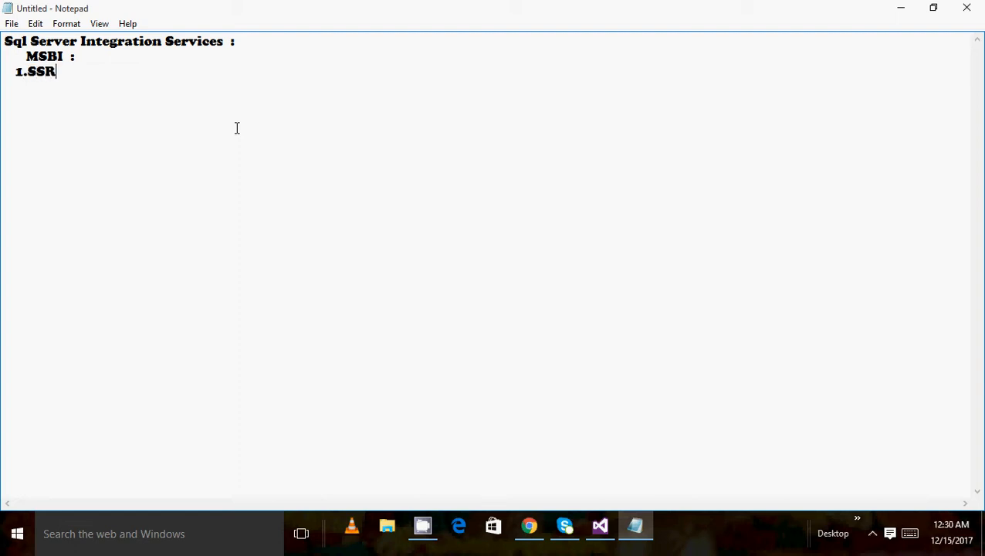
type("S")
Continue the numbered list with the items "2.SSIS" and "3.SSAS"
key("Return")
type("2.SSIS")
key("Return")
type("2")
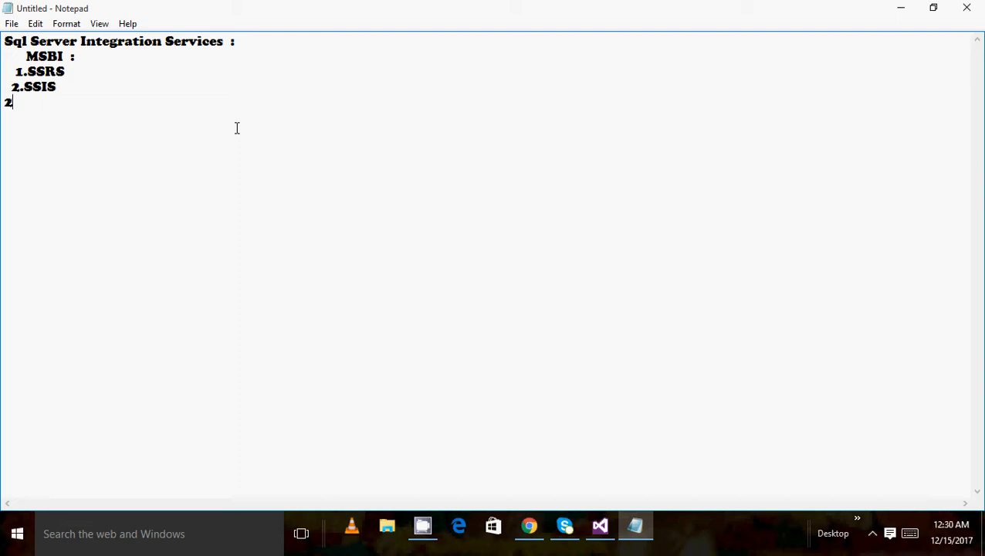
key("BackSpace")
type("3.SSAS")
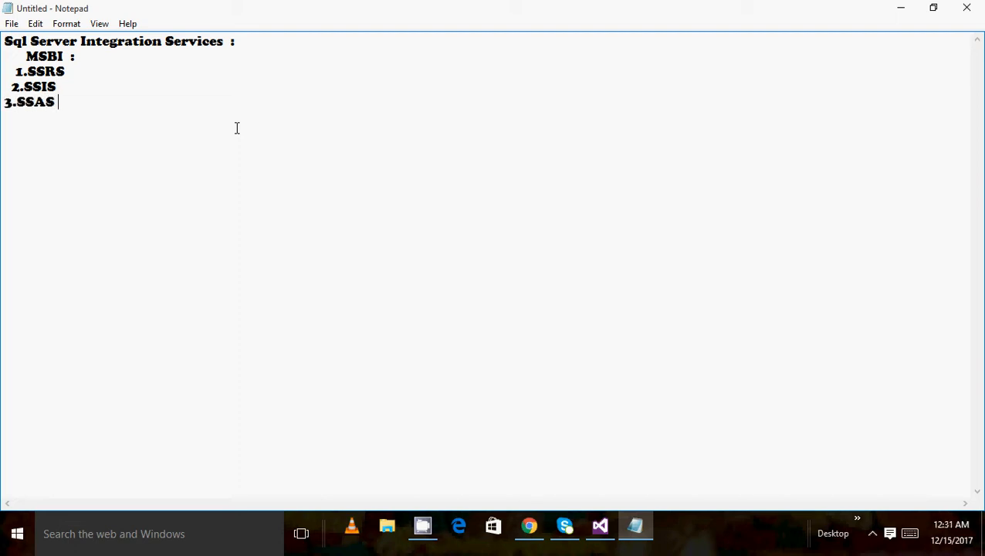
Align the three numbered list items so that each has a single leading space
left_click(14, 71)
key("BackSpace")
key("BackSpace")
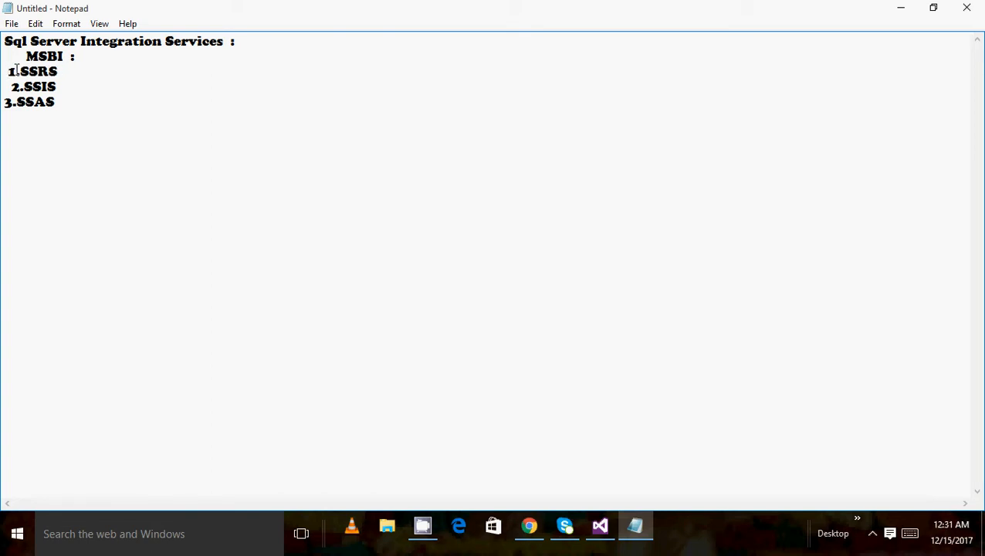
key("Down")
key("BackSpace")
key("Down")
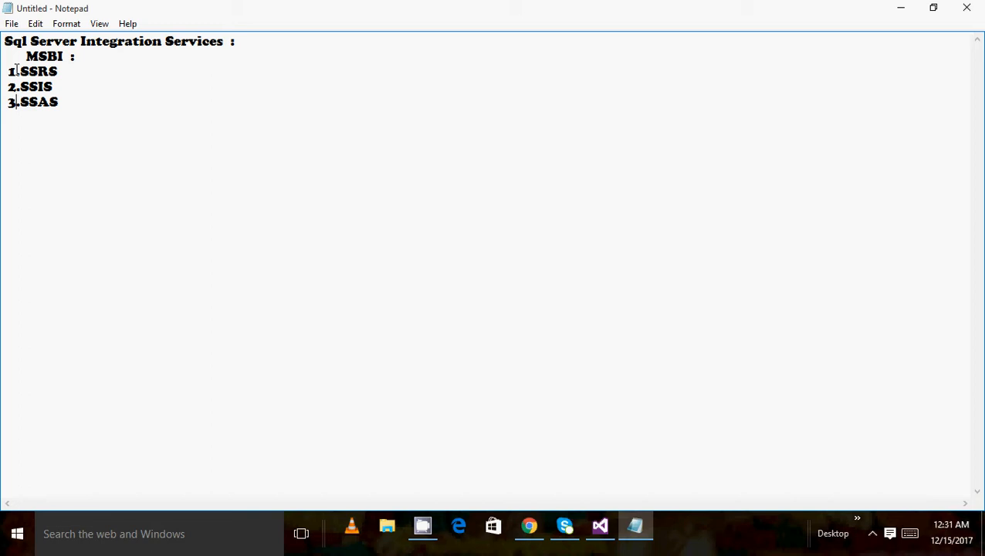
Add a colon after the "2.SSIS" item and insert a new line beneath it
key("Right")
key("Right")
key("Right")
key("Right")
key("Right")
left_click(80, 77)
left_click(77, 84)
type(":")
key("Return")
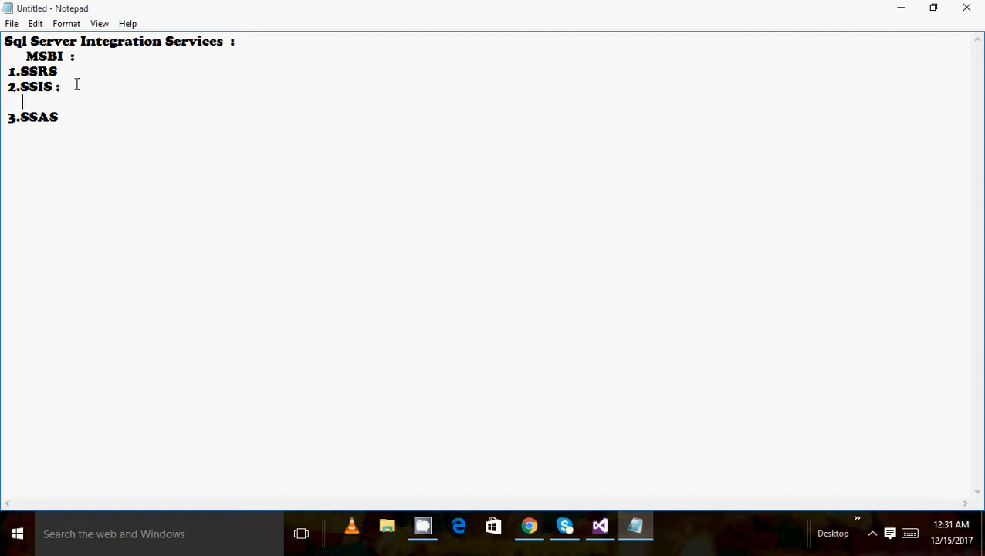
Move the "Sql Server Integration Services :" line from the start of the notes to directly below the "2.SSIS :" item
left_click_drag(269, 40, 4, 34)
key("ctrl+c")
key("BackSpace")
left_click(77, 88)
key("Return")
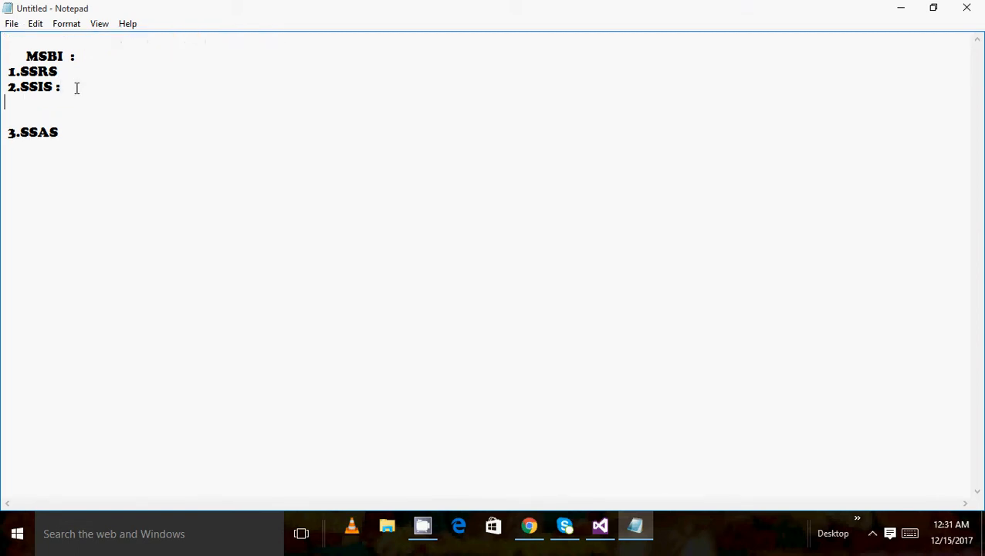
key("ctrl+v")
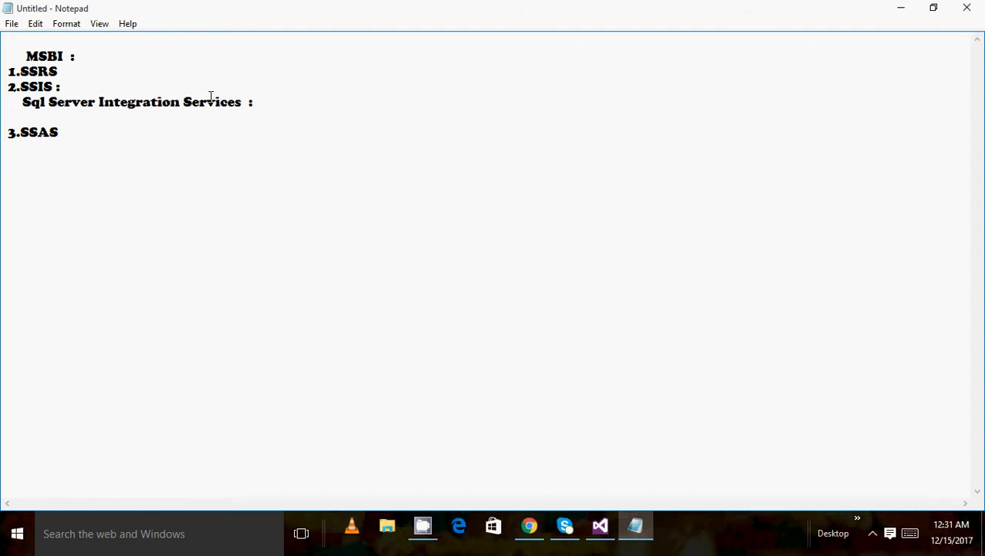
Under the Sql Server Integration Services line, add an "ETL :" line and an indented "Extract :" label below it
left_click(254, 99)
key("Return")
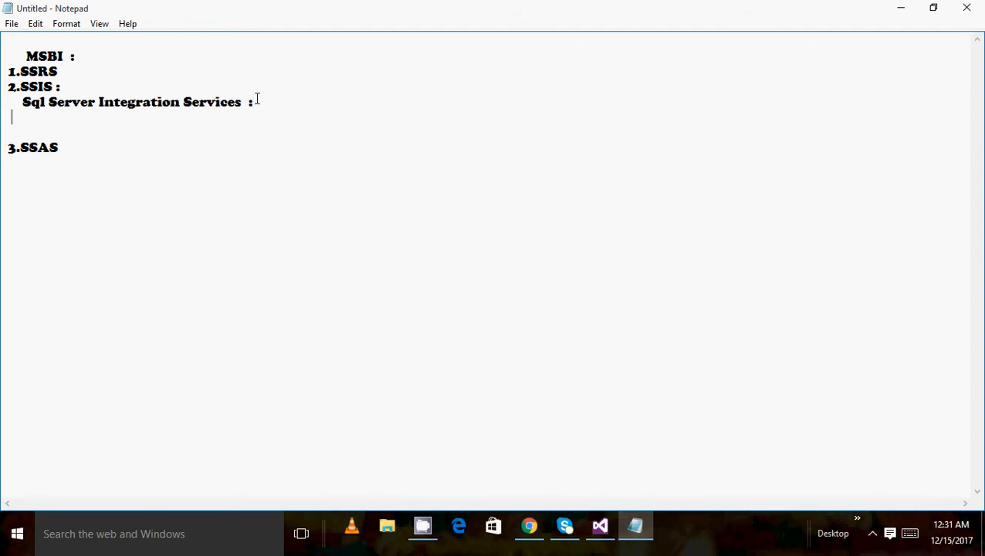
type("ETL :")
key("Return")
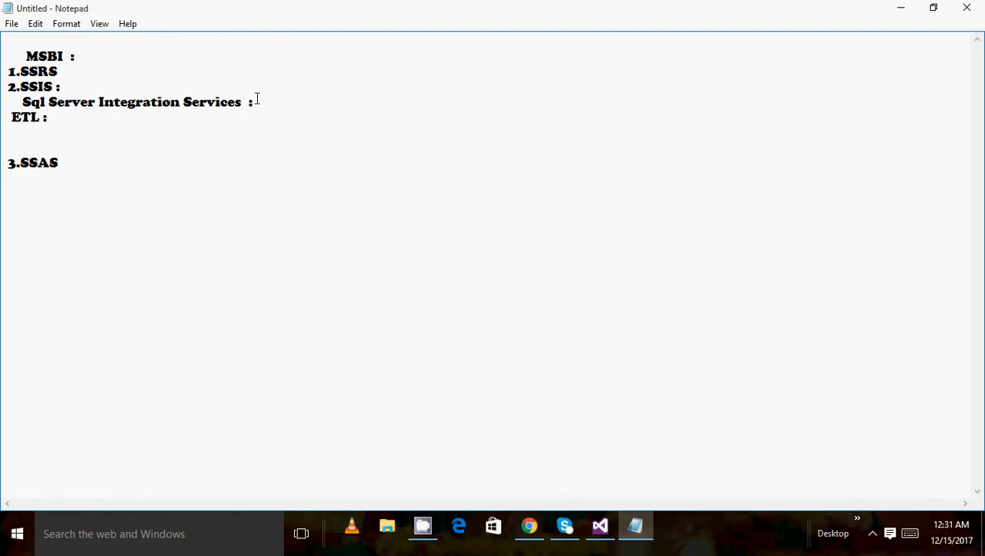
type("Exat")
key("BackSpace")
key("BackSpace")
type("tract : ")
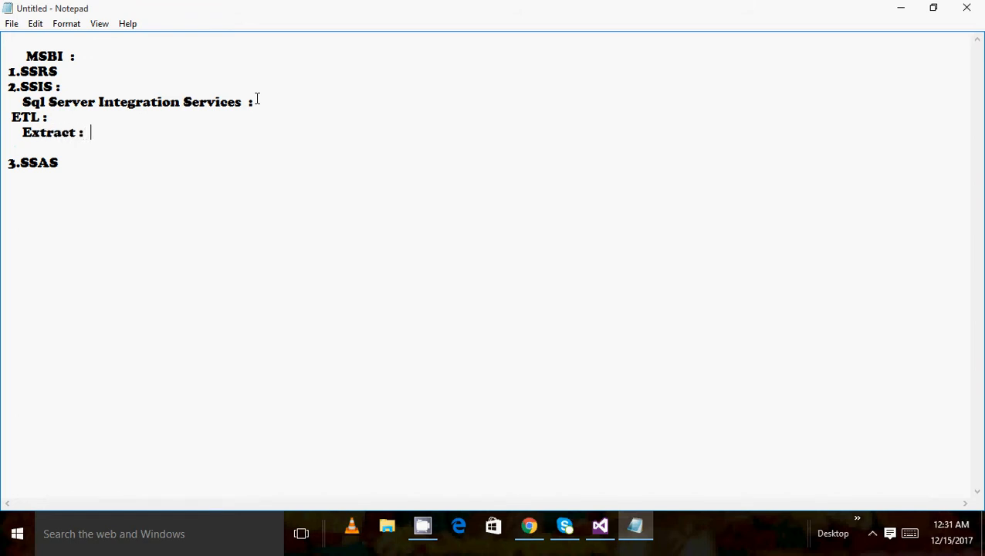
Describe Extract as "pulling data from different sources (Source0"
type("pulli")
type("ng data ")
type("from")
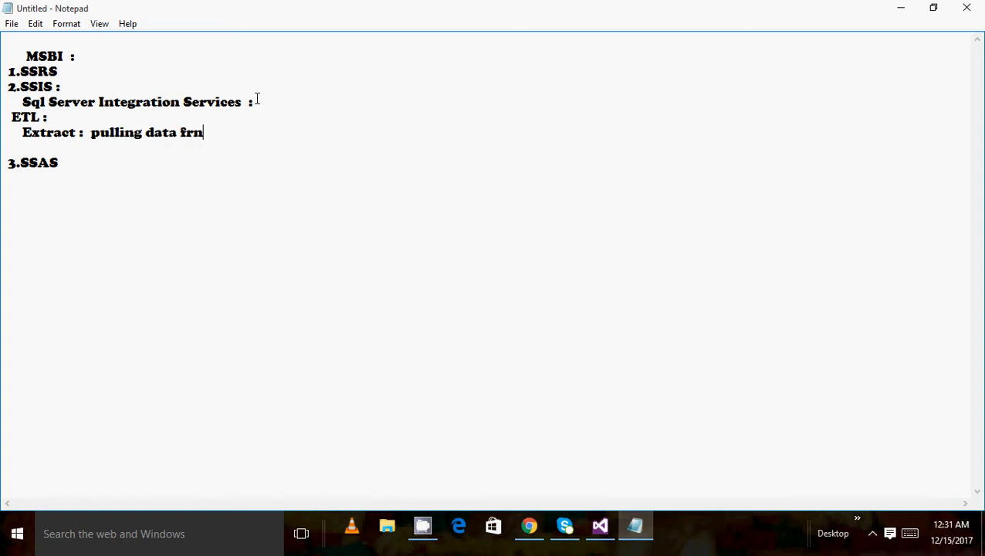
key("BackSpace")
key("BackSpace")
type("om difefe")
key("BackSpace")
key("BackSpace")
key("BackSpace")
type("ferenc")
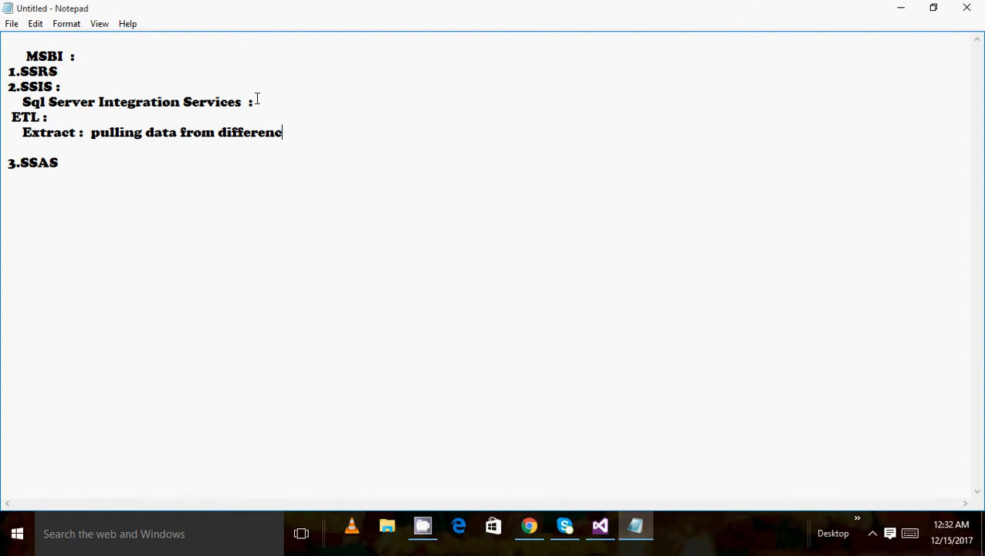
key("BackSpace")
type("t sources (Sour")
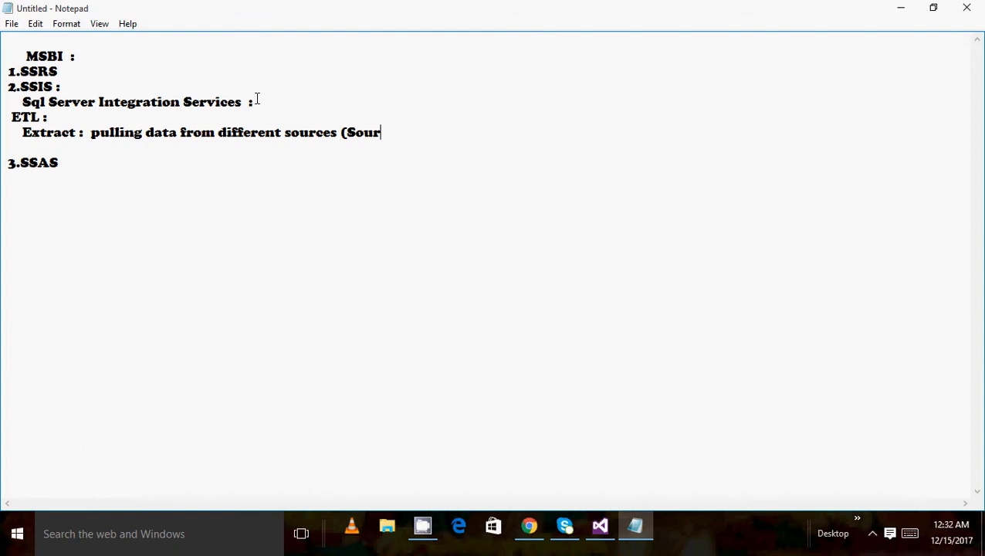
type("ce0")
Add a "Transform :" label on the line below Extract
key("Return")
type("T")
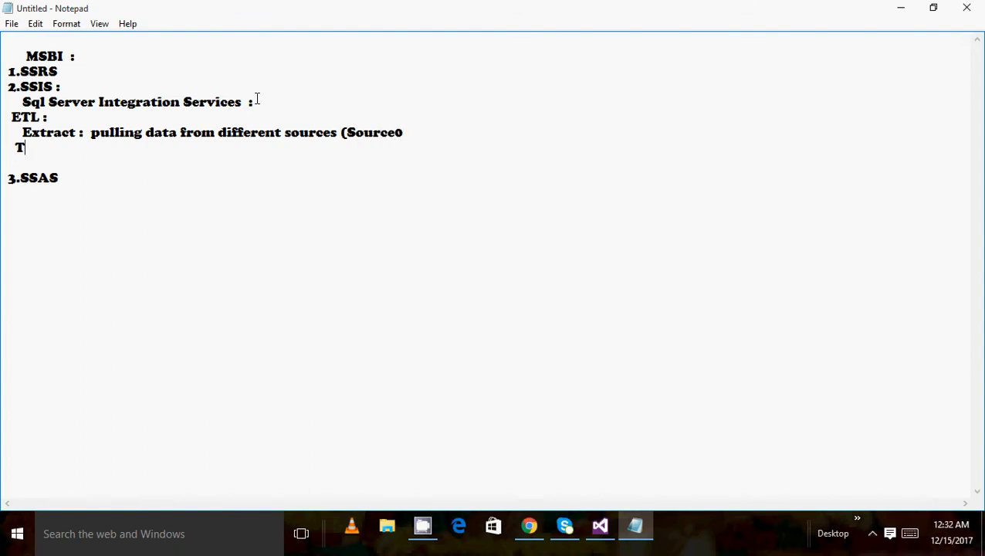
type("ransform ")
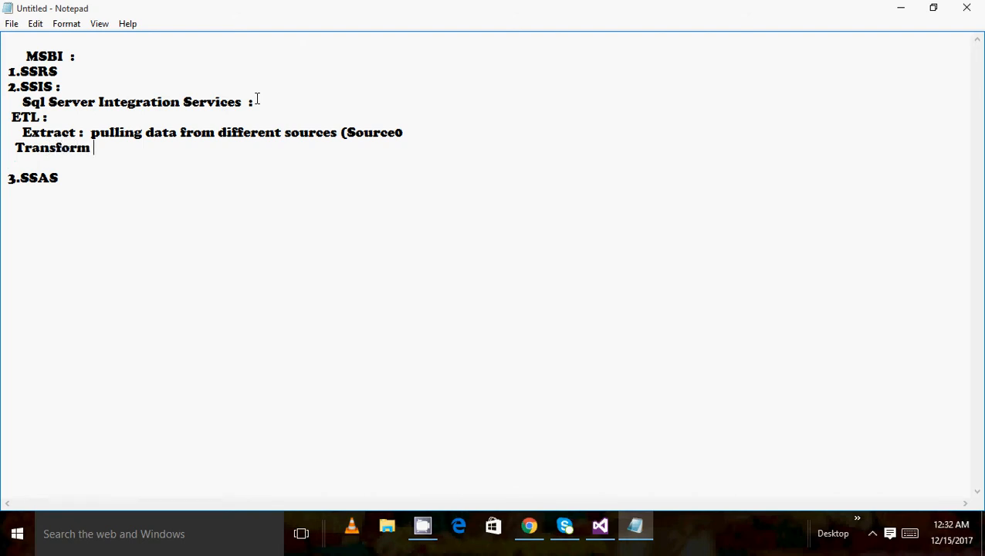
type(":")
Replace the stray 0 at the end of the Extract line with a closing parenthesis
left_click(422, 129)
key("BackSpace")
type(")")
Indent the Transform line one more space and describe it as "performing transformation"
left_click_drag(125, 117, 120, 131)
left_click(117, 146)
key("Home")
key("End")
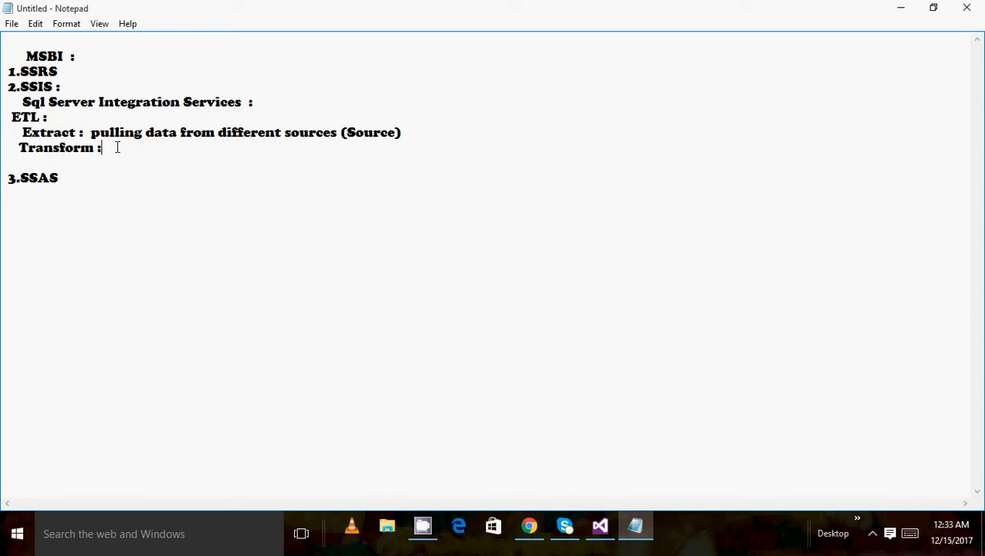
type("performing transa")
key("BackSpace")
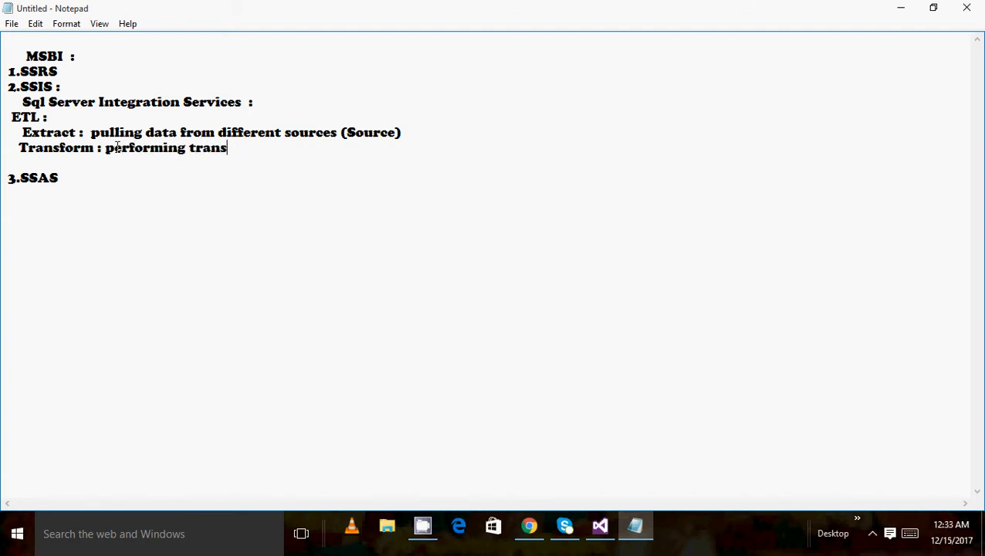
type("formation")
Add the line "Load : Destination" below the Transform line with matching indentation
key("Return")
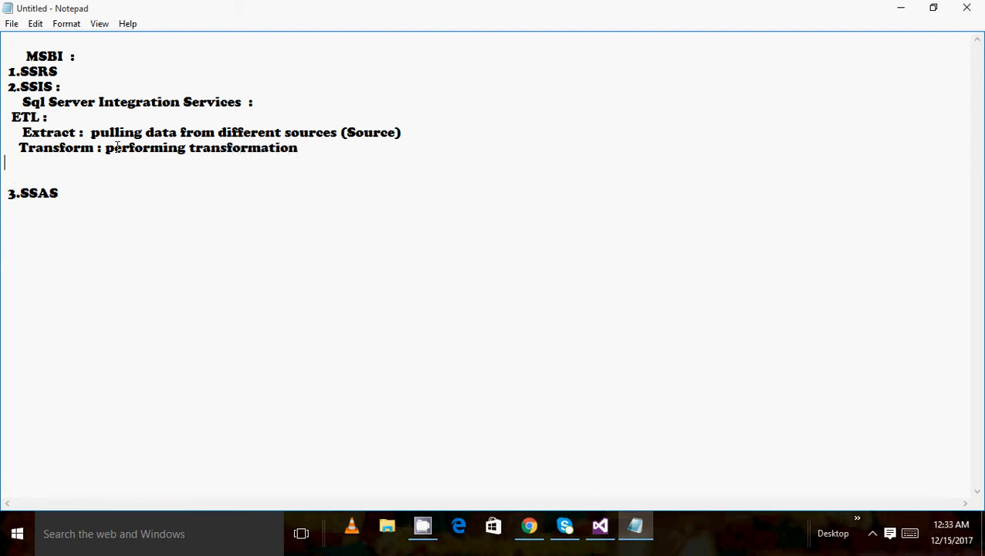
type("L")
key("BackSpace")
type("L oad :")
type("Dest")
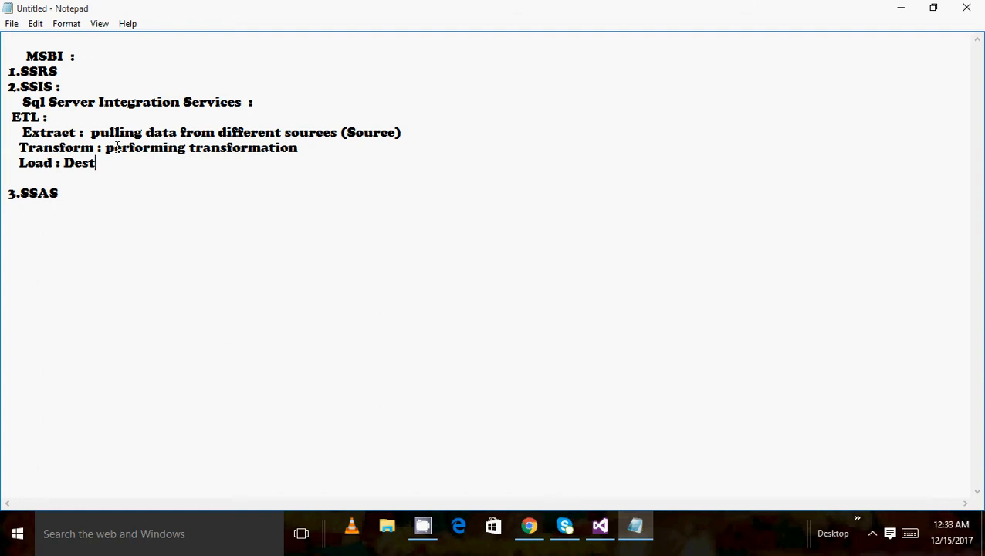
type("in")
key("BackSpace")
type("nation")
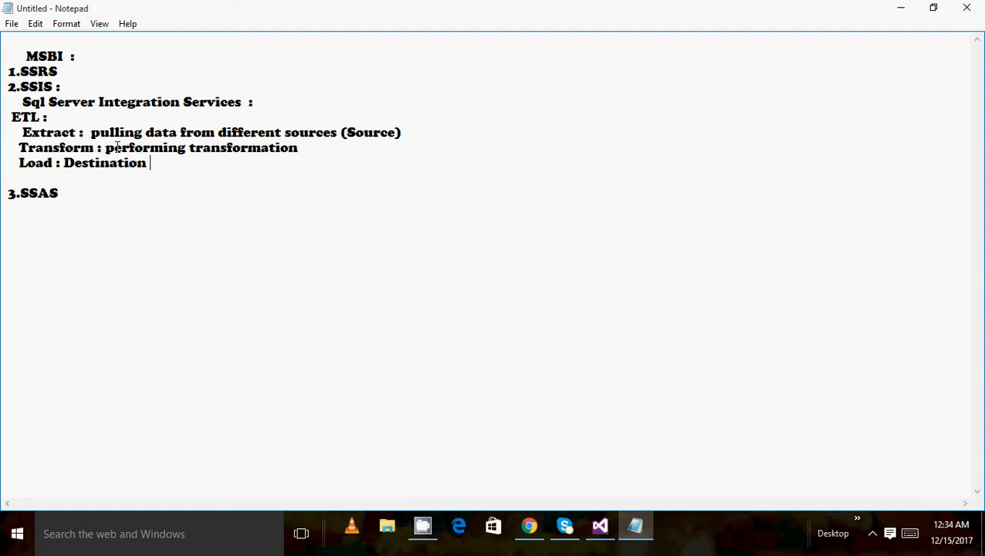
Align the Extract line with the Transform and Load lines, and add a blank line after Load
left_click_drag(19, 132, 31, 133)
left_click(23, 132)
key("BackSpace")
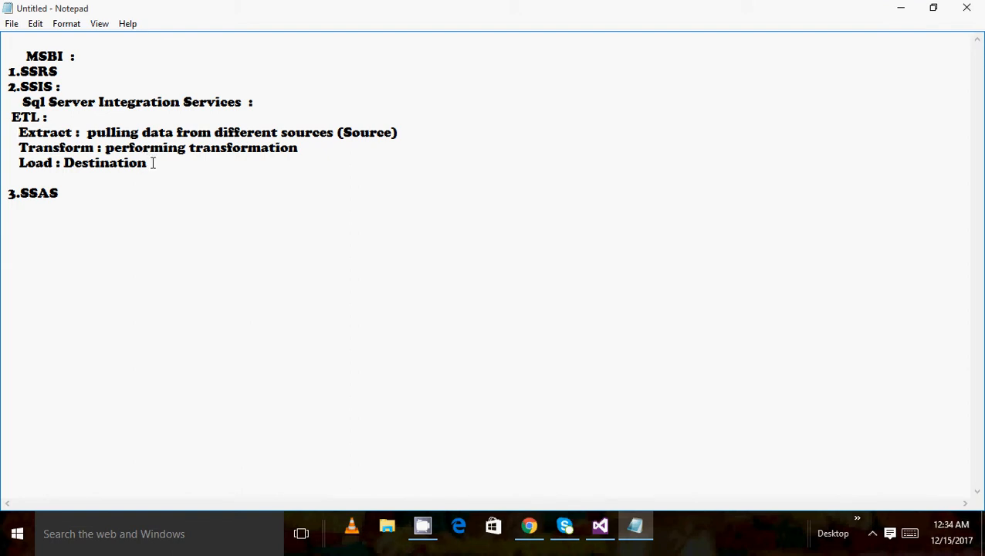
key("Return")
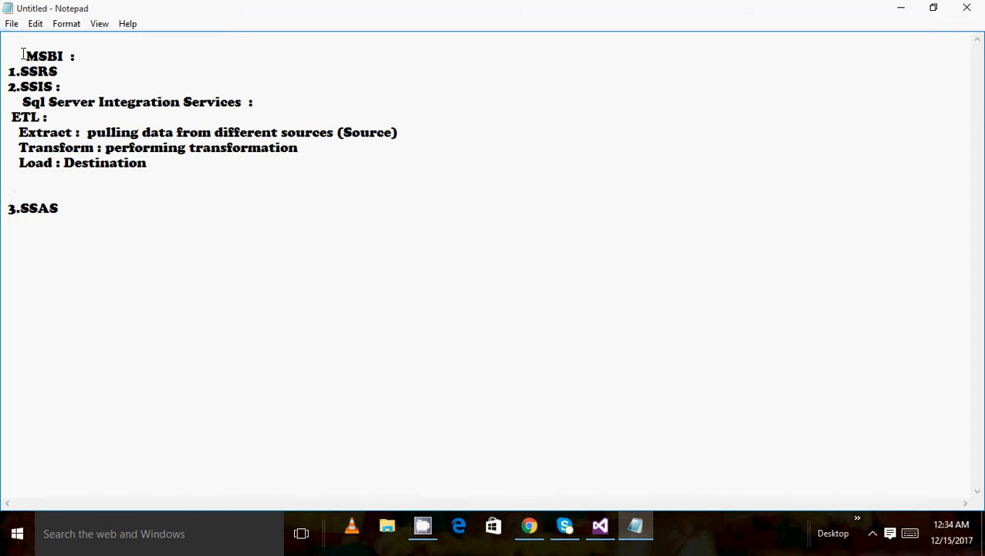
Remove the extra indentation before the "MSBI :" heading so it lines up with the numbered items
left_click_drag(23, 56, 7, 56)
key("BackSpace")
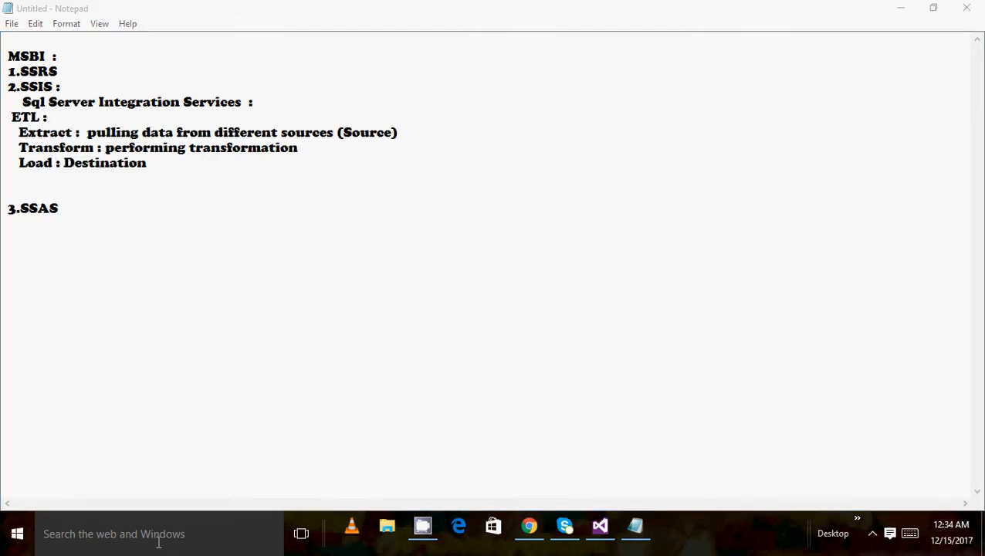
Search Windows for "data too" to find SQL Server Data Tools
left_click(158, 541)
type("dat")
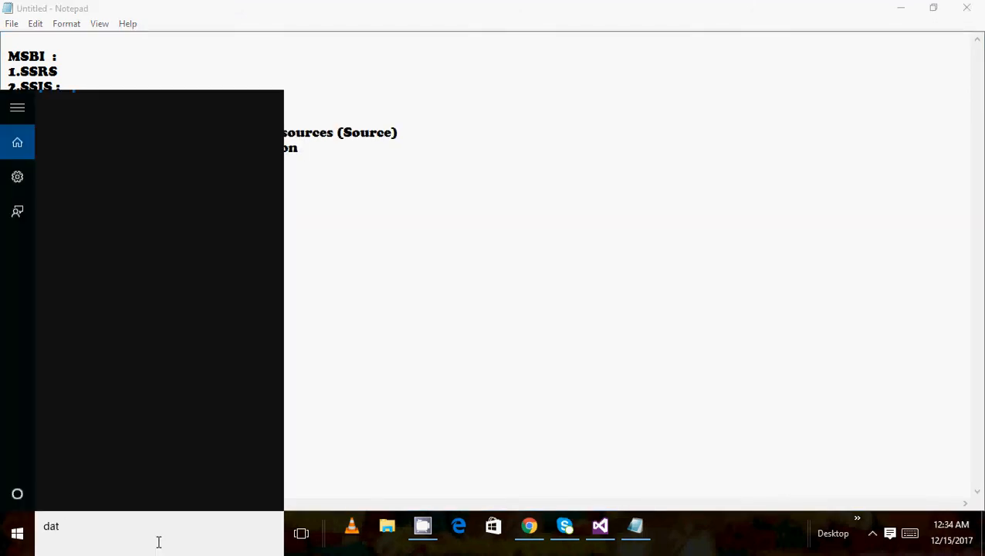
type("a too")
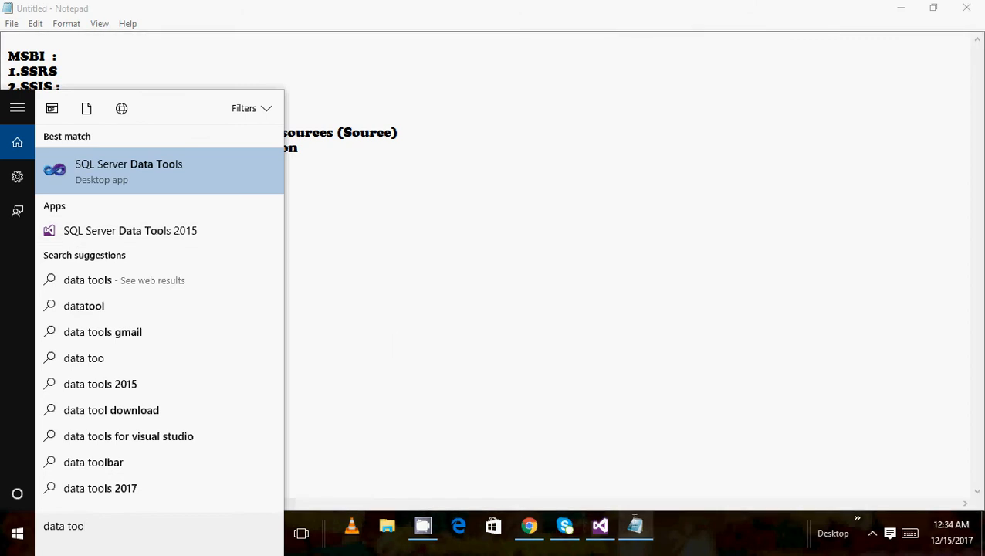
Switch to the running Microsoft Visual Studio and close the SQL Server Object Explorer
left_click(601, 527)
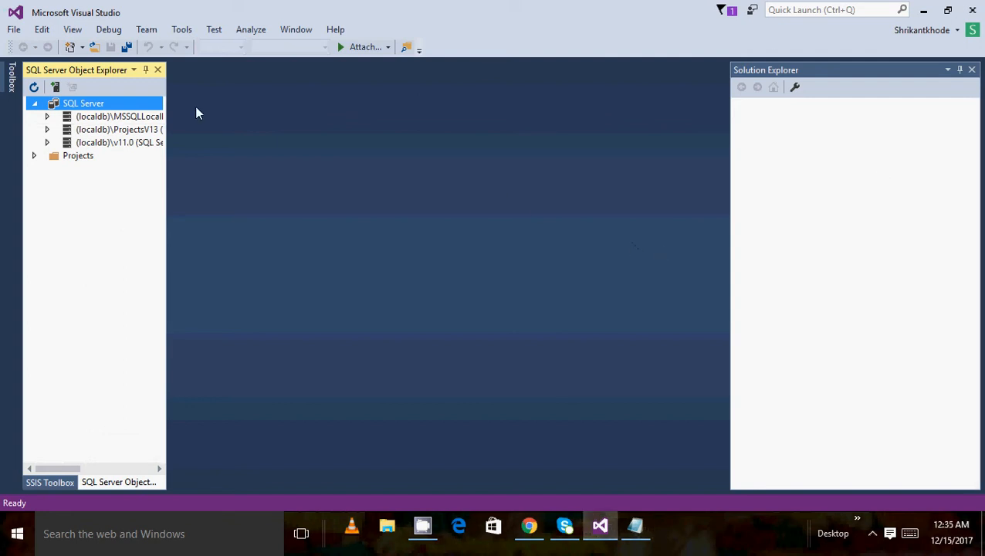
left_click(157, 70)
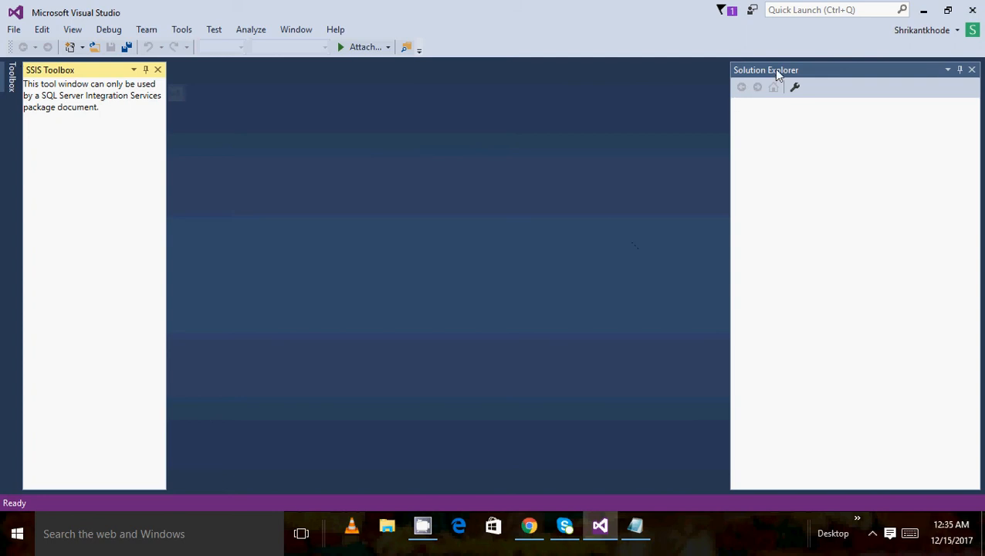
Start creating a new project by opening the New Project dialog
left_click(11, 35)
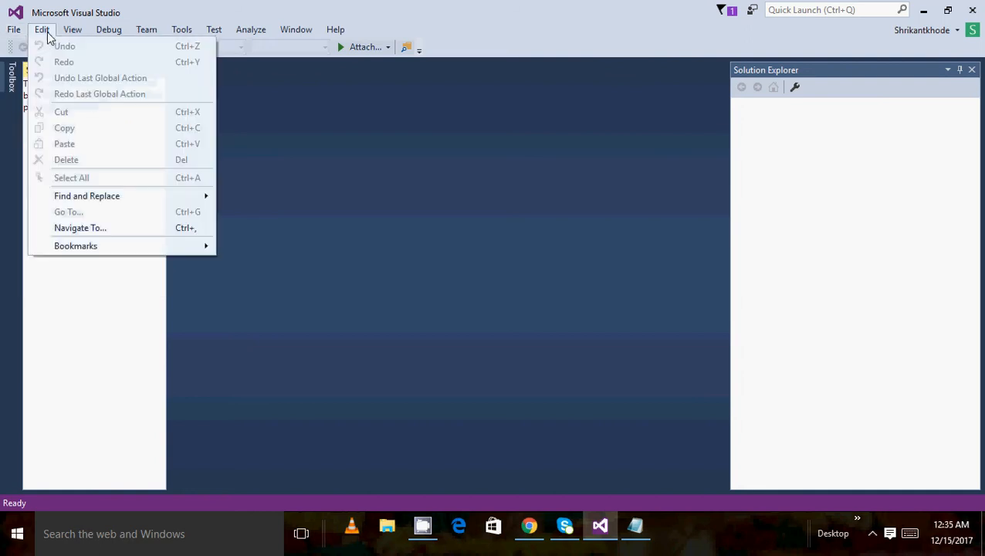
left_click(16, 31)
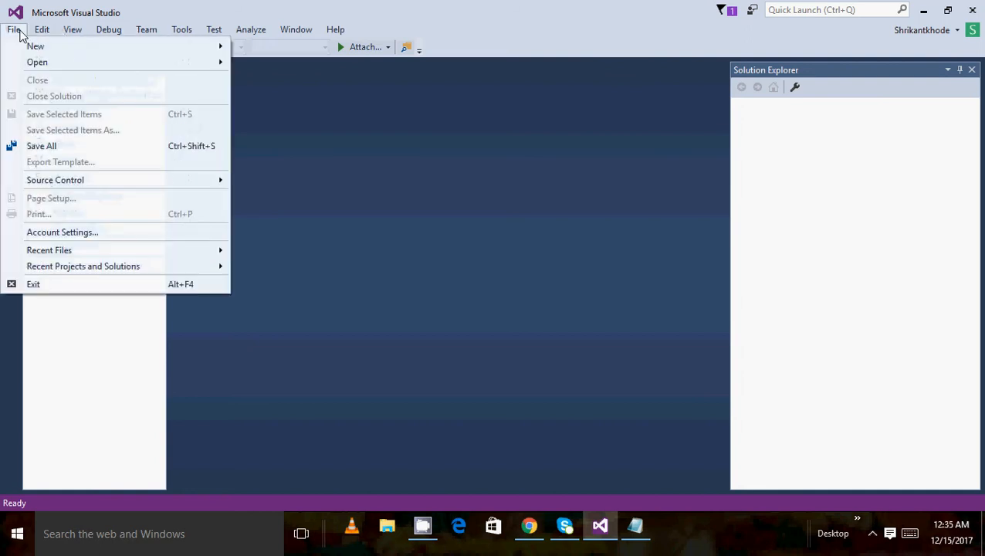
mouse_move(33, 52)
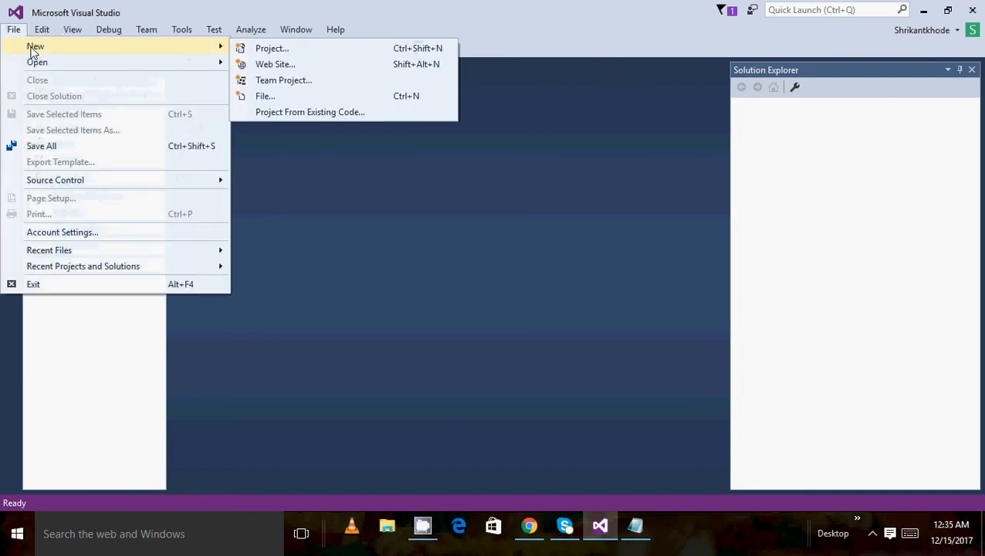
left_click(16, 31)
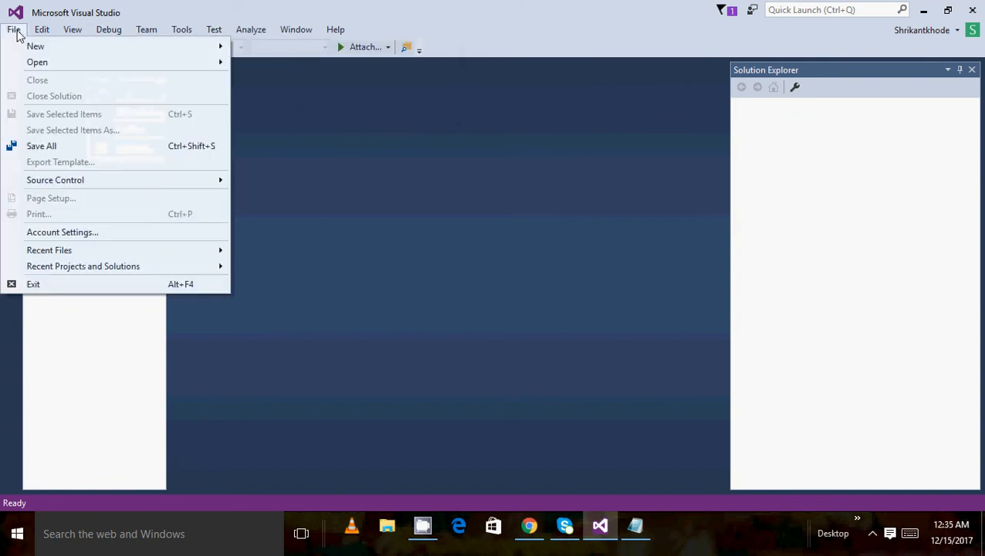
mouse_move(59, 46)
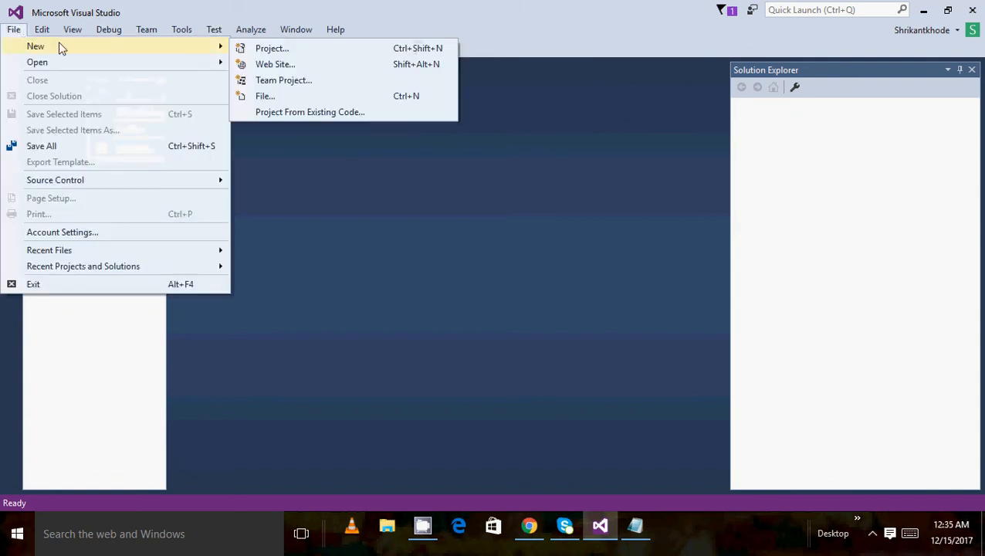
left_click(267, 51)
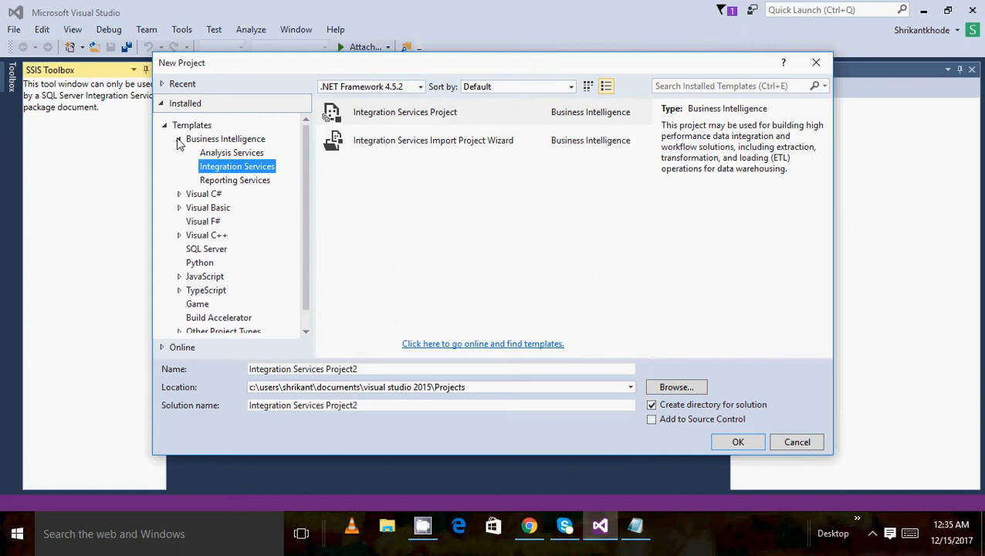
Review the Analysis Services, Integration Services and Reporting Services templates under Business Intelligence, ending on the Integration Services category
left_click(179, 139)
left_click(179, 139)
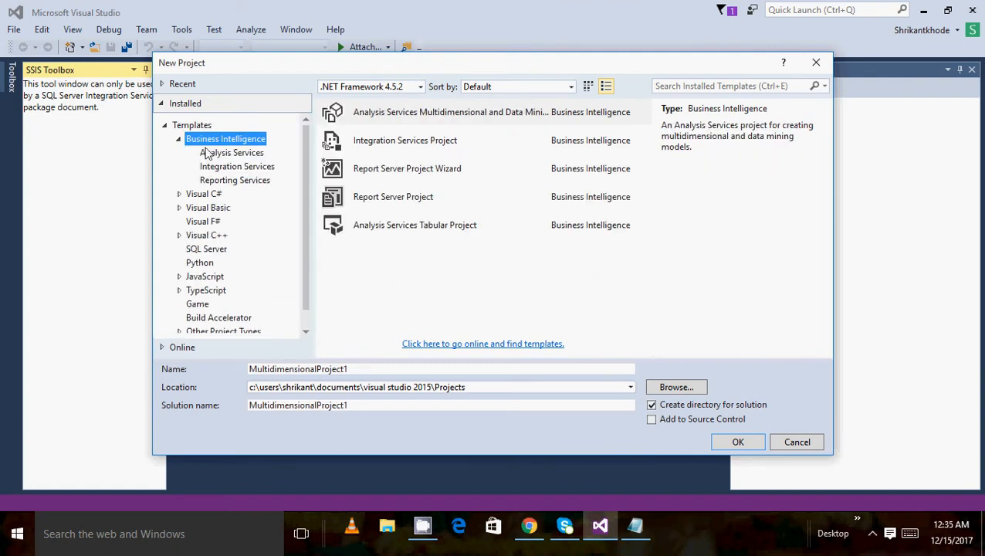
left_click(211, 154)
left_click(218, 170)
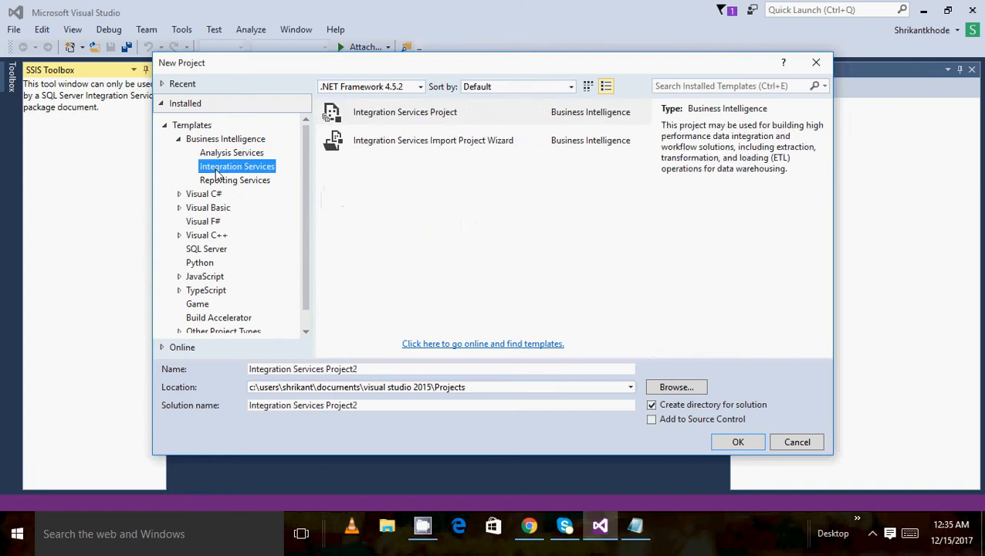
left_click(228, 184)
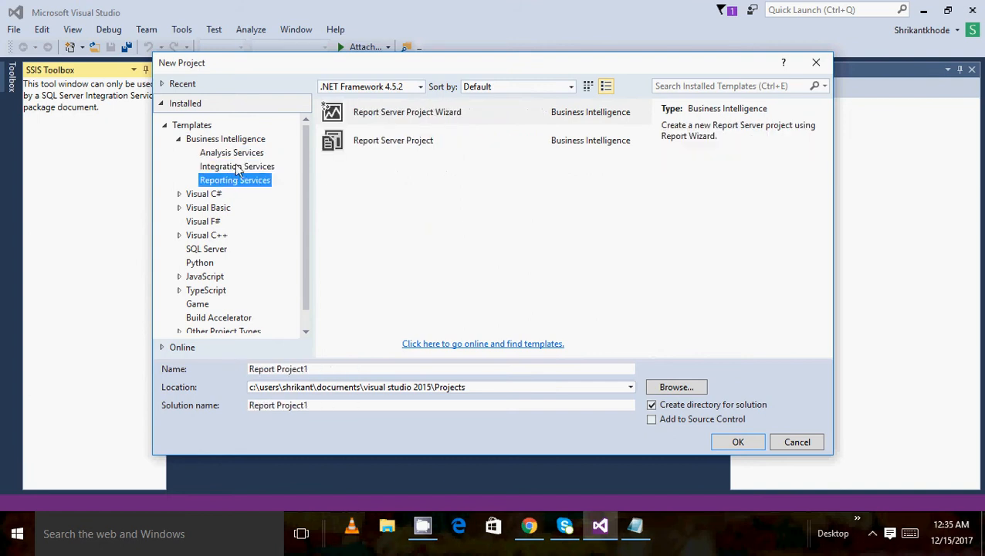
left_click(237, 169)
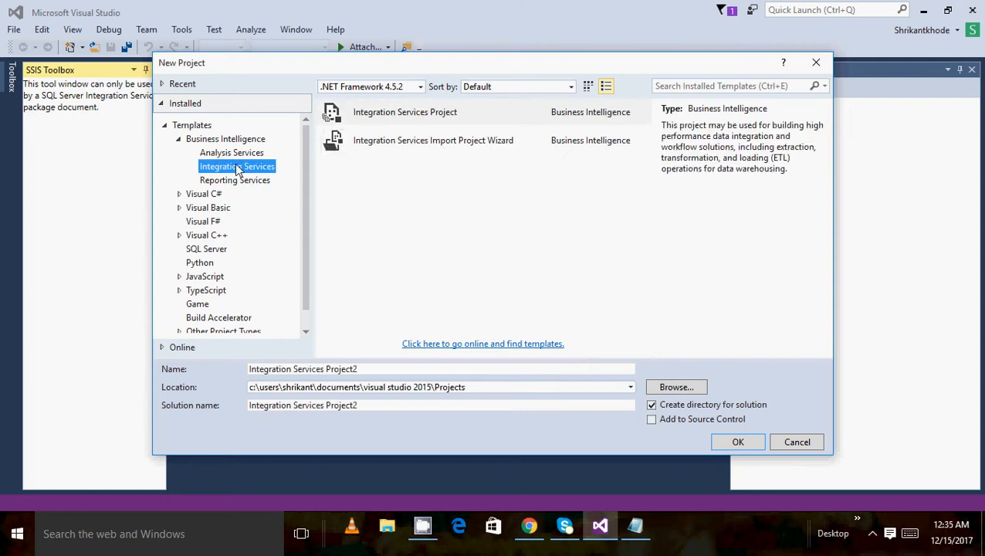
Compare the descriptions of the two Integration Services templates, then select Integration Services Project
left_click(420, 120)
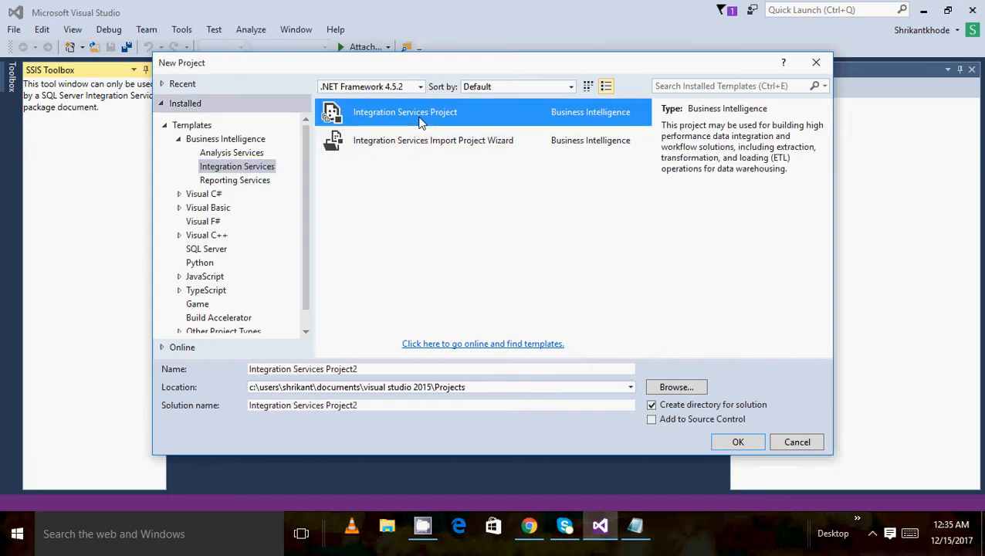
left_click(398, 149)
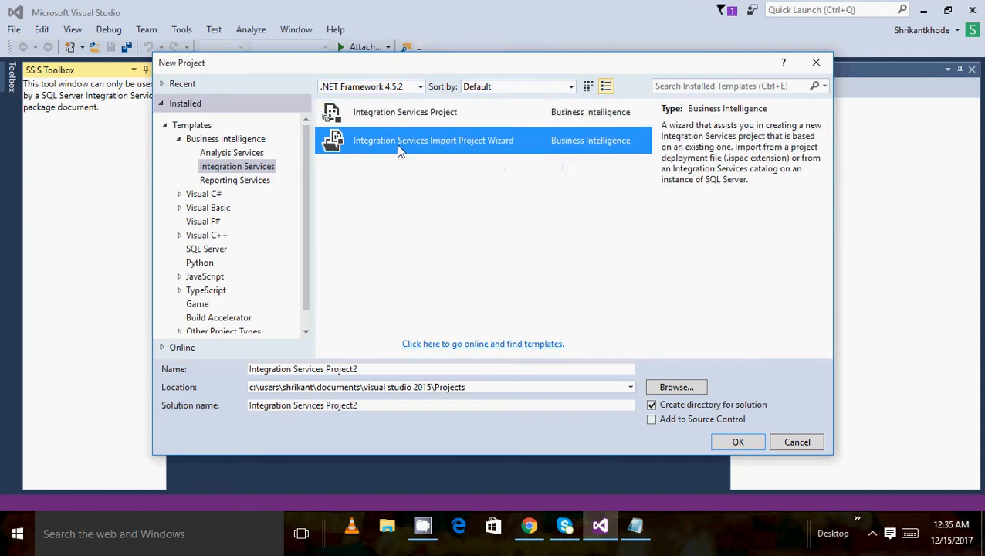
left_click(430, 116)
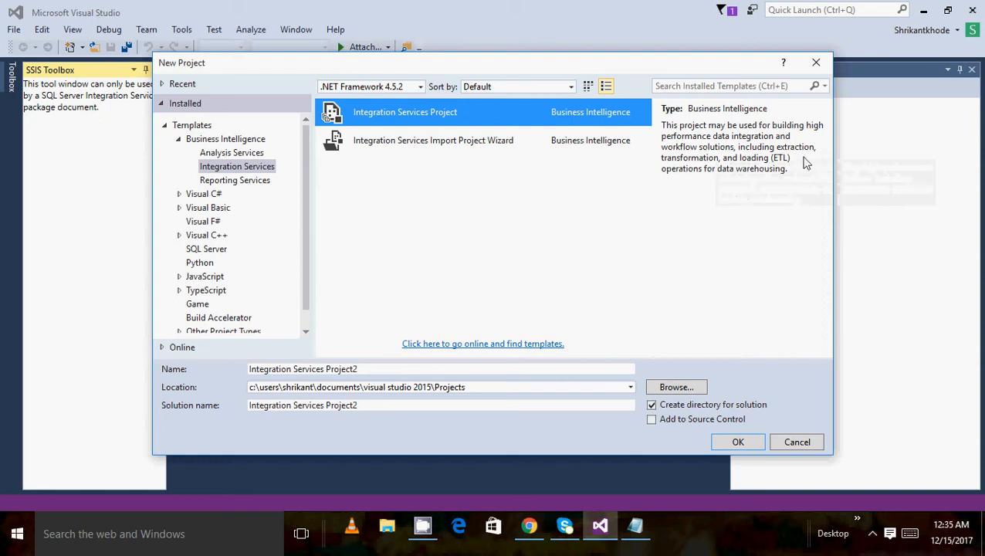
left_click(496, 140)
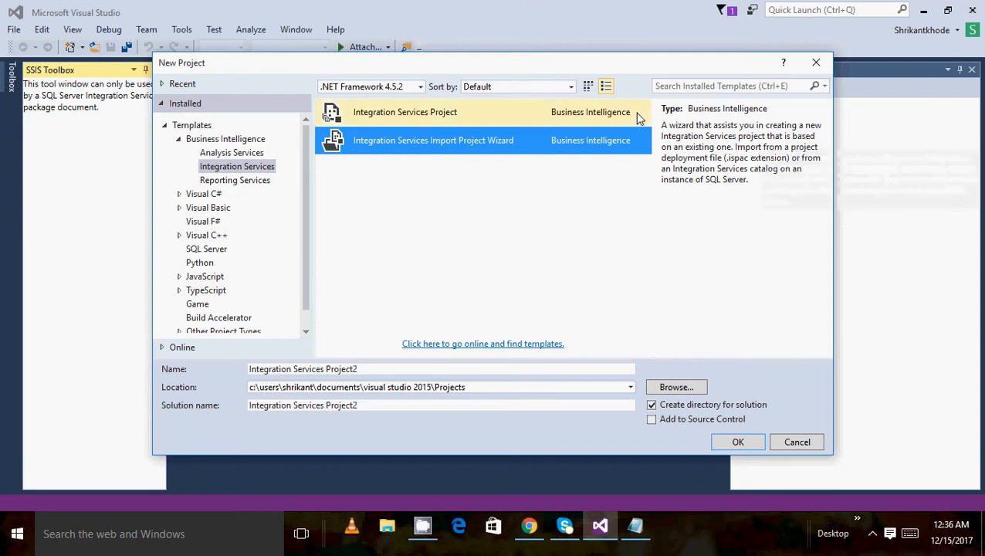
left_click(455, 116)
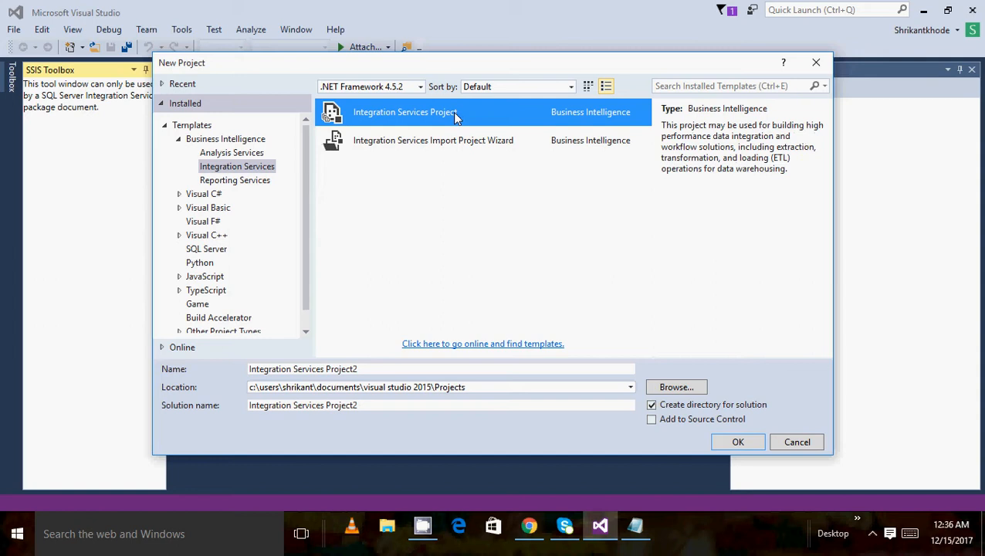
Name the project and solution FirstDemo, keep the default location, and create the project
left_click(381, 366)
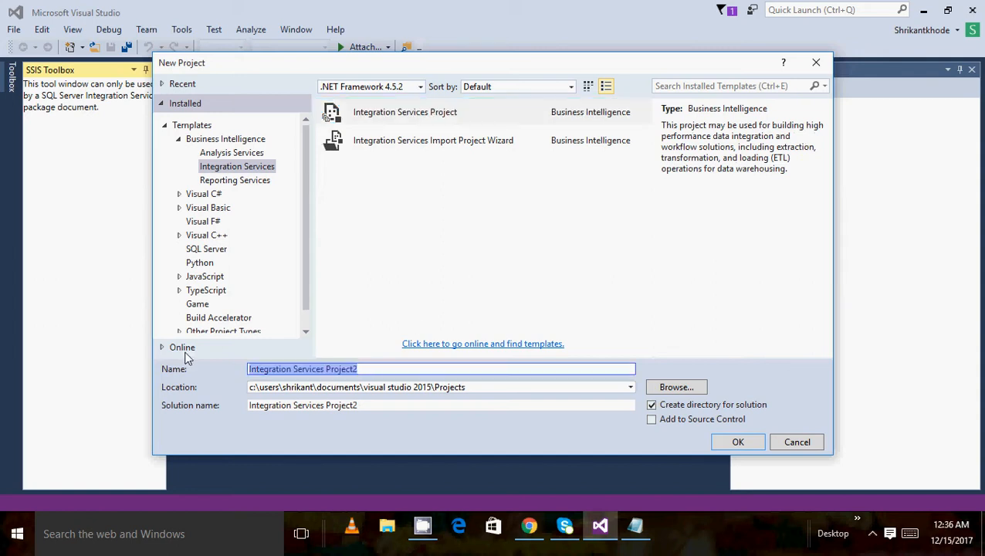
key("BackSpace")
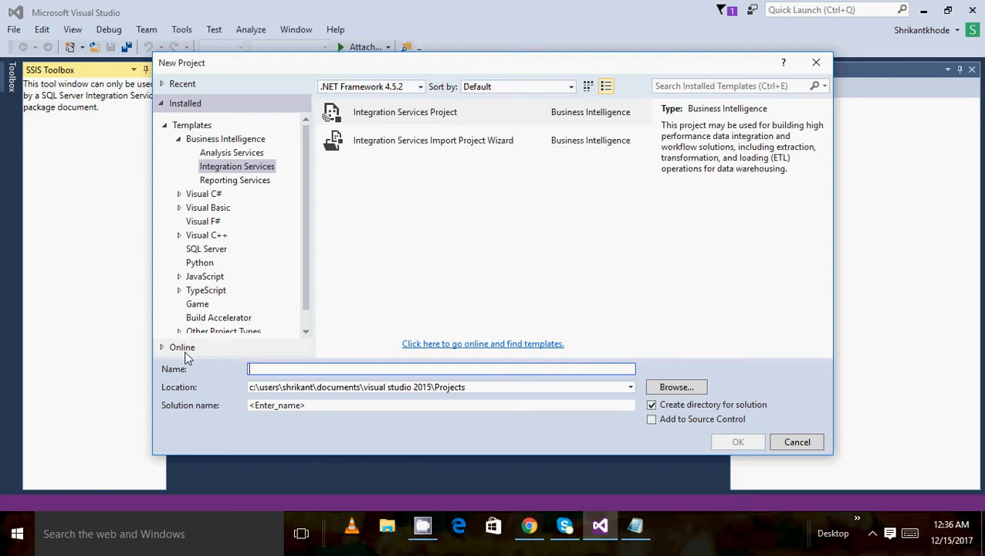
type("Fi")
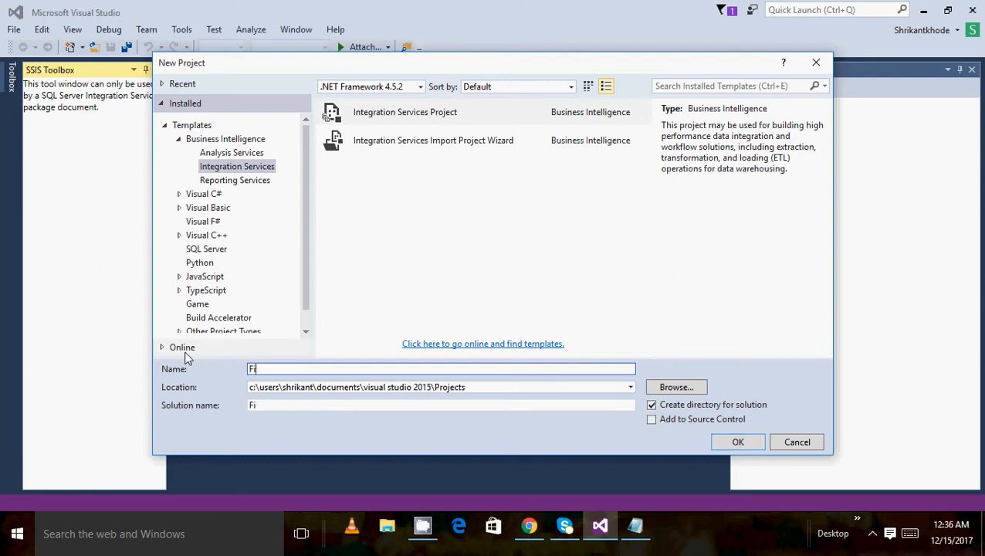
key("BackSpace")
type("irstDemo")
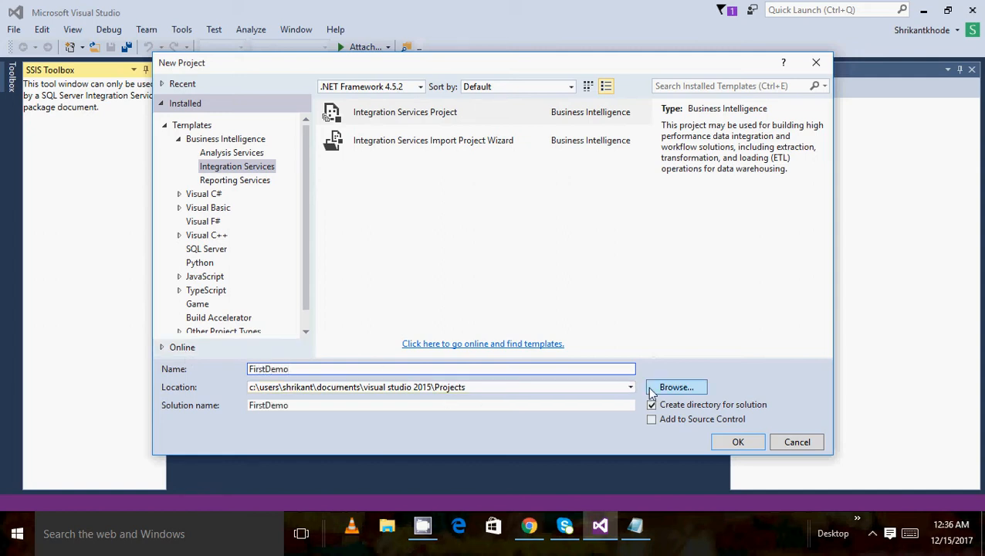
left_click(308, 407)
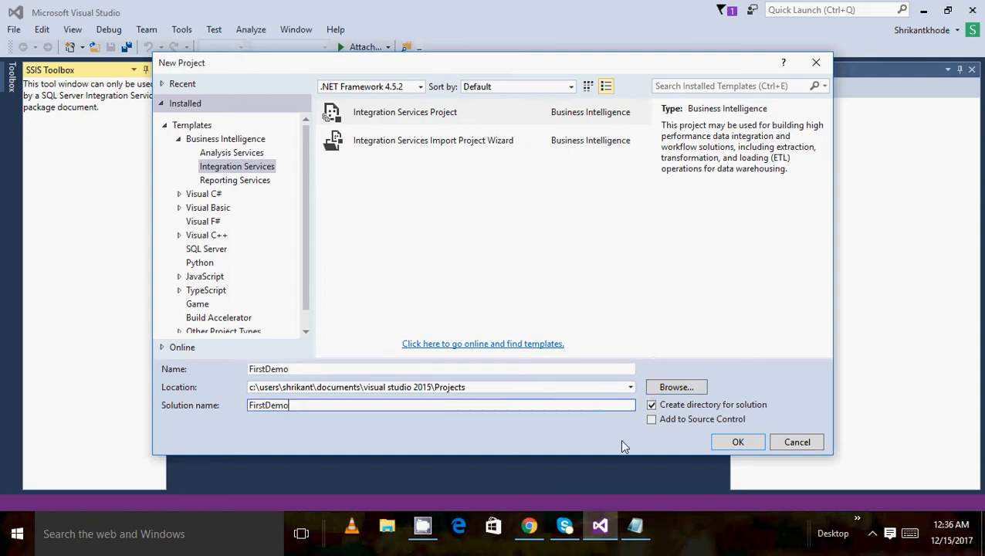
left_click(728, 442)
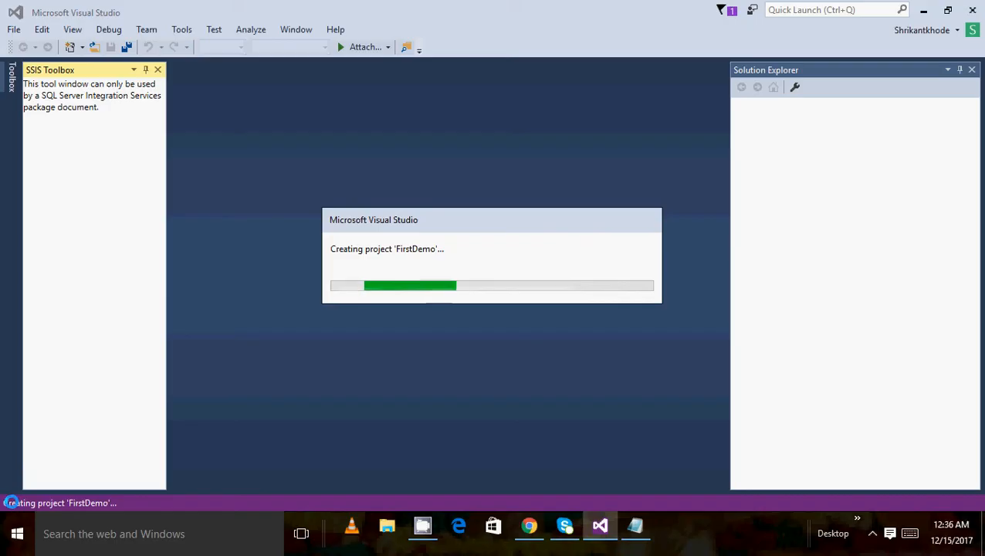
key("Print")
mouse_move(1, 492)
left_mouse_down()
mouse_move(176, 519)
mouse_move(169, 514)
left_mouse_up()
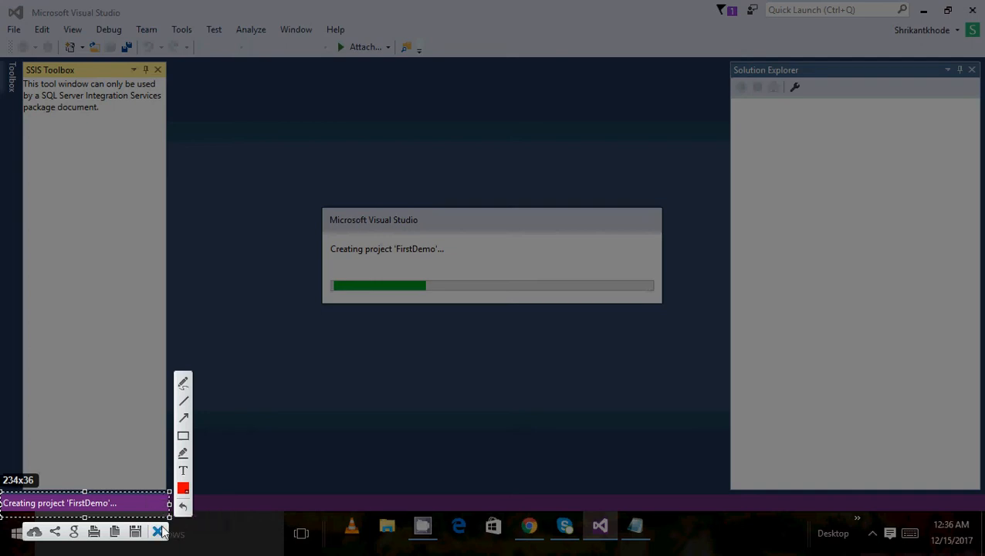
left_click(158, 530)
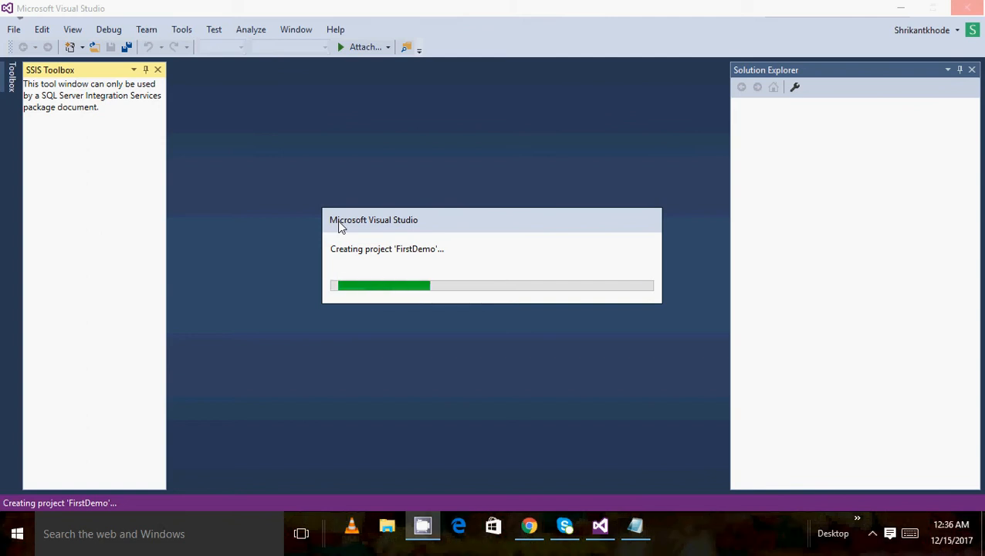
key("Print")
left_click_drag(540, 290, 658, 316)
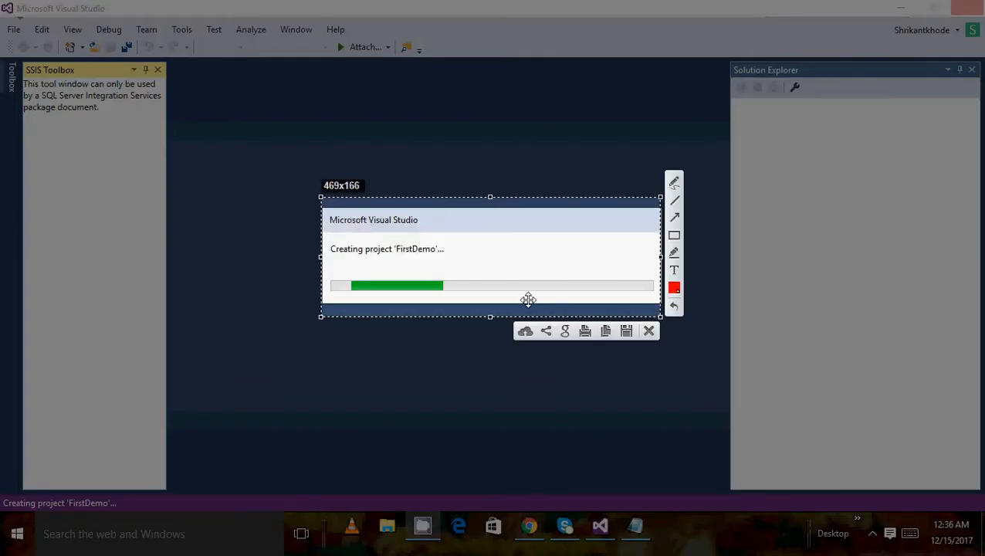
left_click(648, 331)
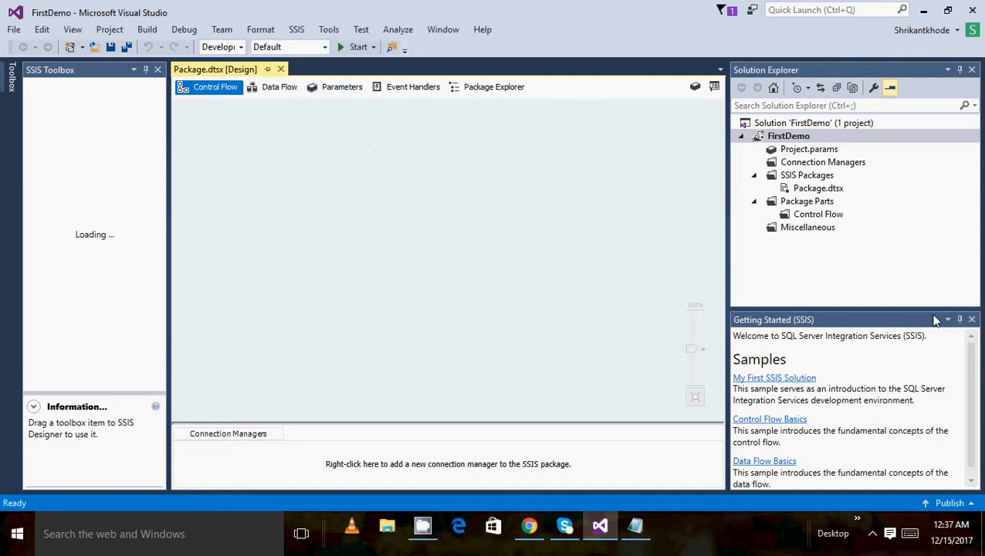
Close the Getting Started (SSIS) pane and examine the FirstDemo project's SSIS Packages folder, Package.dtsx and Project.params in Solution Explorer
left_click(971, 319)
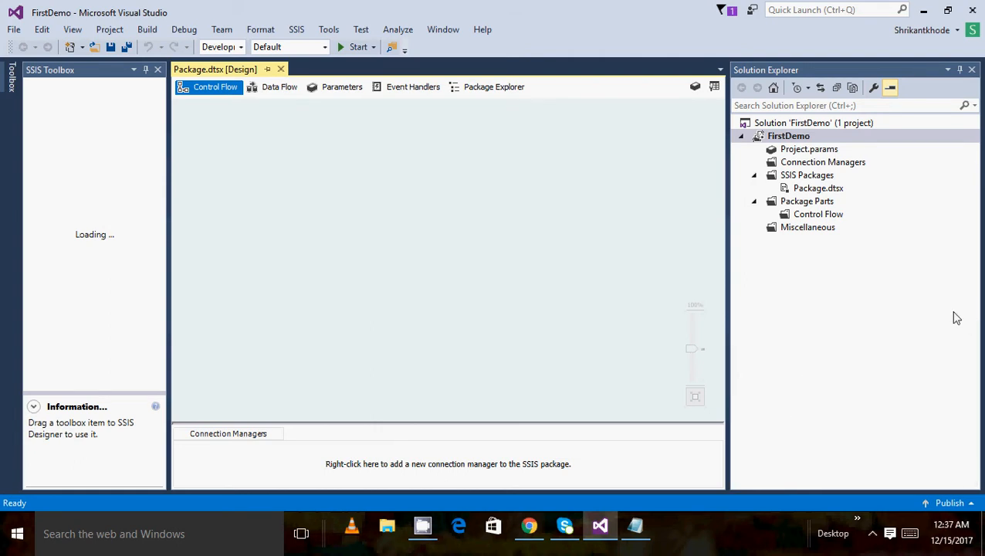
left_click(743, 137)
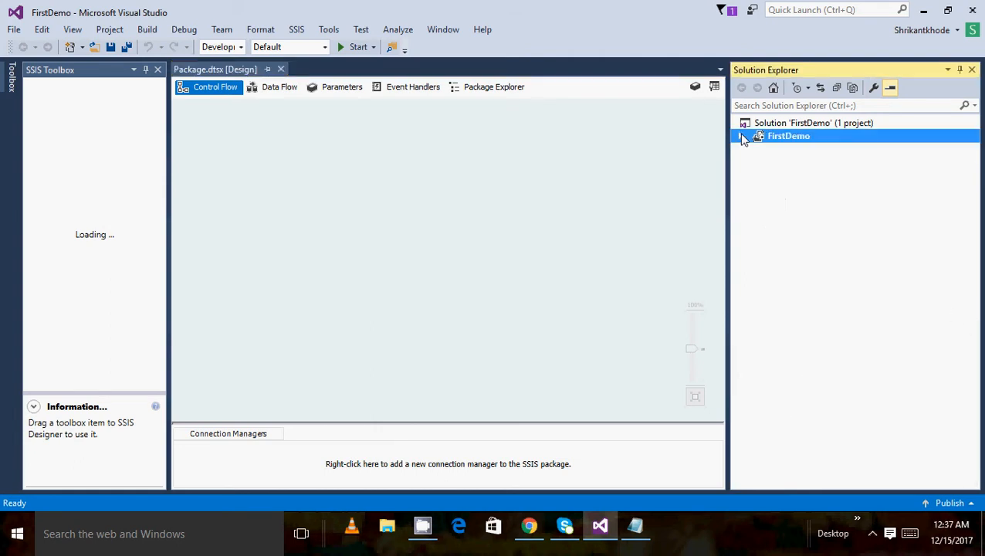
left_click(740, 138)
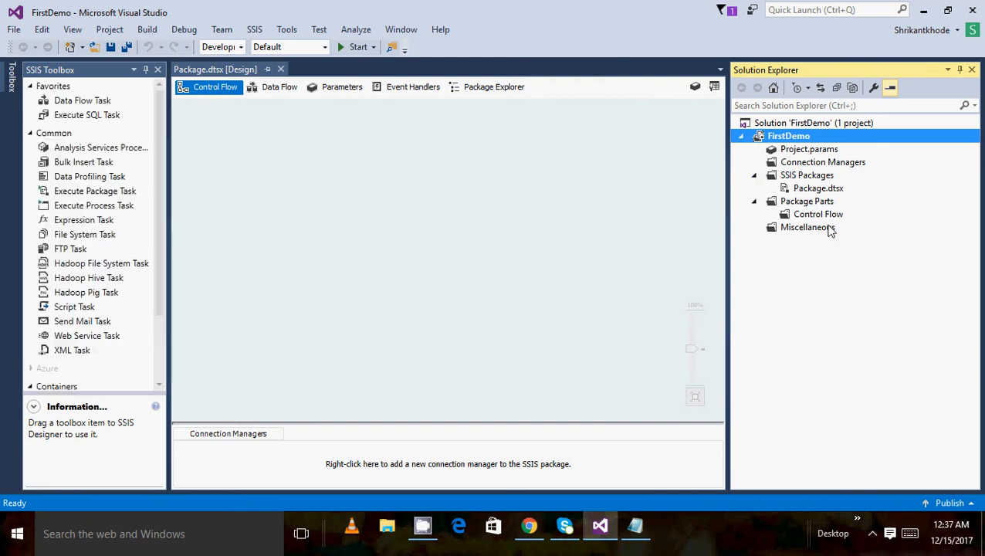
left_click(813, 177)
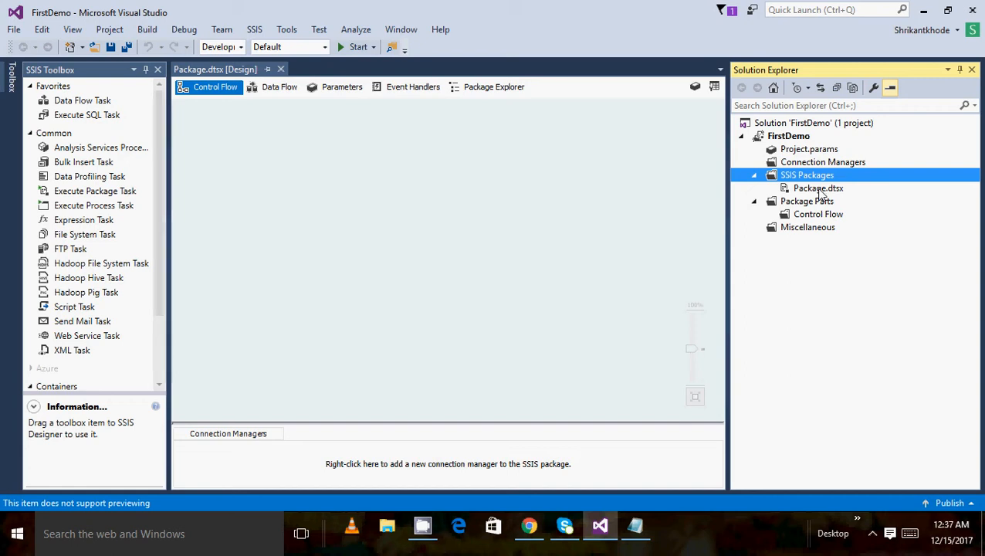
left_click(821, 192)
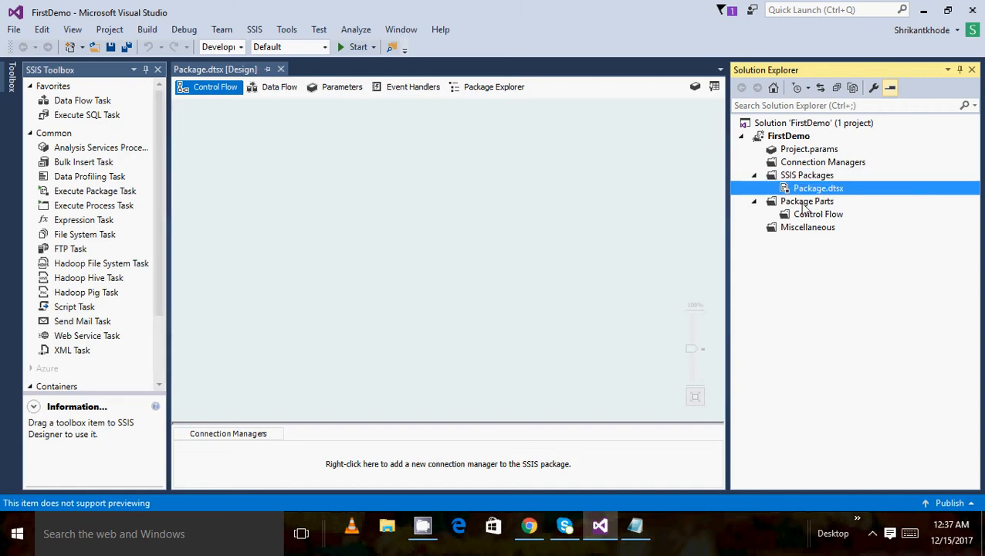
left_click(806, 151)
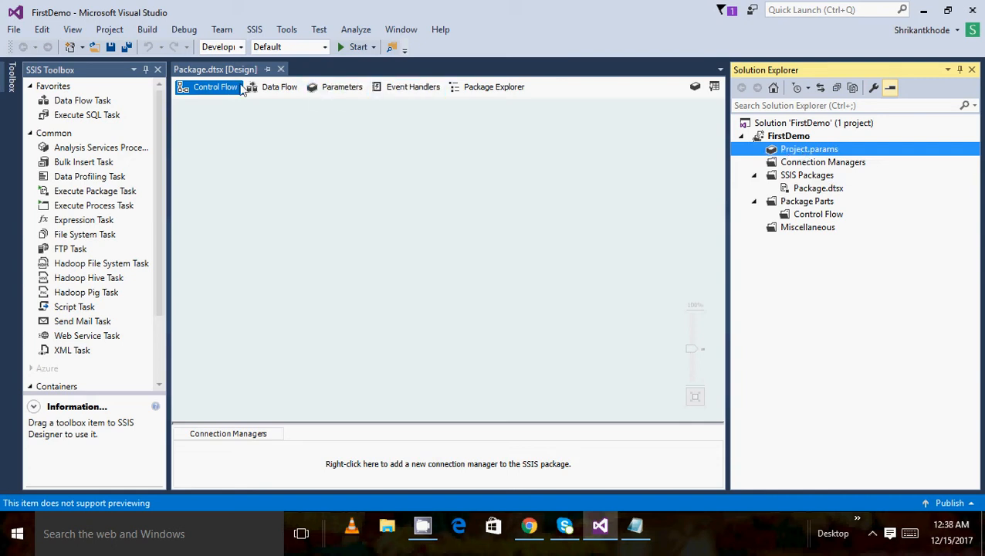
Show the package's Data Flow view and collapse the Common group in the SSIS Toolbox
left_click(160, 90)
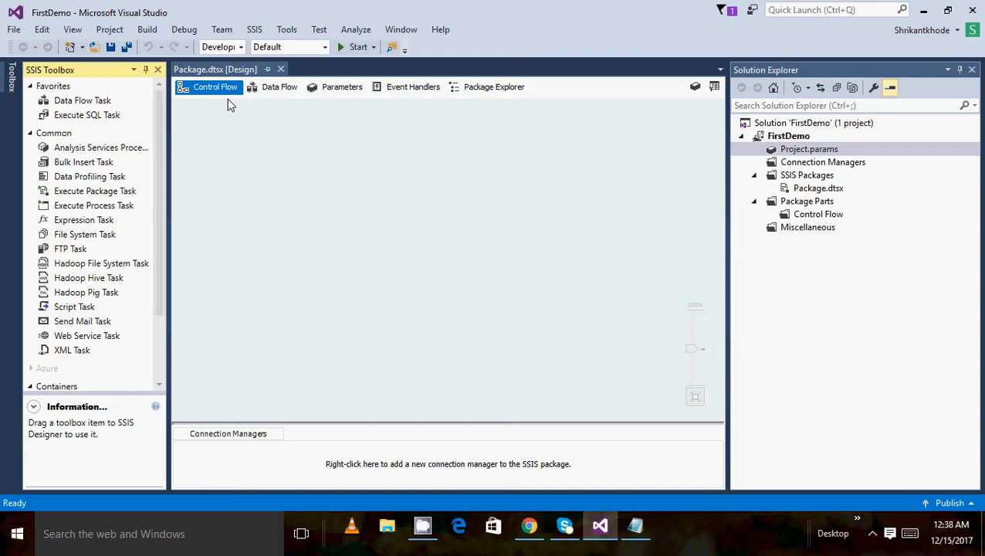
left_click(278, 89)
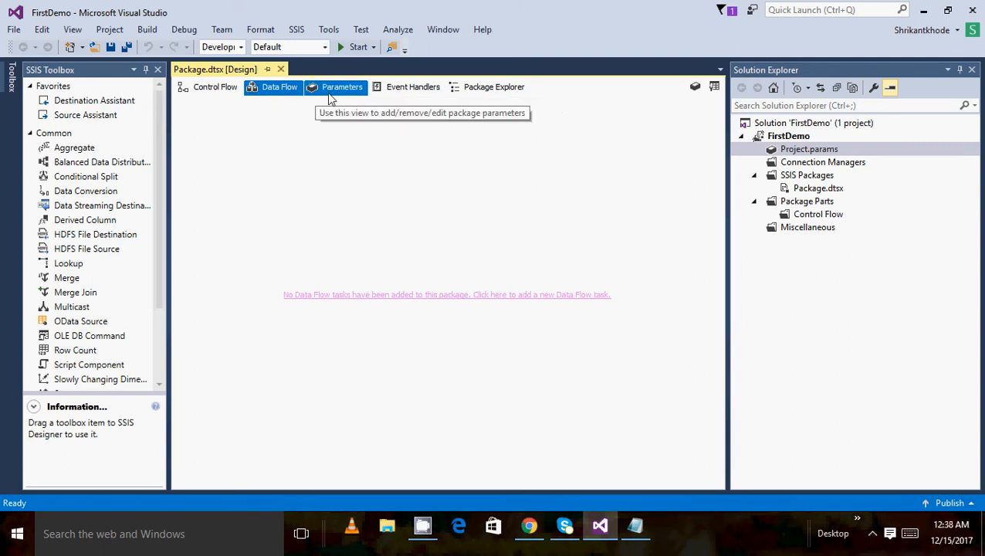
left_click(162, 94)
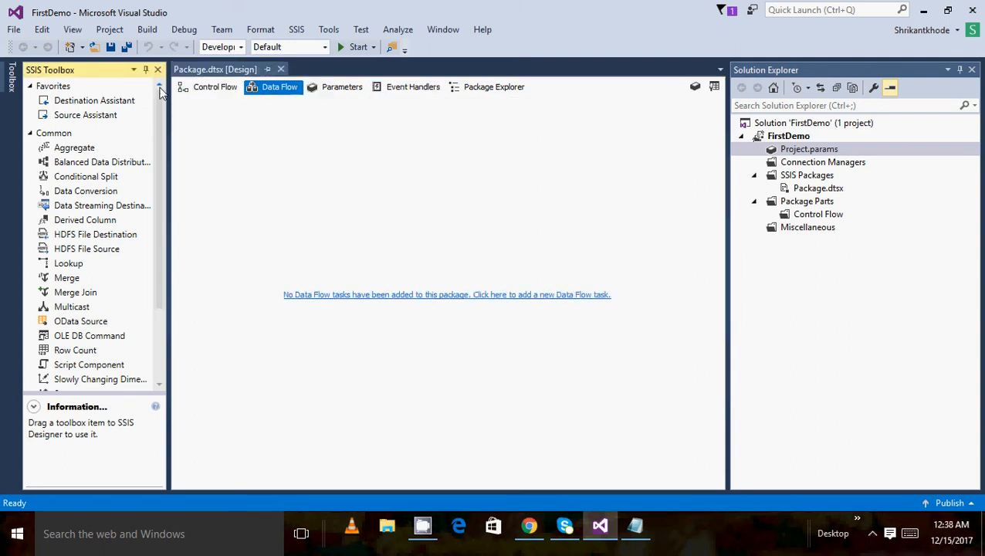
left_click(32, 134)
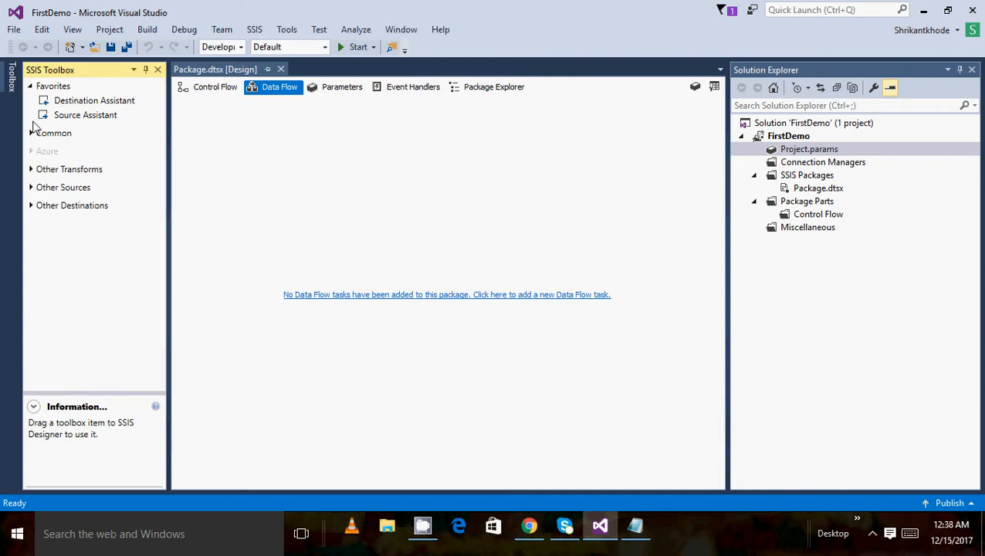
Collapse the Favorites group and compare the descriptions of the Other Transforms, Other Sources and Other Destinations groups in the SSIS Toolbox
left_click(31, 86)
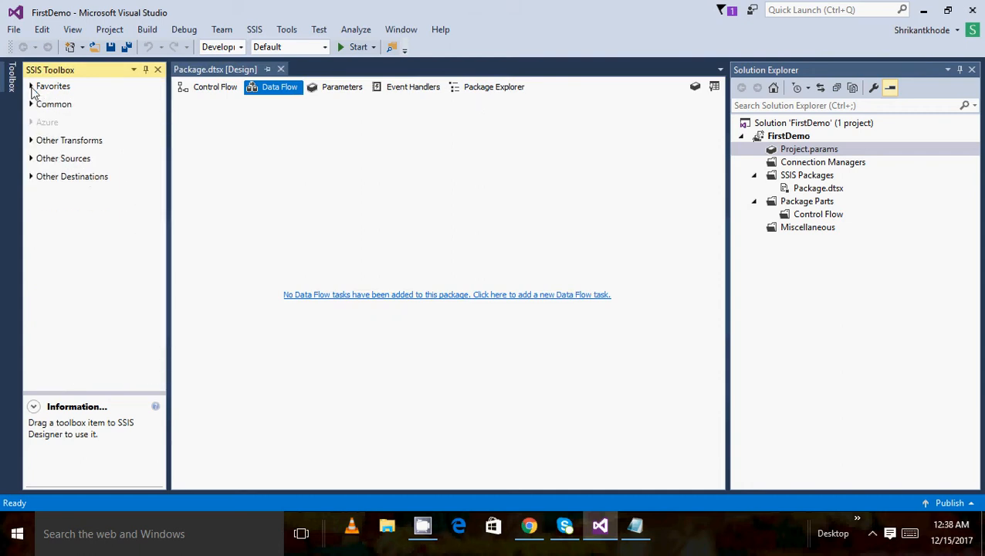
left_click(38, 159)
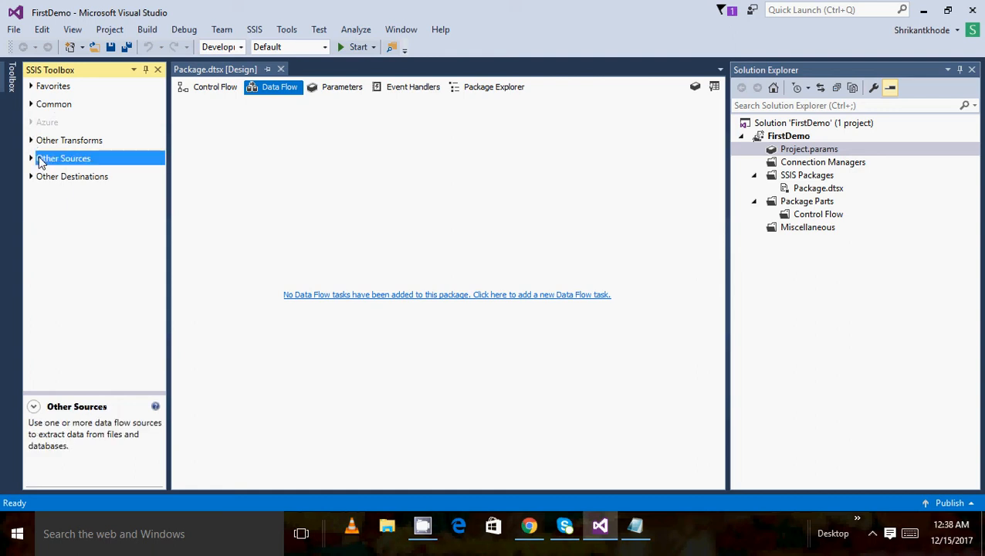
left_click(44, 180)
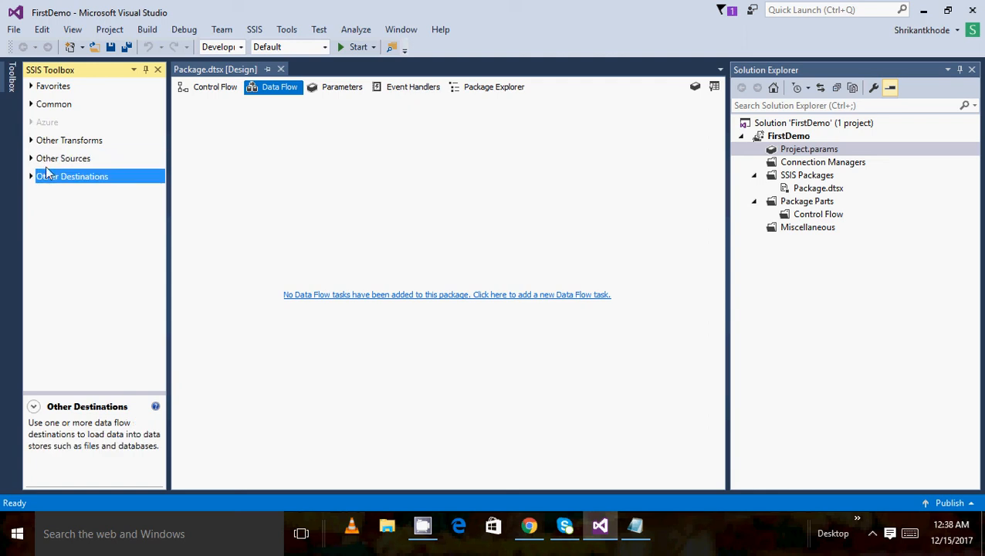
left_click(62, 142)
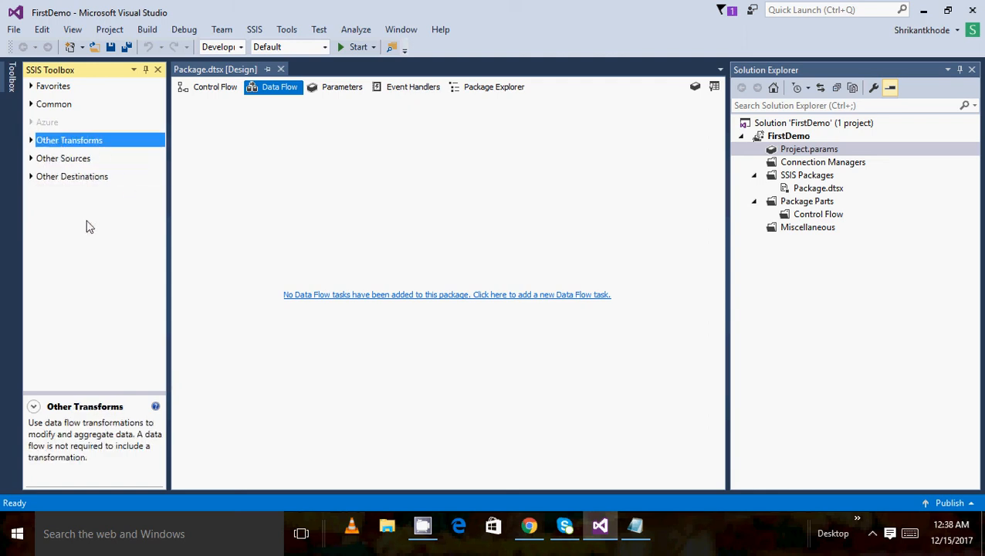
left_click(80, 158)
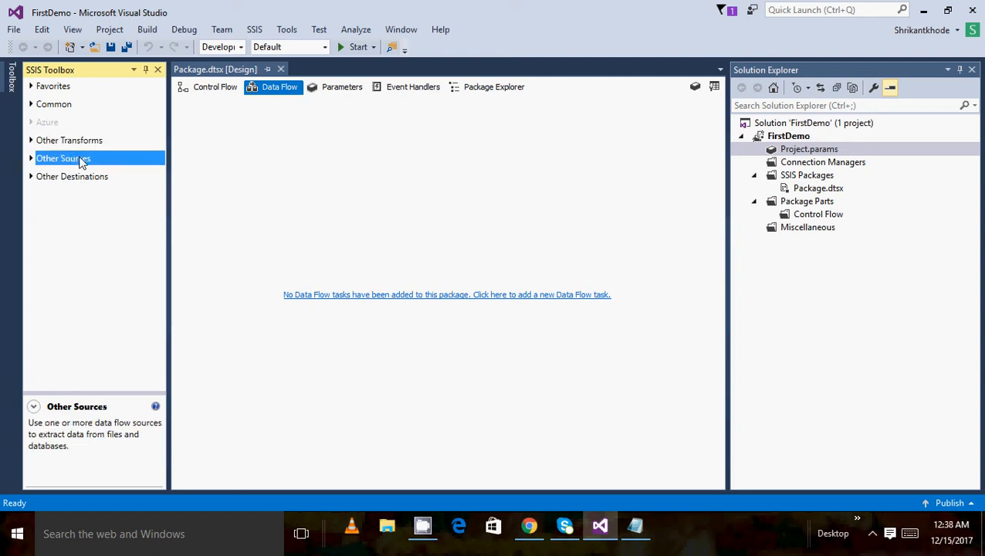
left_click(87, 143)
left_click(89, 176)
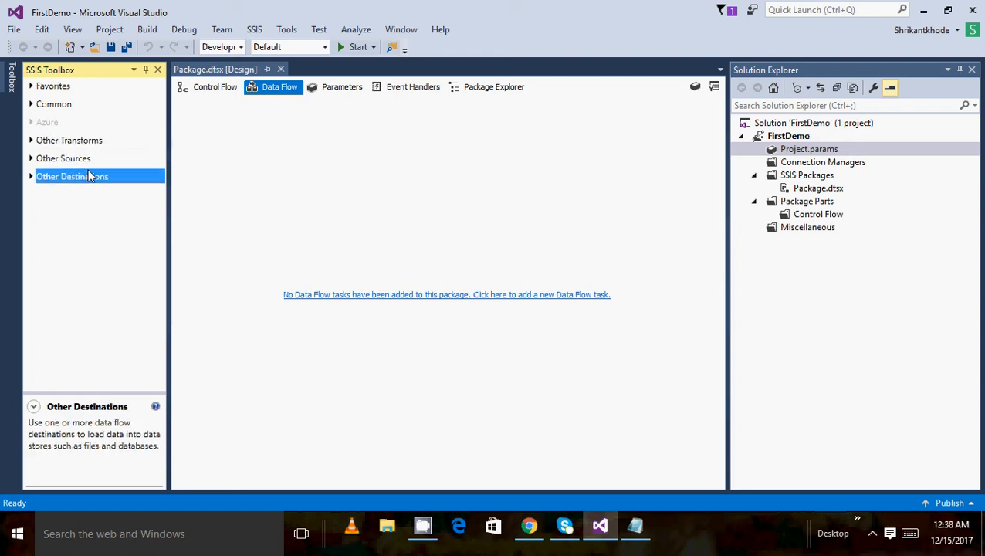
Examine the Other Sources group, reading the Flat File Source and Excel Source descriptions, and collapse the group again
left_click(32, 159)
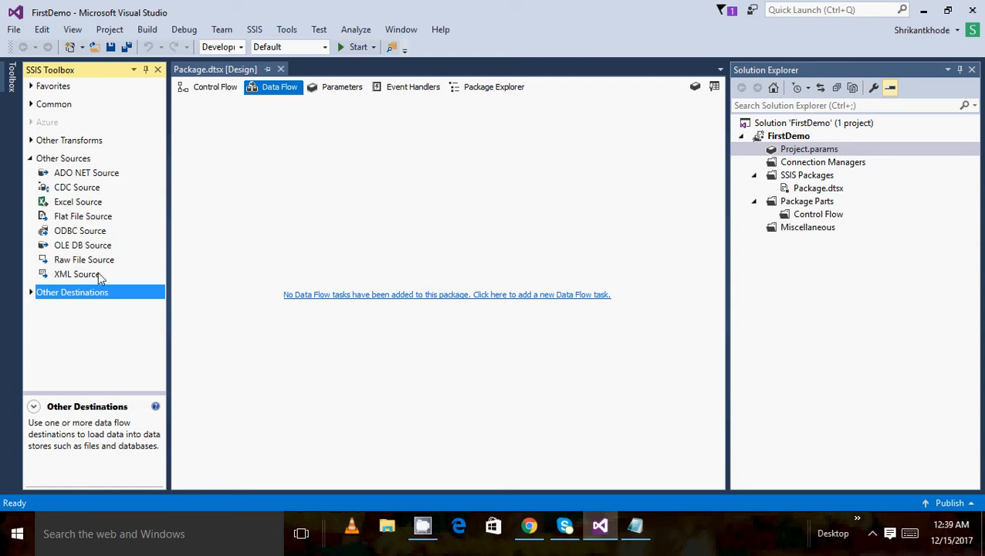
left_click(91, 219)
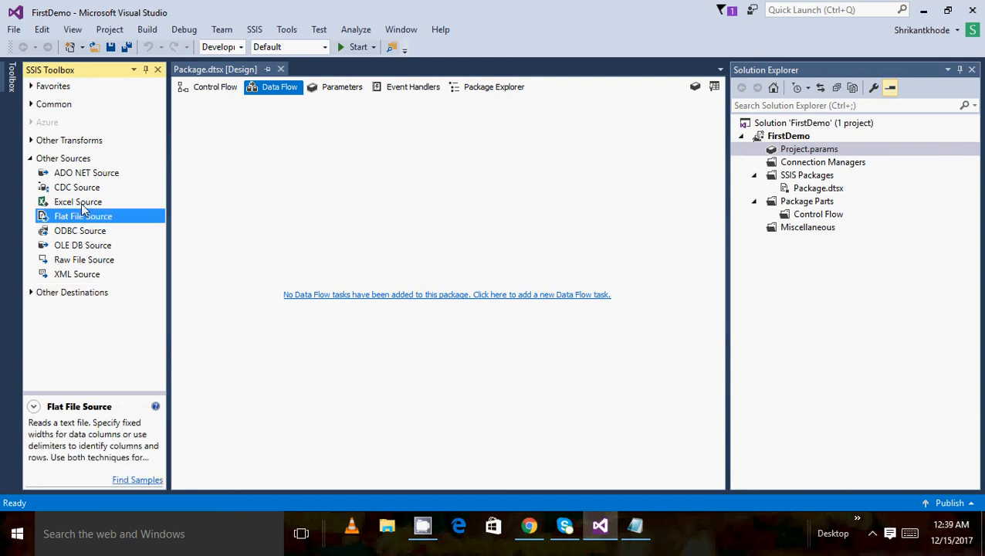
left_click(84, 204)
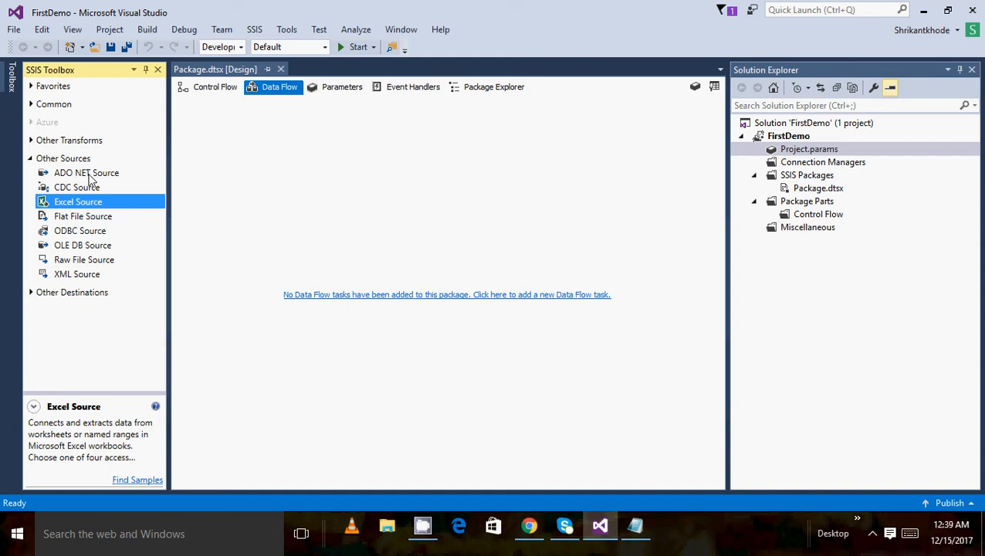
left_click(30, 160)
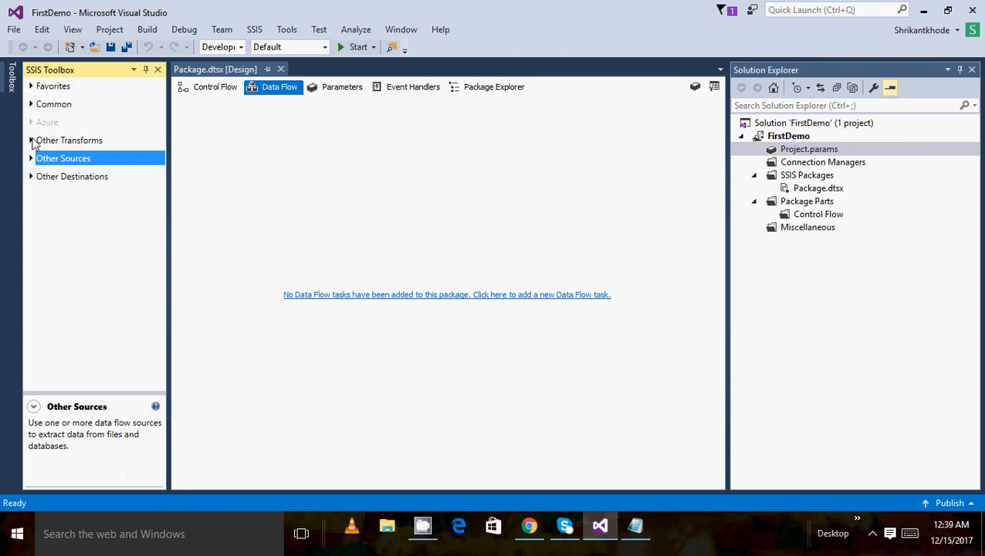
Look through the Other Transforms group, briefly compare it with the Control Flow toolbox, and collapse the group in the Data Flow view
left_click(31, 141)
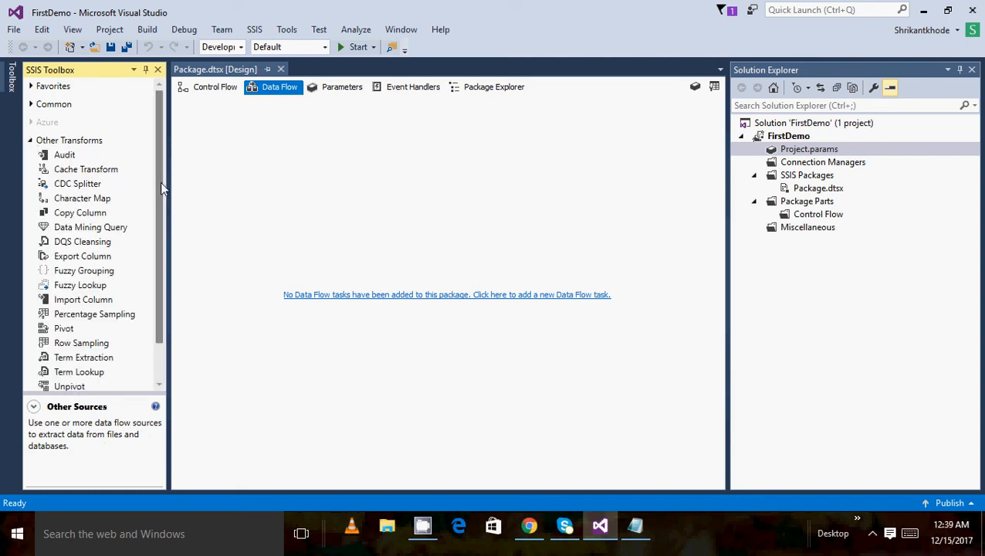
mouse_move(161, 183)
left_mouse_down()
mouse_move(161, 207)
mouse_move(161, 191)
left_mouse_up()
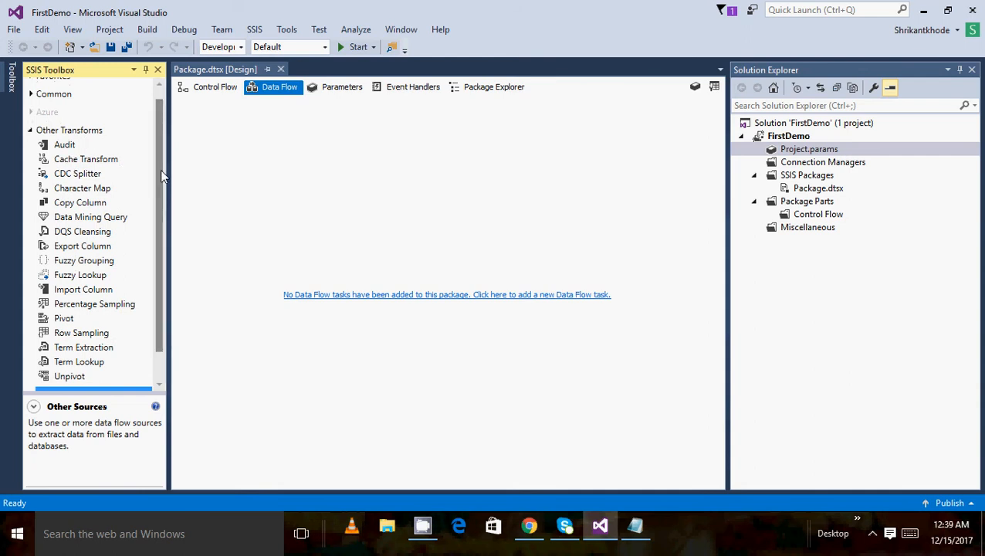
left_click_drag(160, 169, 161, 216)
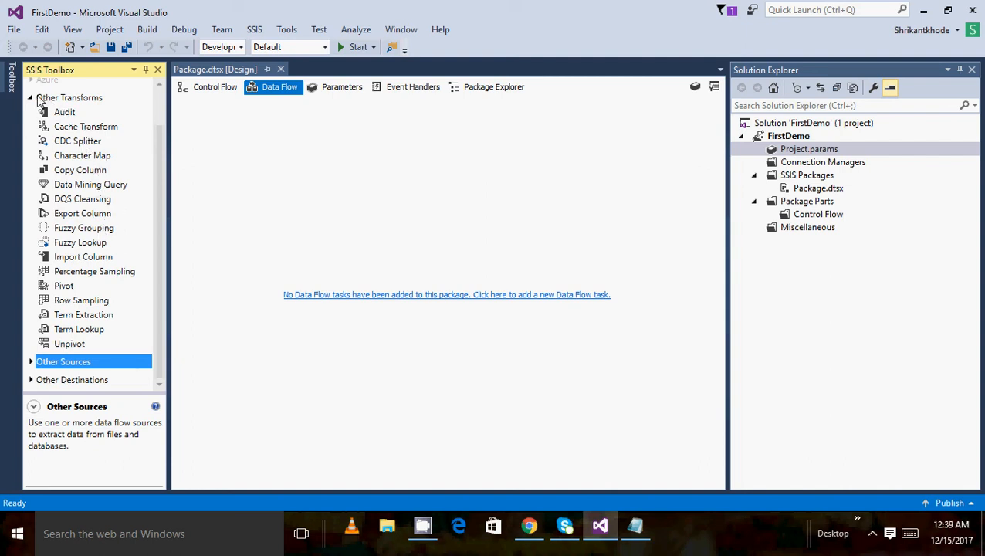
left_click(209, 90)
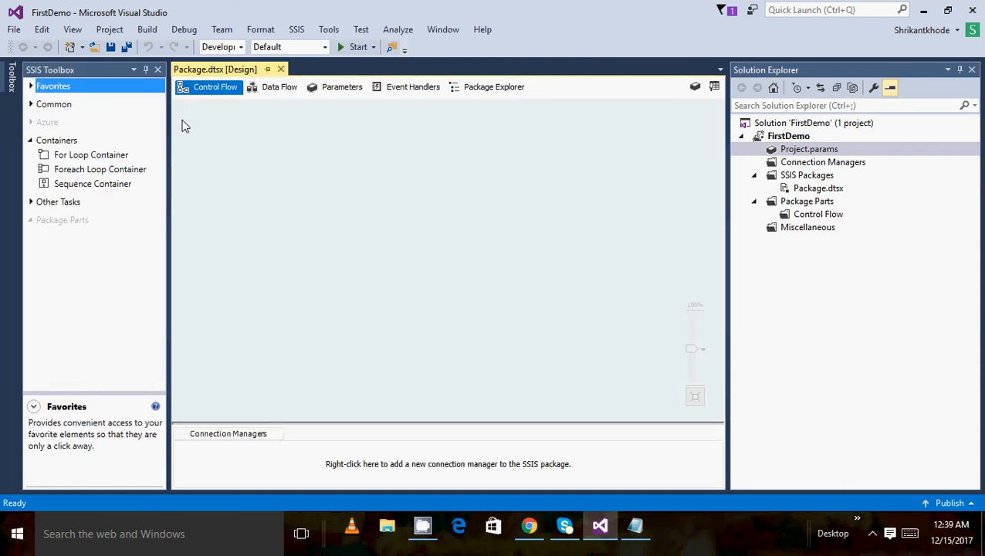
left_click(251, 92)
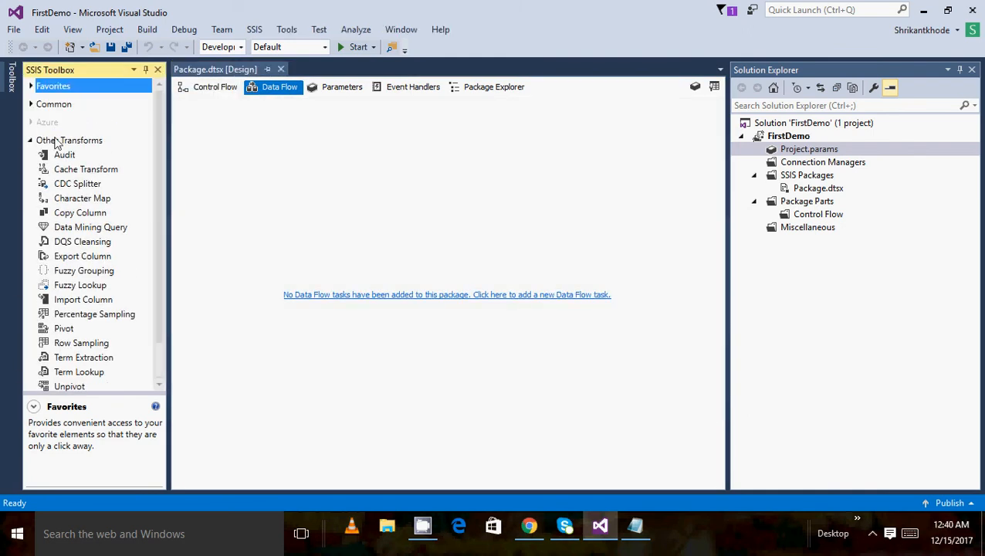
left_click(31, 141)
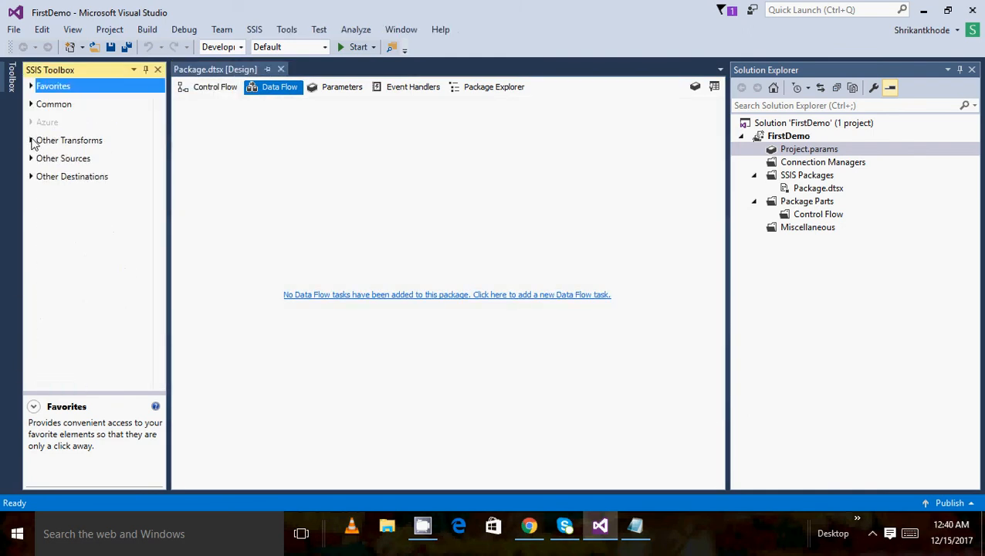
Examine the Excel, Flat File and OLE DB destinations in the Other Destinations group, then collapse the group
left_click(30, 177)
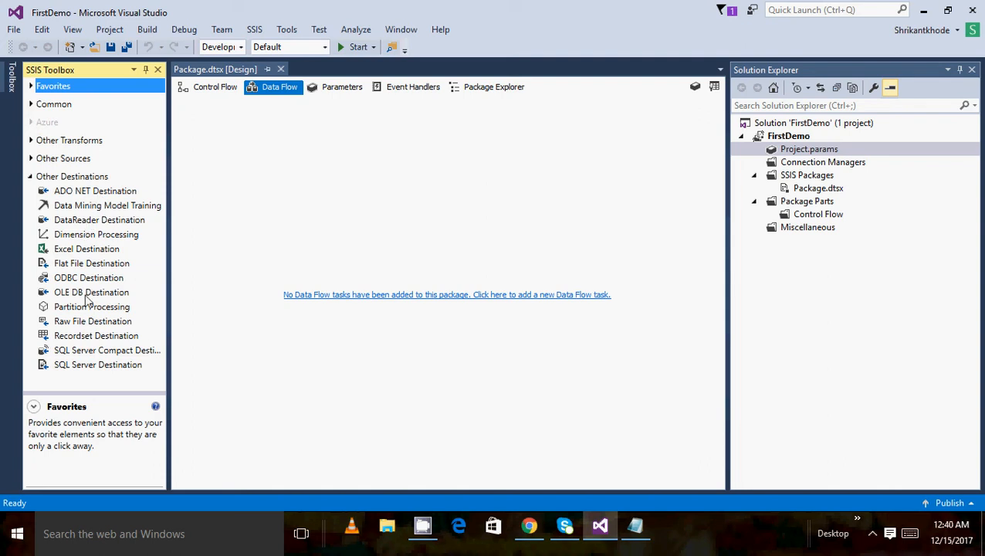
left_click(97, 252)
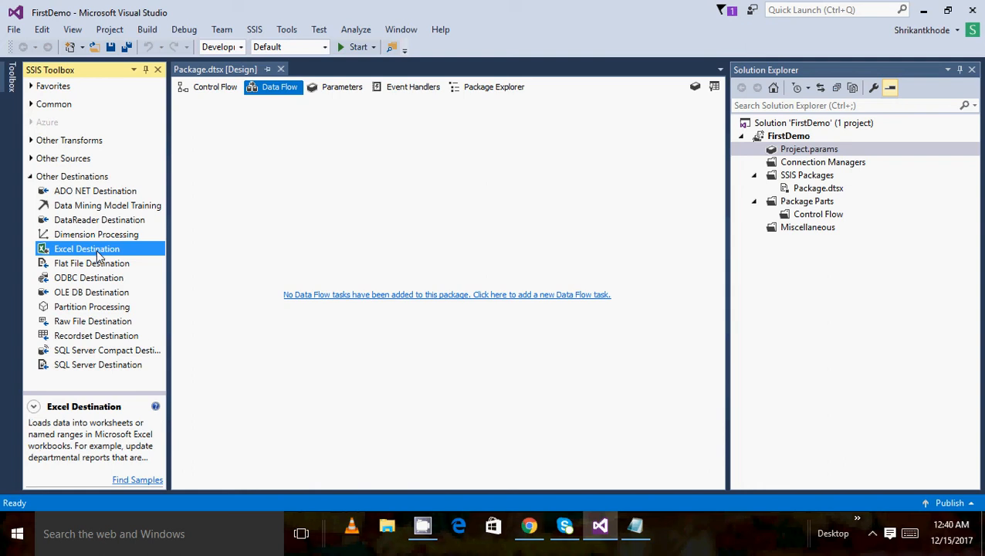
left_click(104, 266)
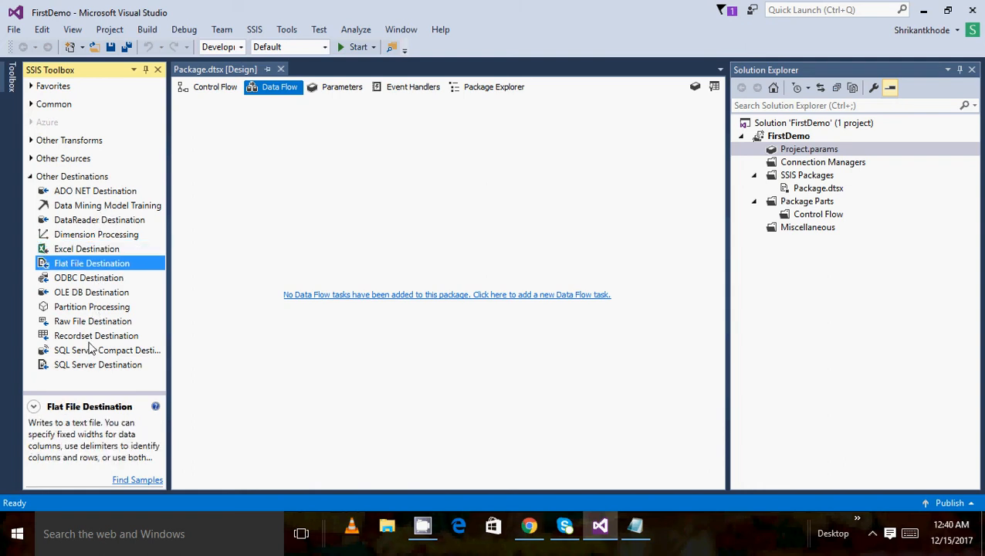
left_click(91, 295)
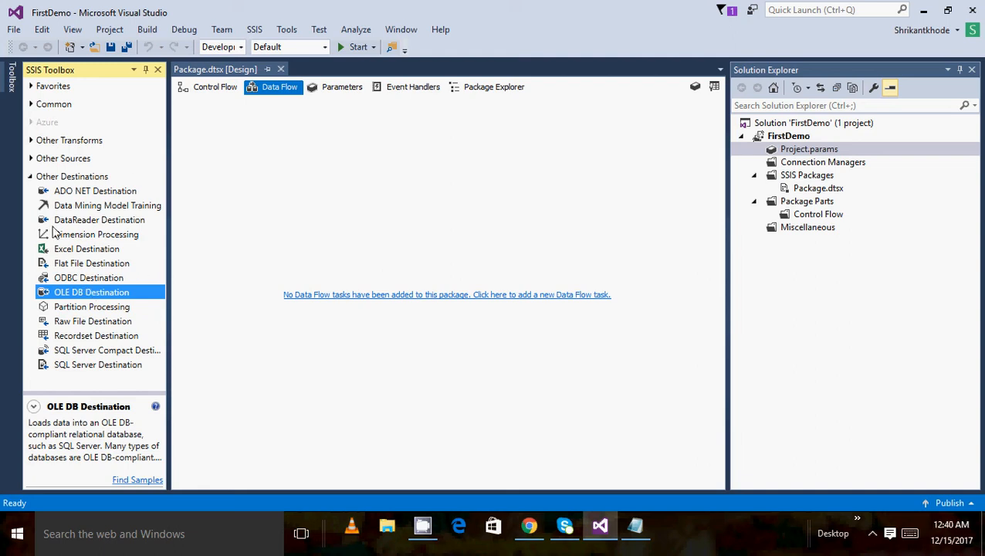
left_click(30, 177)
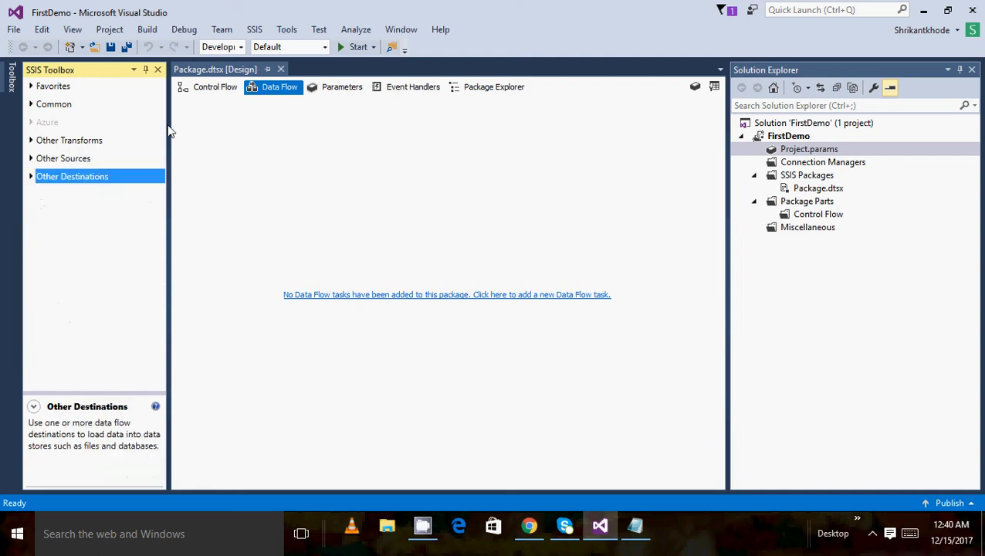
Show the package's Control Flow view, review the For Loop, Foreach Loop and Sequence containers, and collapse the Containers group
left_click(206, 88)
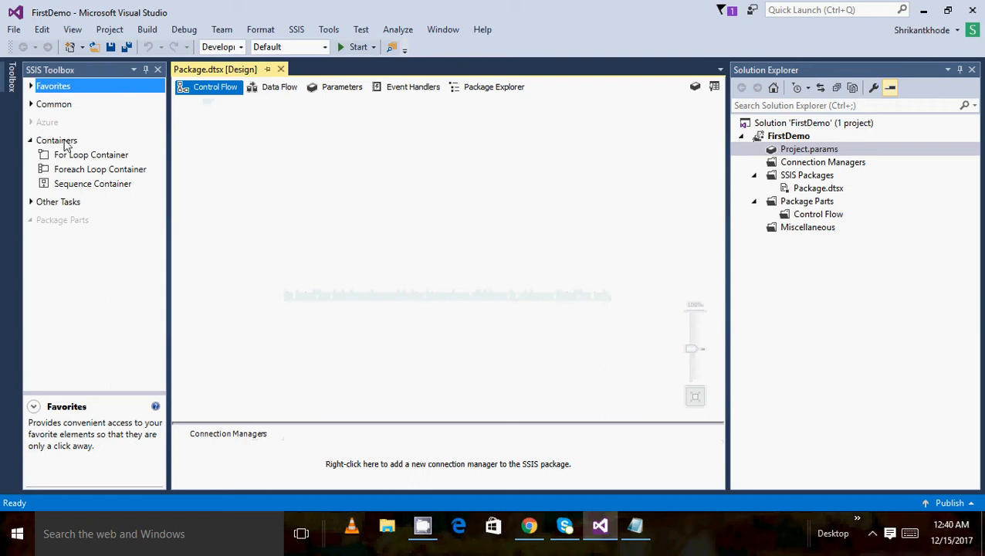
left_click(57, 144)
left_click(92, 156)
left_click_drag(92, 157, 230, 195)
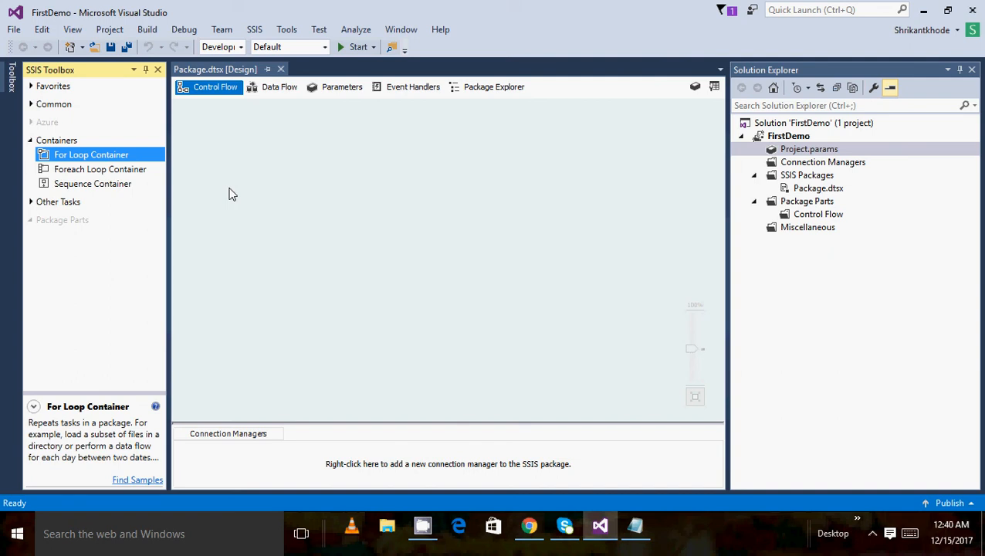
left_click(102, 171)
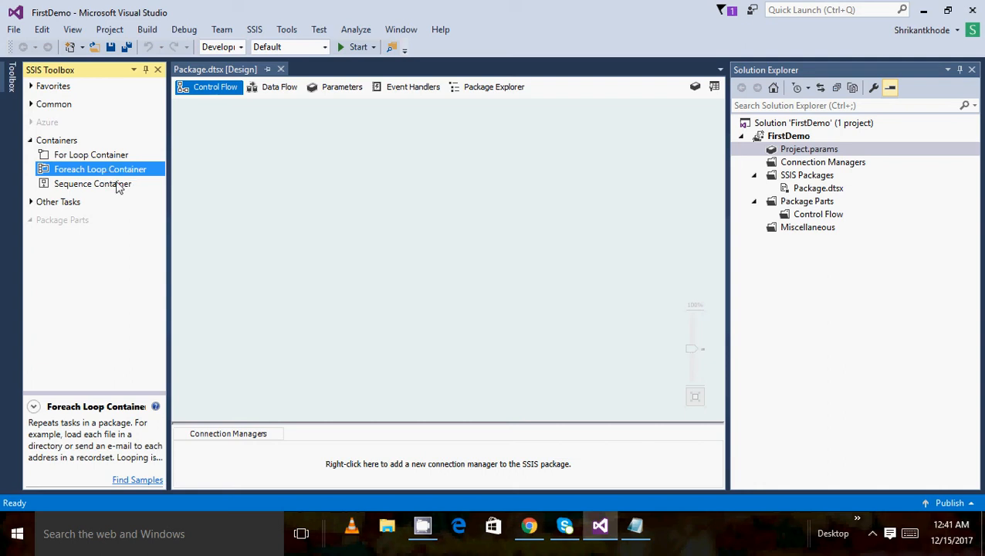
left_click(117, 185)
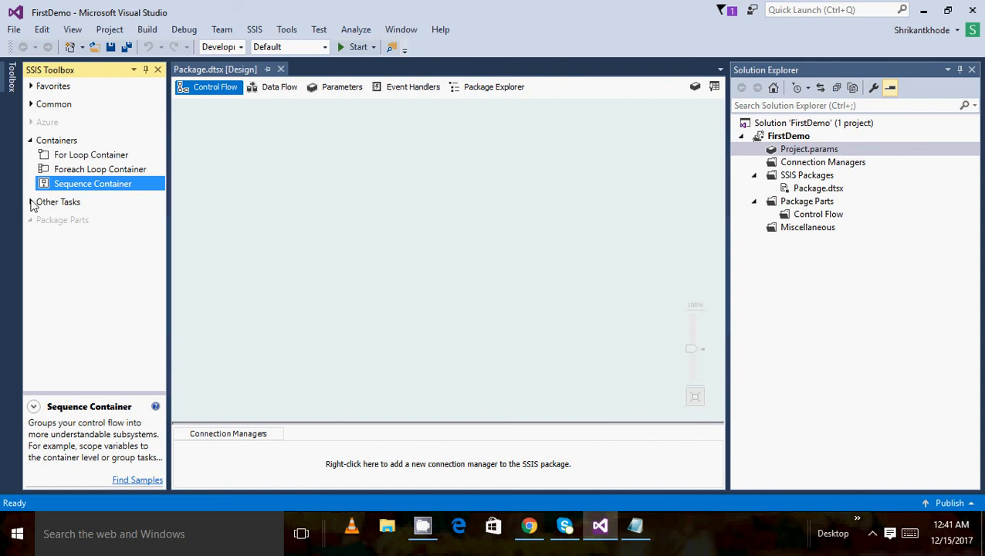
left_click(31, 141)
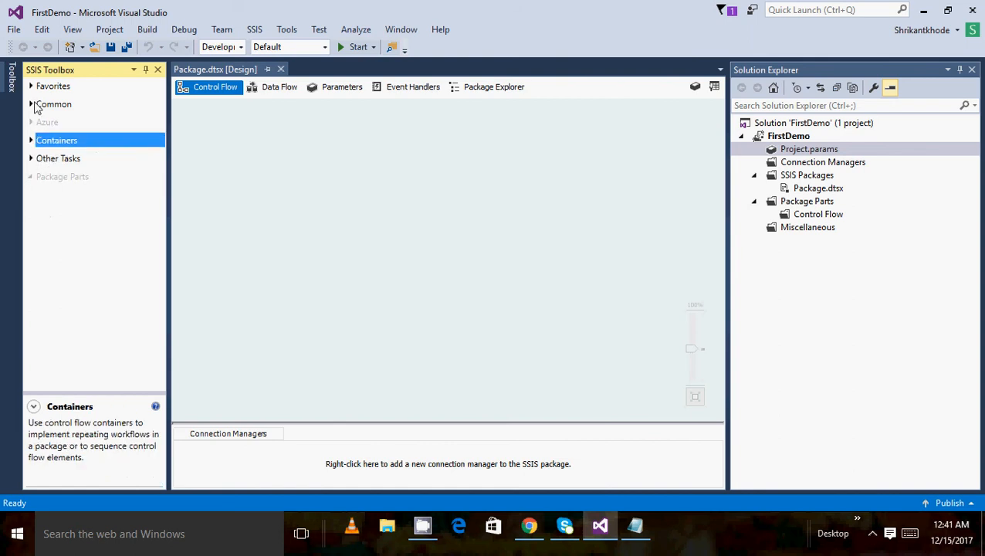
Read the FTP, Script, Web Service and Bulk Insert task descriptions in the Control Flow toolbox's Common group, then collapse it
left_click(31, 104)
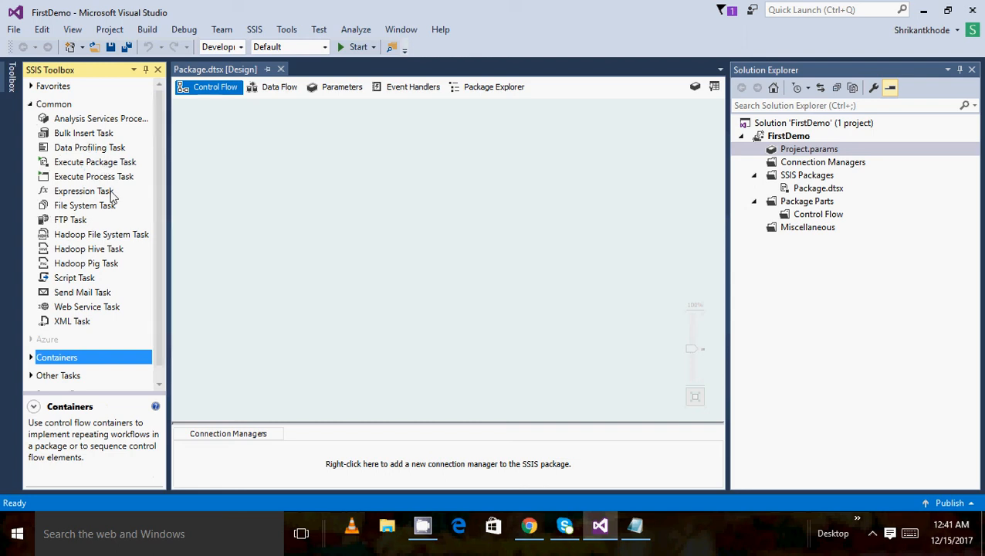
left_click(74, 222)
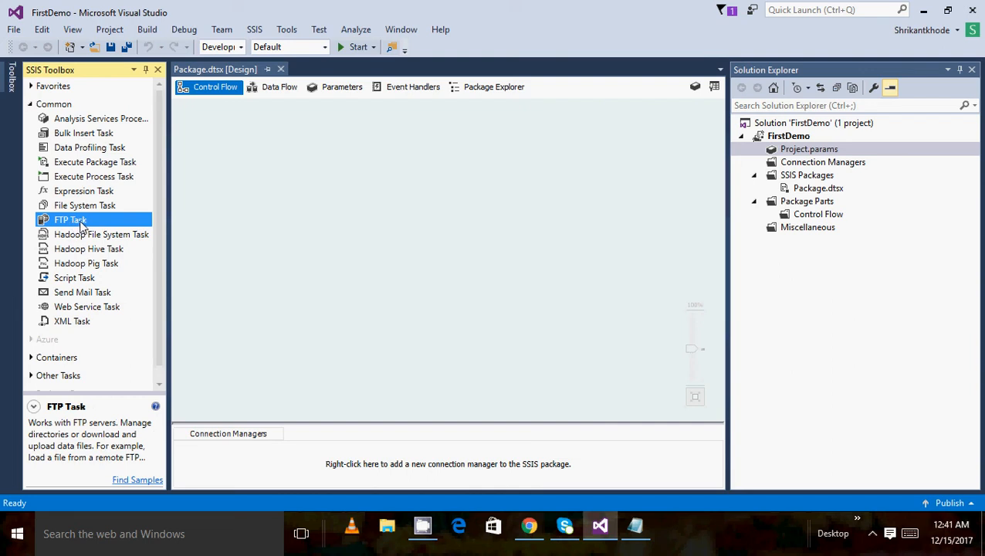
left_click(80, 281)
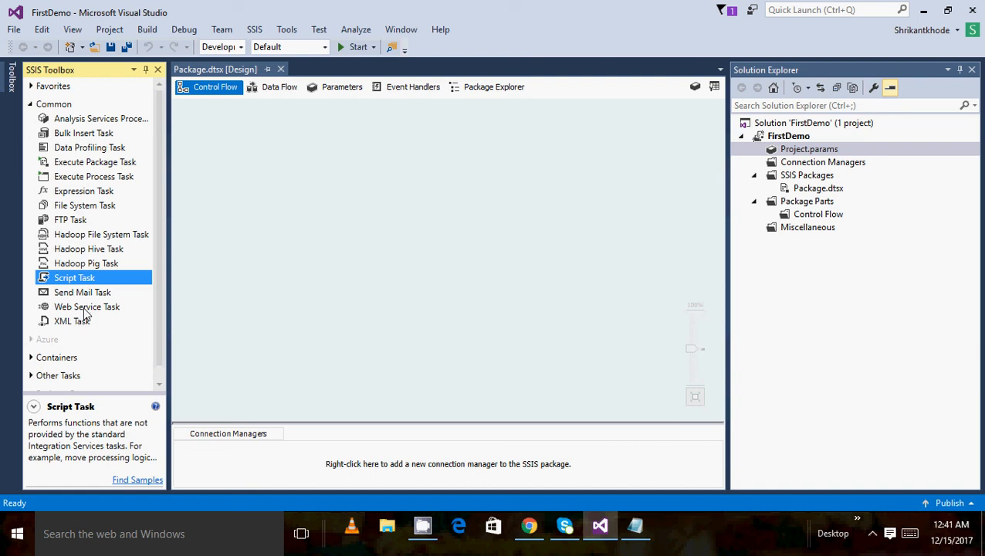
left_click(87, 309)
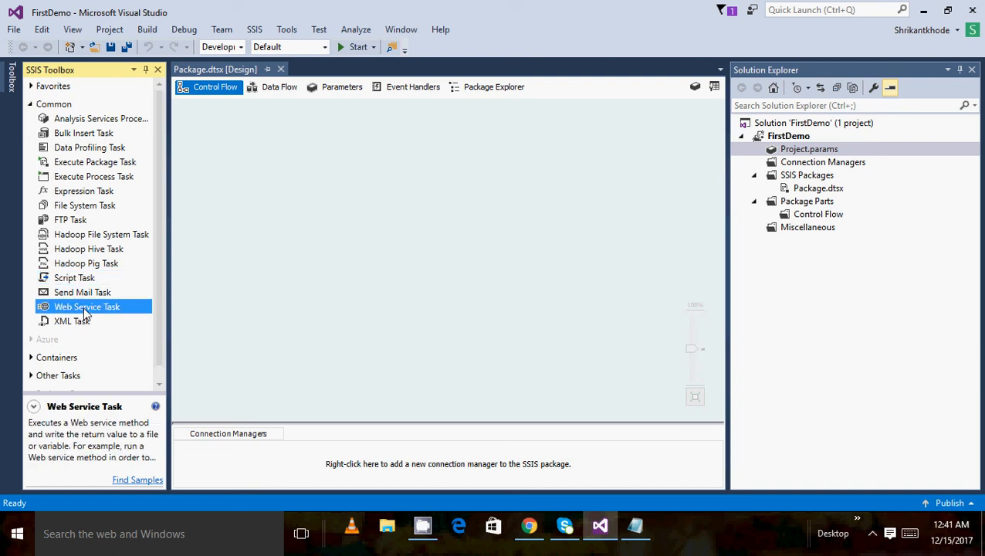
left_click(76, 136)
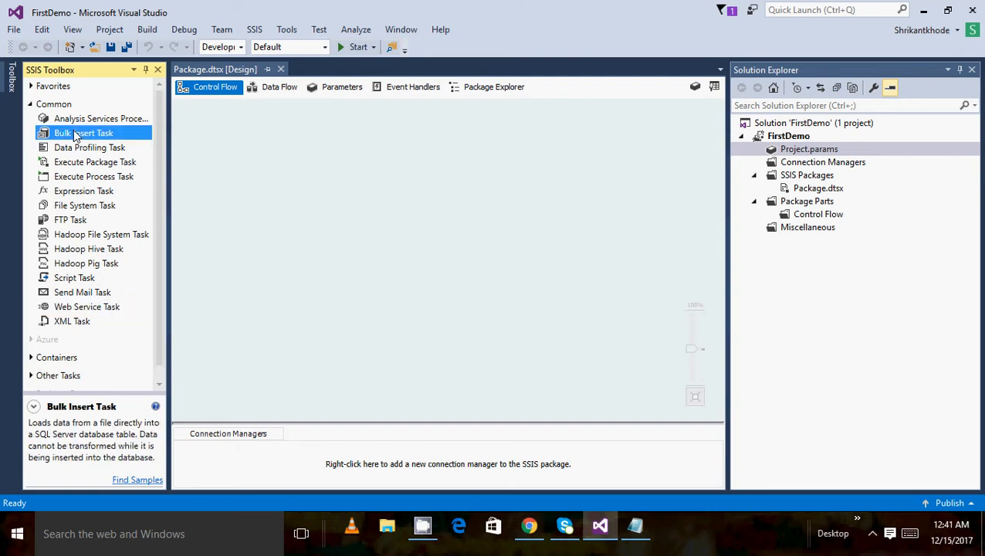
left_click(31, 105)
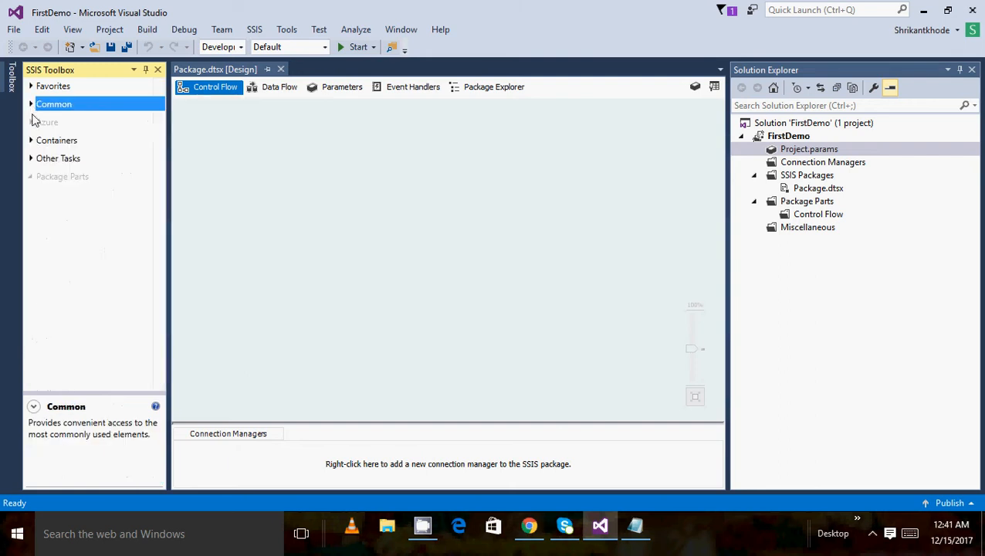
Look through the tasks in the Other Tasks group of the Control Flow toolbox and collapse the group
left_click(30, 159)
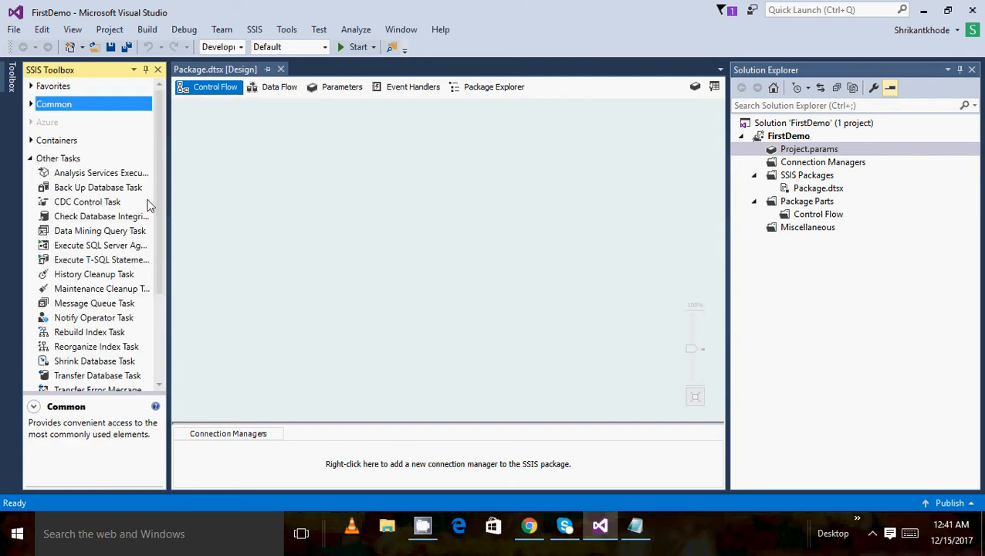
left_click_drag(154, 183, 164, 124)
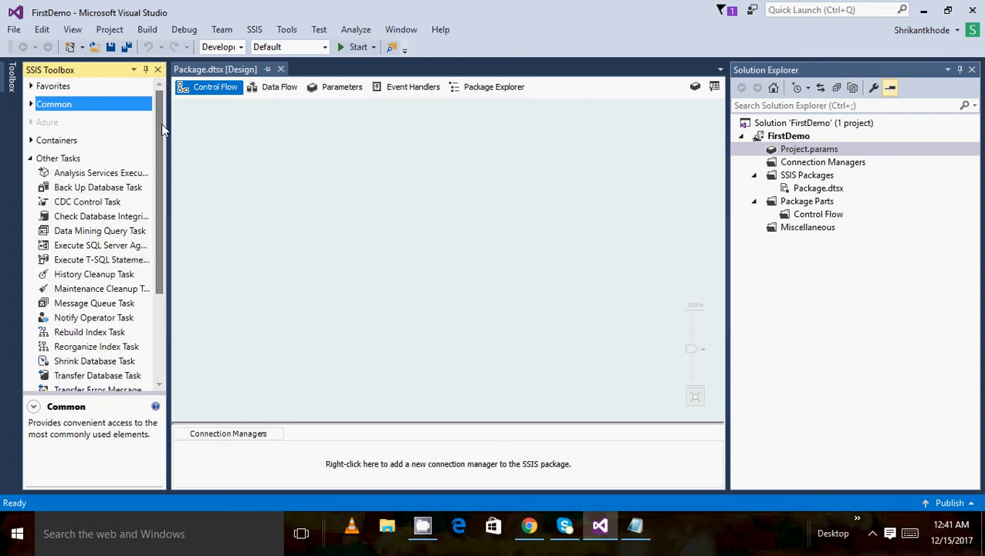
left_click(31, 159)
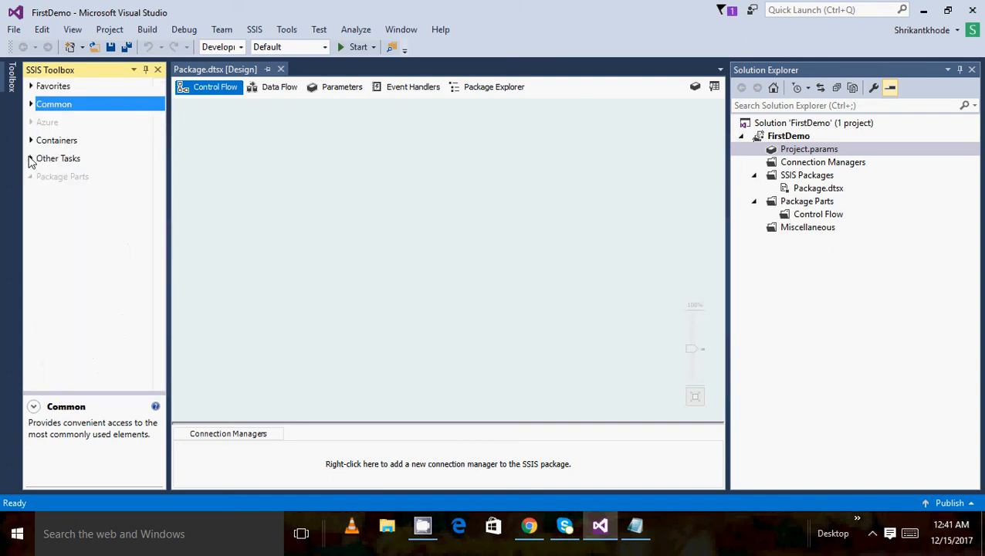
Add a Data Flow Task from the Favorites group to the package's Control Flow canvas
left_click(31, 86)
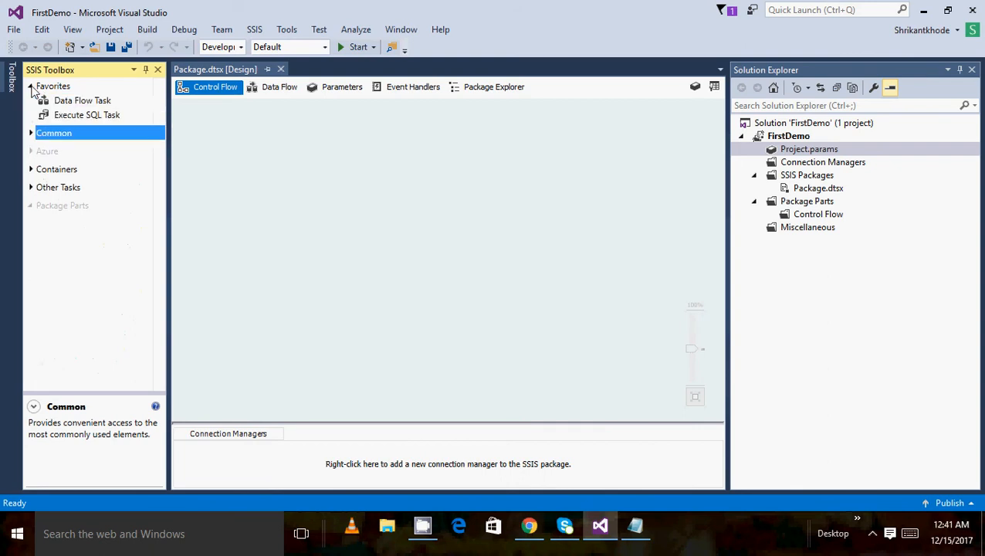
left_click(72, 104)
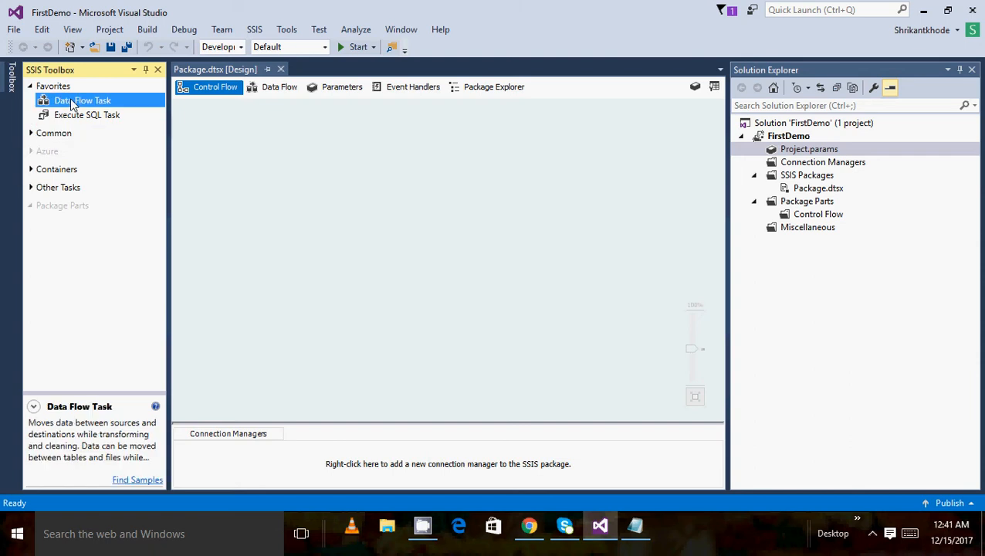
left_click_drag(72, 103, 242, 154)
left_click_drag(241, 154, 242, 154)
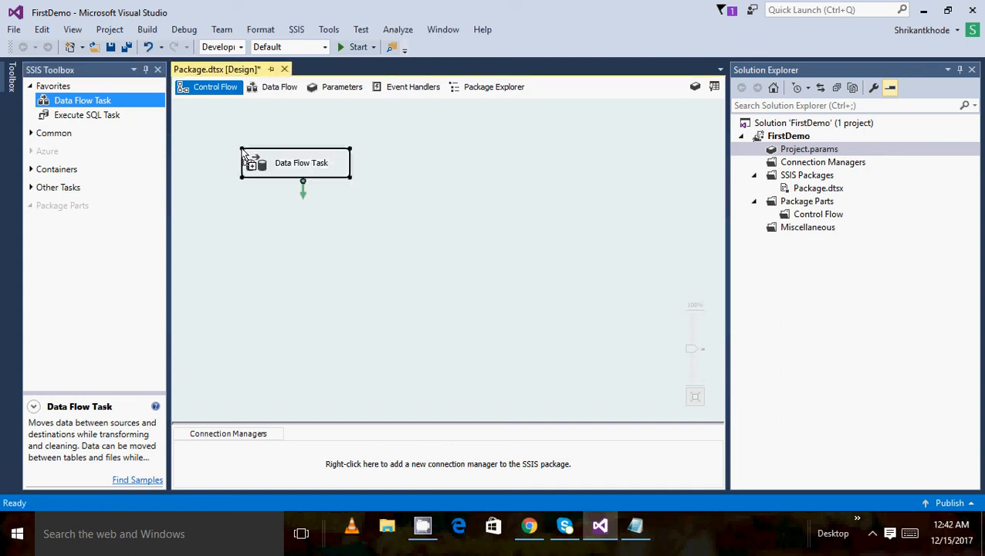
left_click(304, 164)
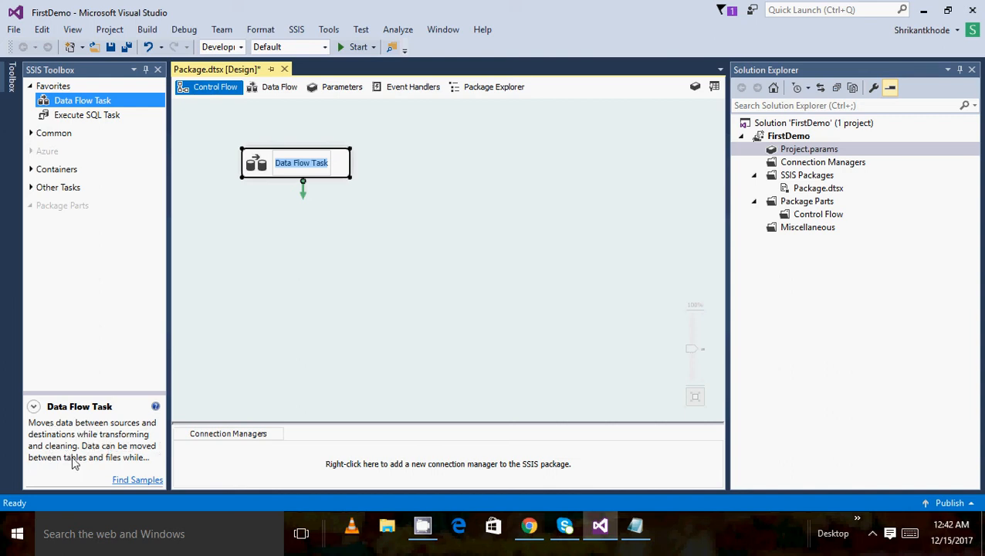
left_click(273, 265)
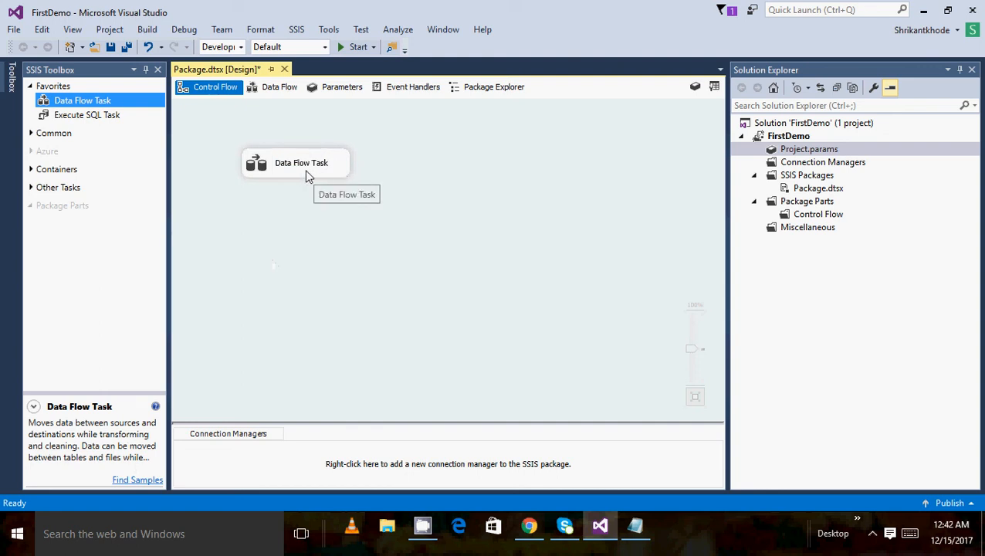
Enter the Data Flow Task and place an Excel Source from Other Sources on its design surface
double_click(312, 175)
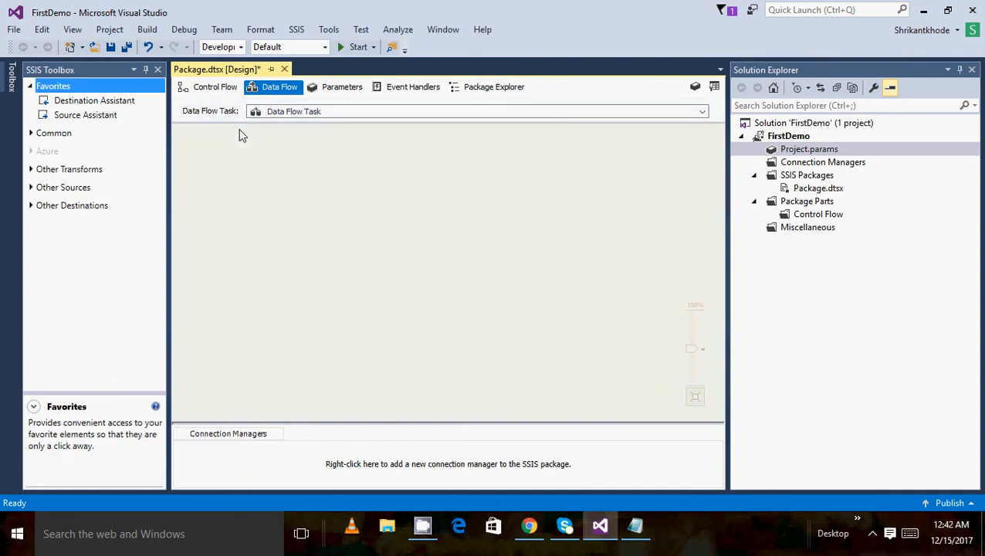
left_click(31, 187)
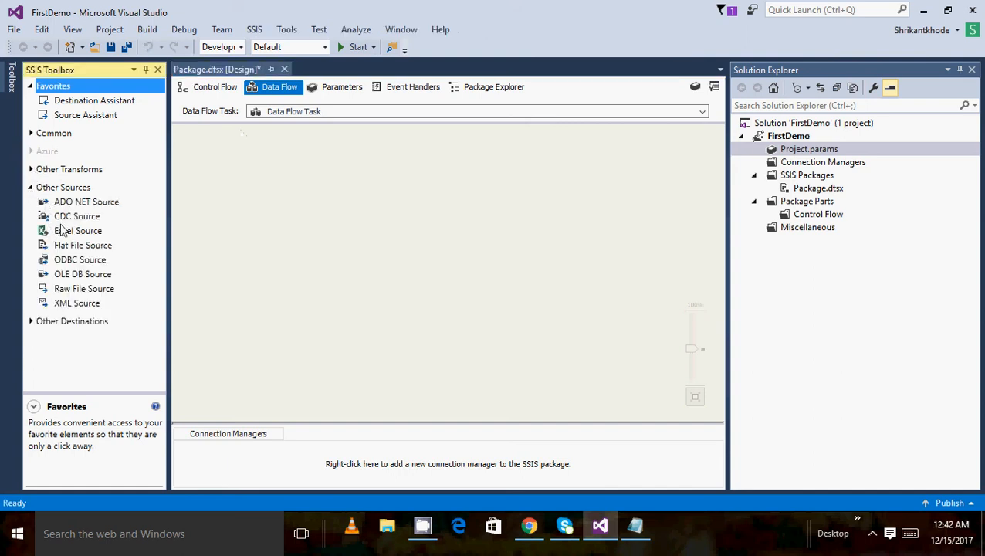
left_click_drag(62, 234, 247, 161)
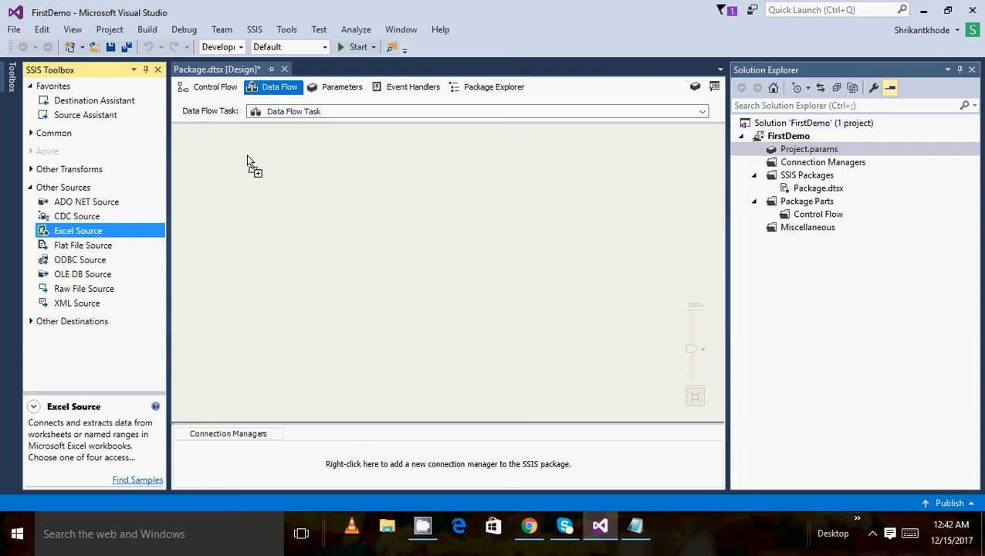
left_click_drag(247, 156, 248, 158)
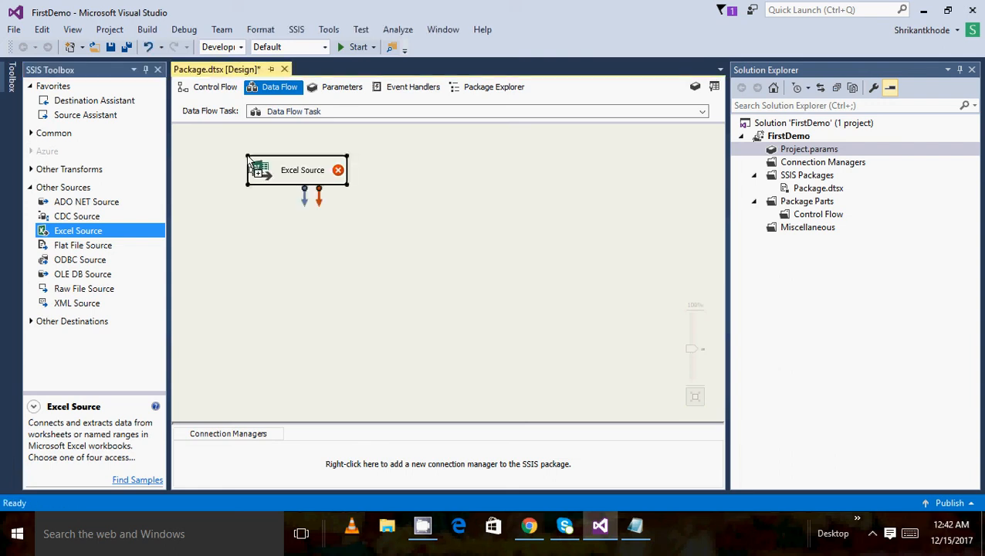
Open the Excel Source for editing, start a new Excel connection manager and browse for its file
double_click(345, 183)
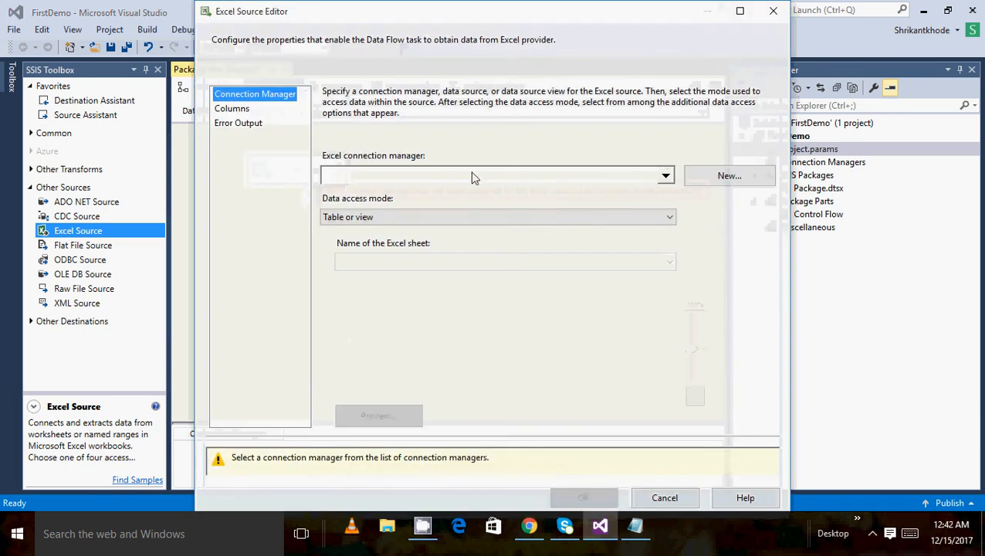
left_click(668, 180)
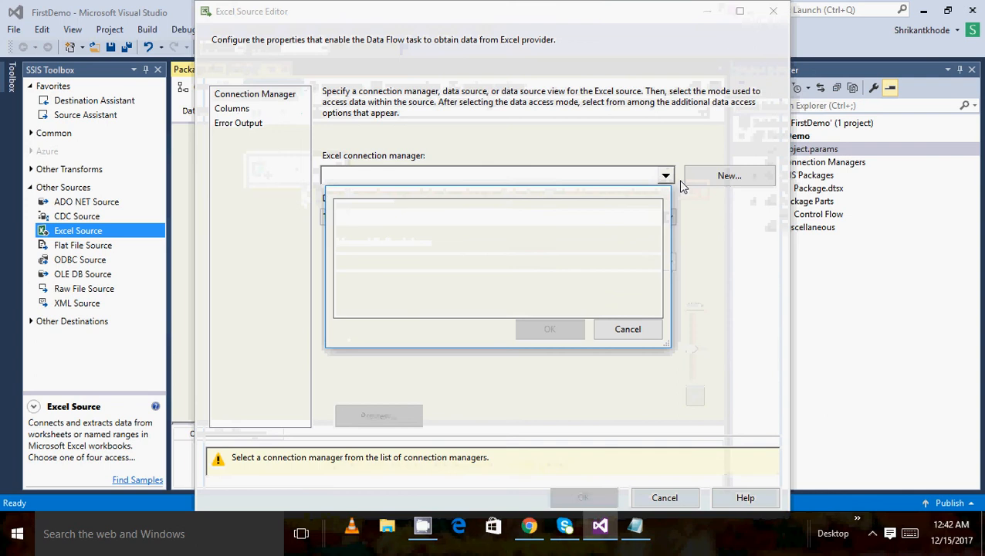
left_click(647, 328)
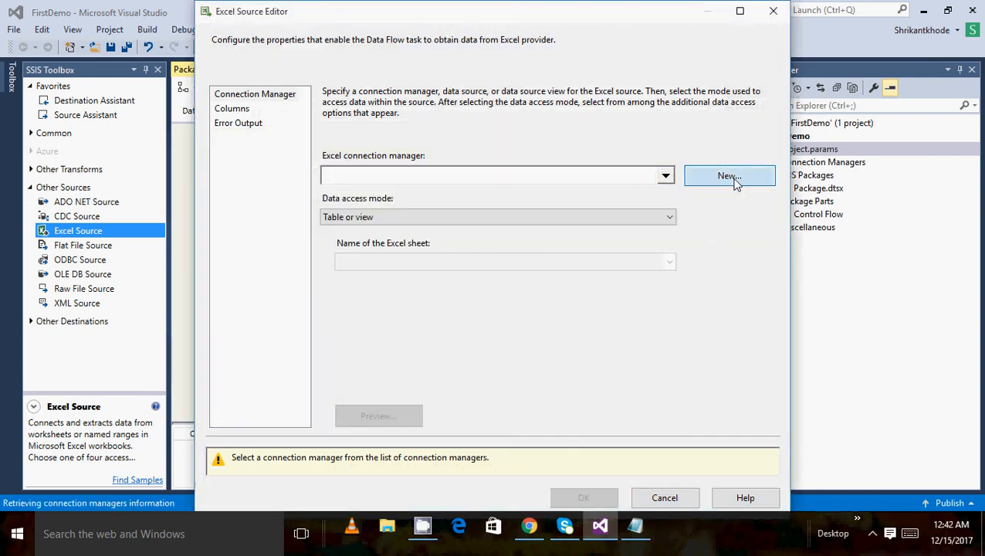
left_click(729, 177)
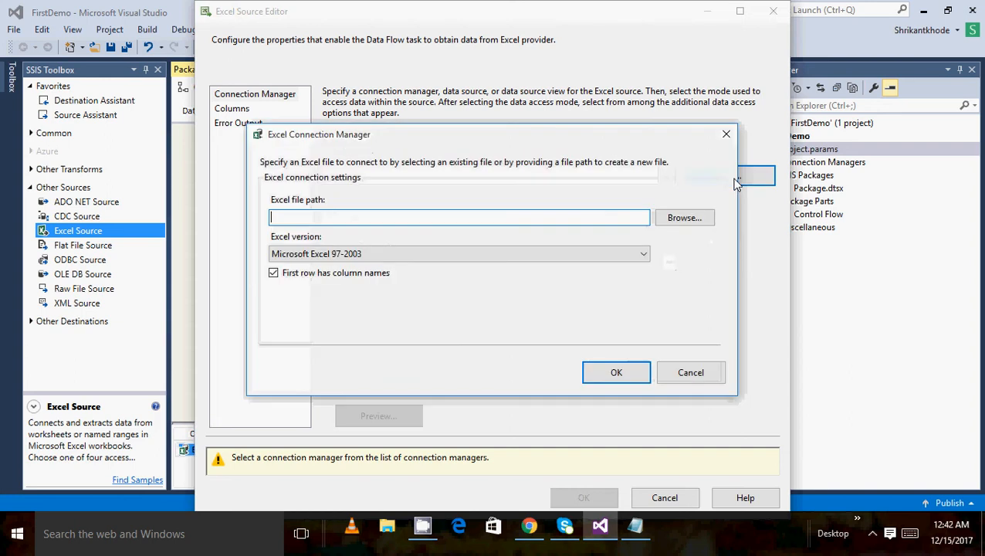
left_click(679, 220)
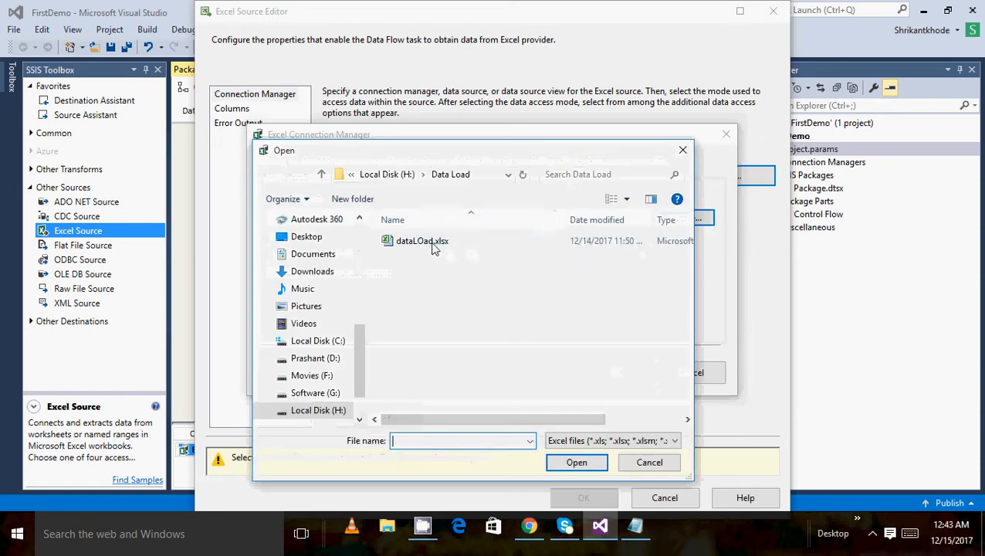
Rename the workbook dataLOad.xlsx in the Data Load folder to Source.xlsx
left_click(433, 244)
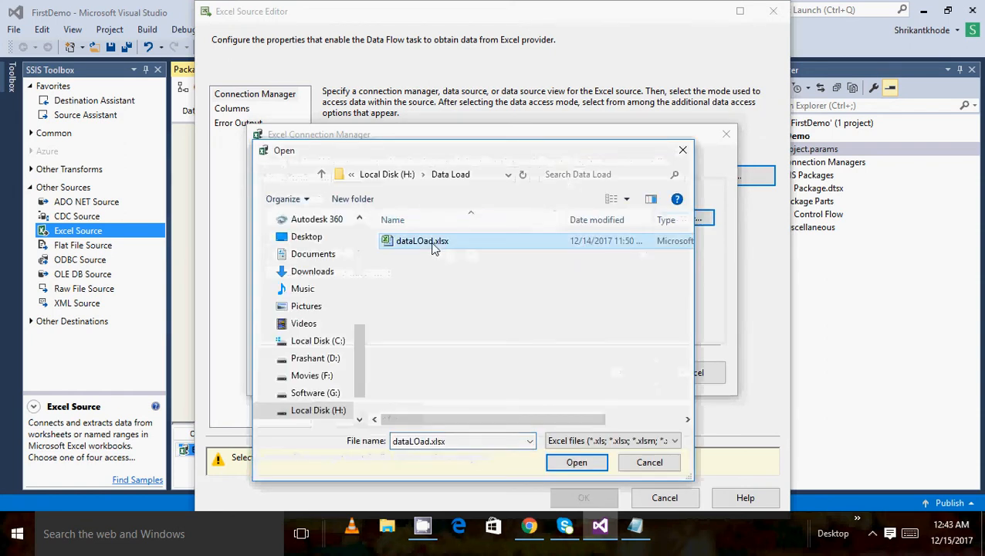
right_click(437, 244)
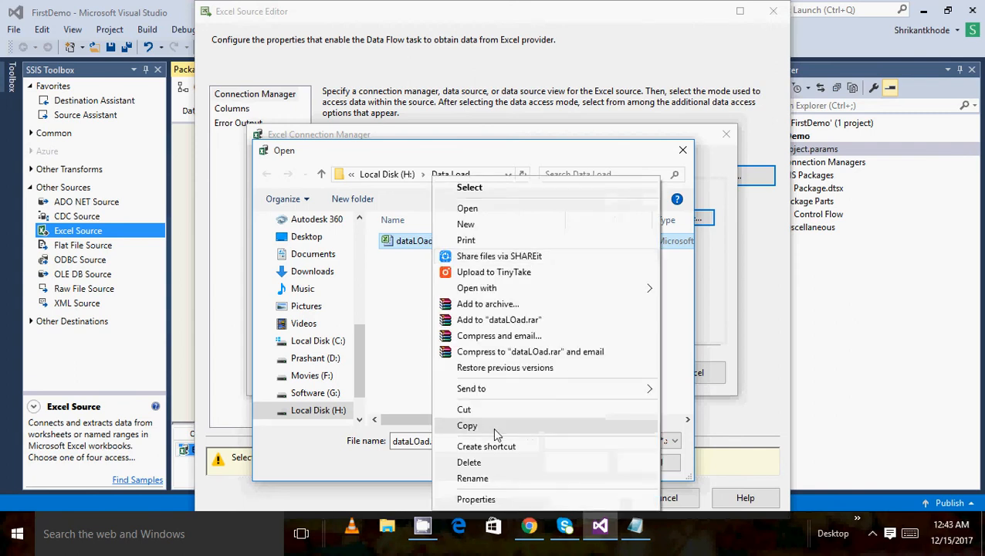
left_click(481, 480)
type("Souyrcs")
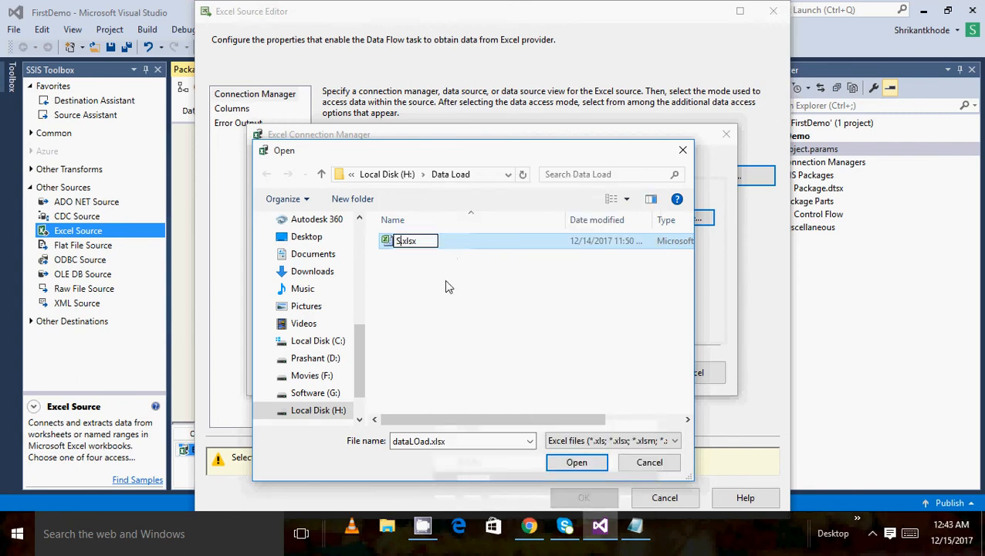
key("BackSpace")
key("BackSpace")
key("BackSpace")
key("BackSpace")
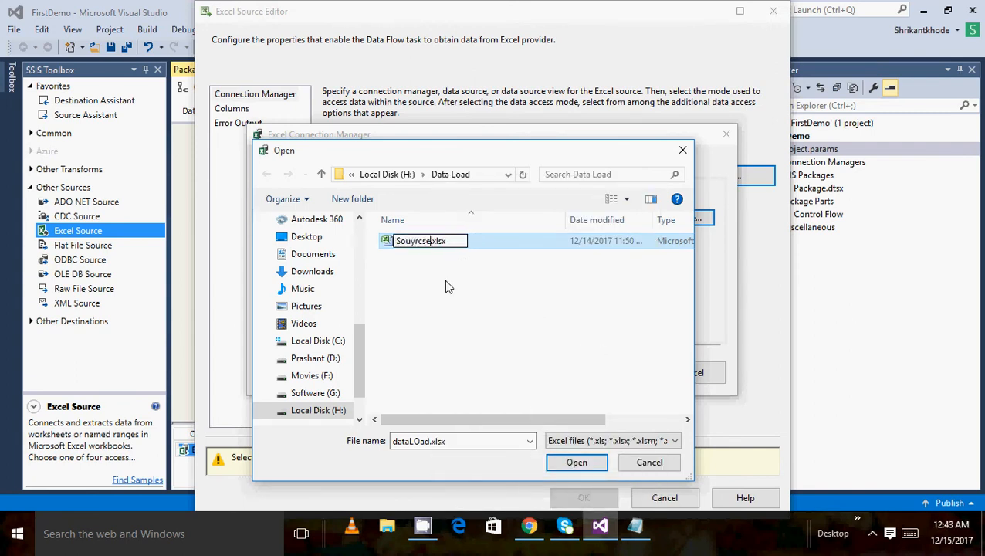
type("rce")
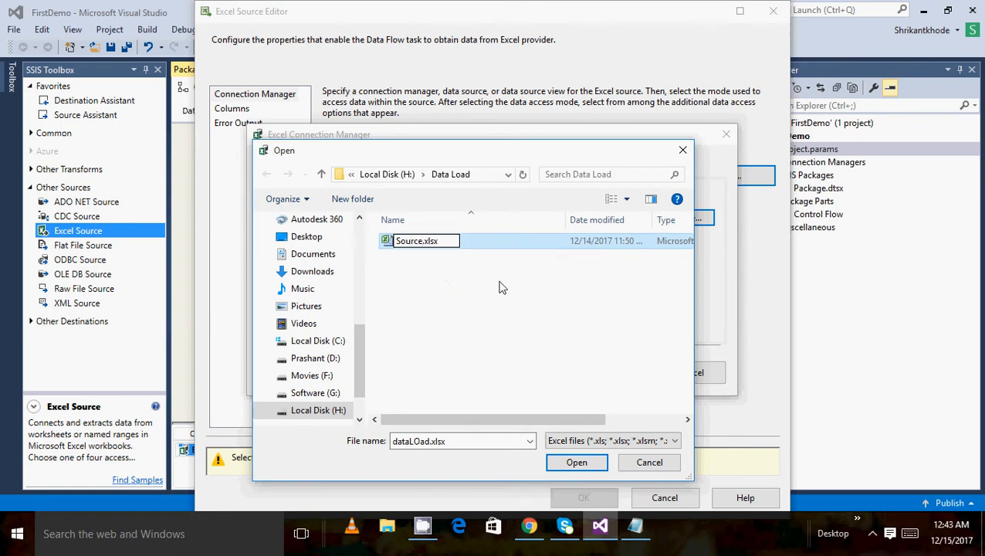
key("Return")
Open Source.xlsx in Excel, dismiss the activation wizard, examine column A of Sheet1 and close the workbook
right_click(430, 247)
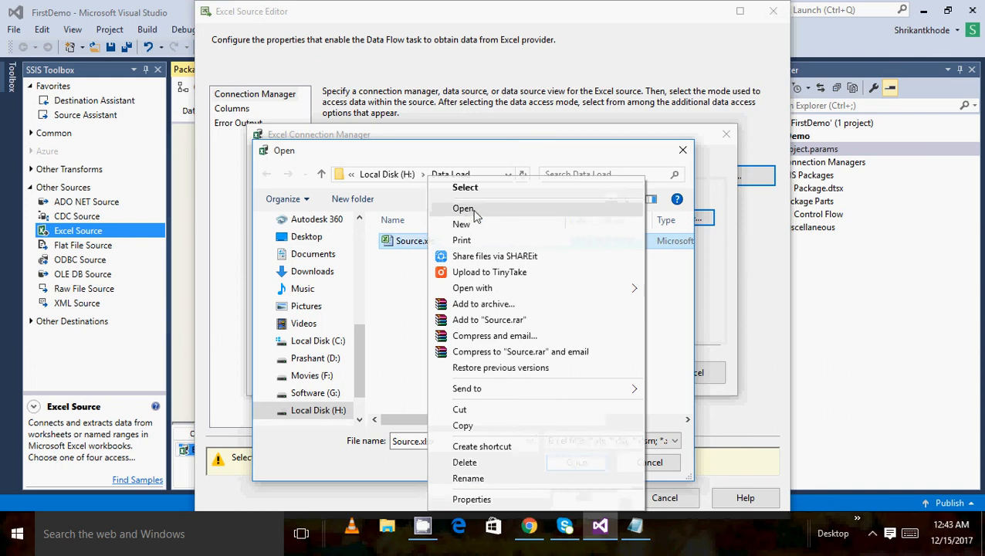
left_click(477, 216)
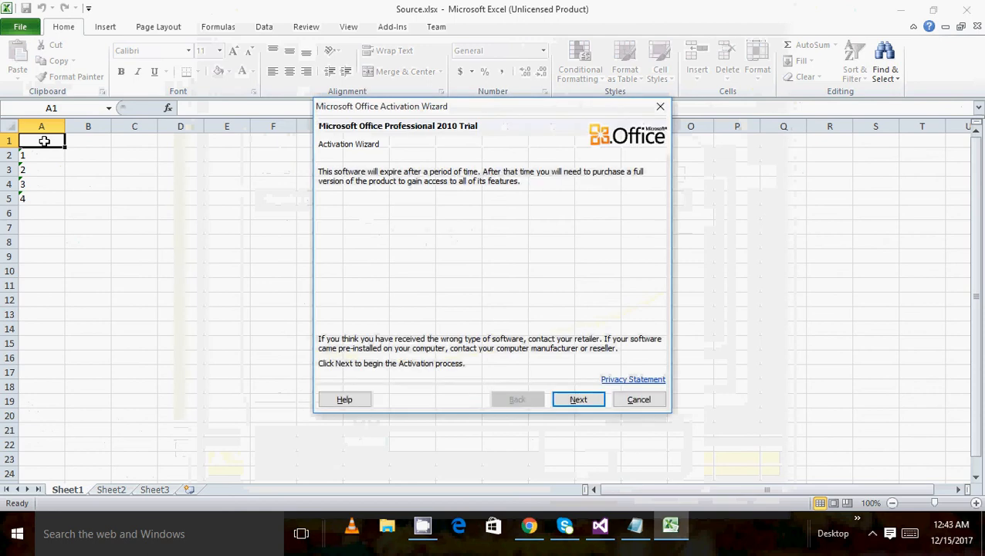
left_click(638, 399)
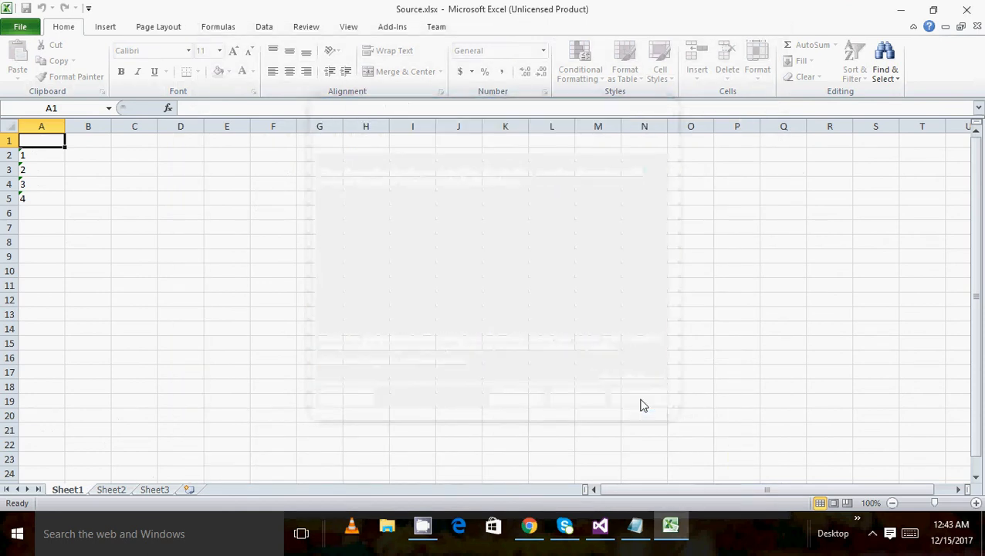
left_click_drag(37, 154, 43, 193)
left_click(43, 143)
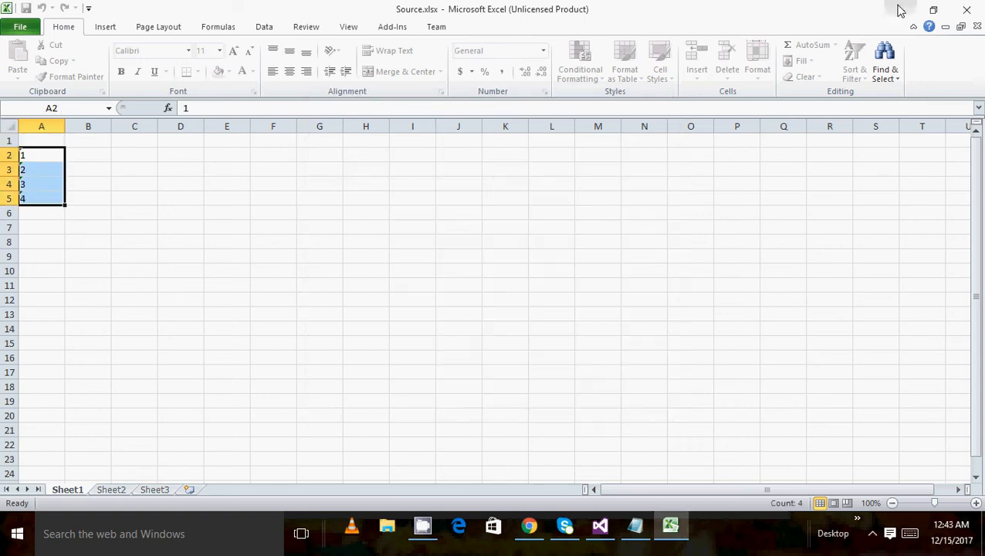
left_click(52, 140)
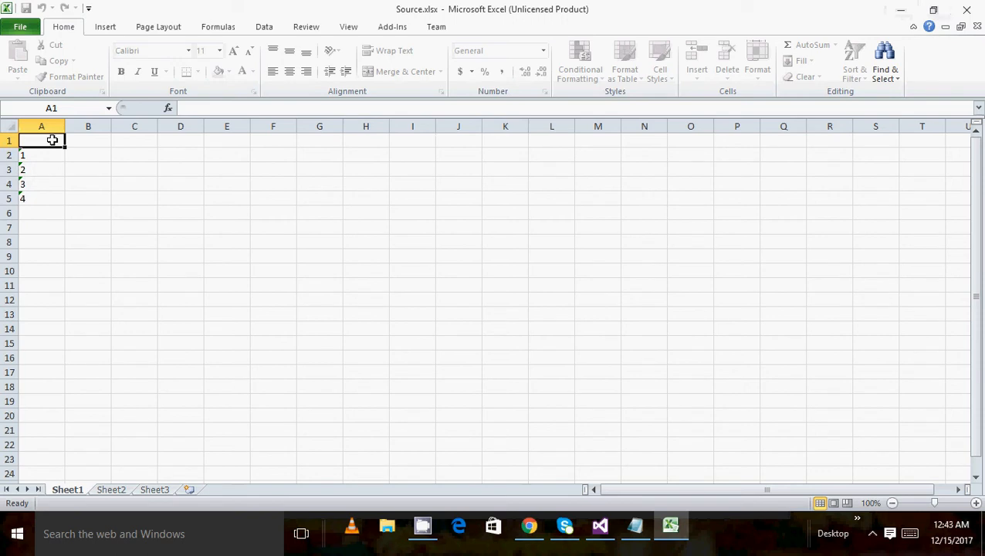
left_click(966, 9)
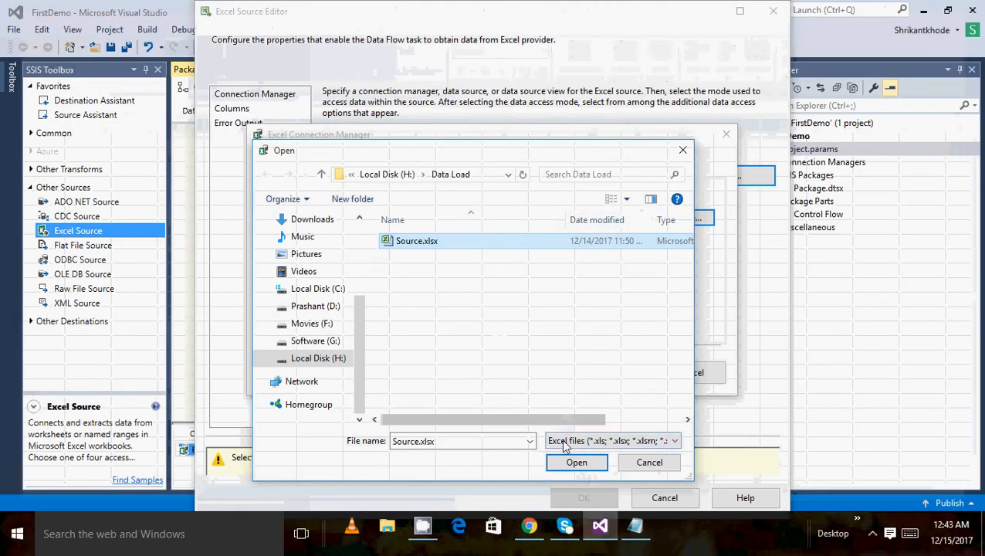
Use H:\Data Load\Source.xlsx as the file for the Excel connection manager and accept the connection settings
left_click(575, 463)
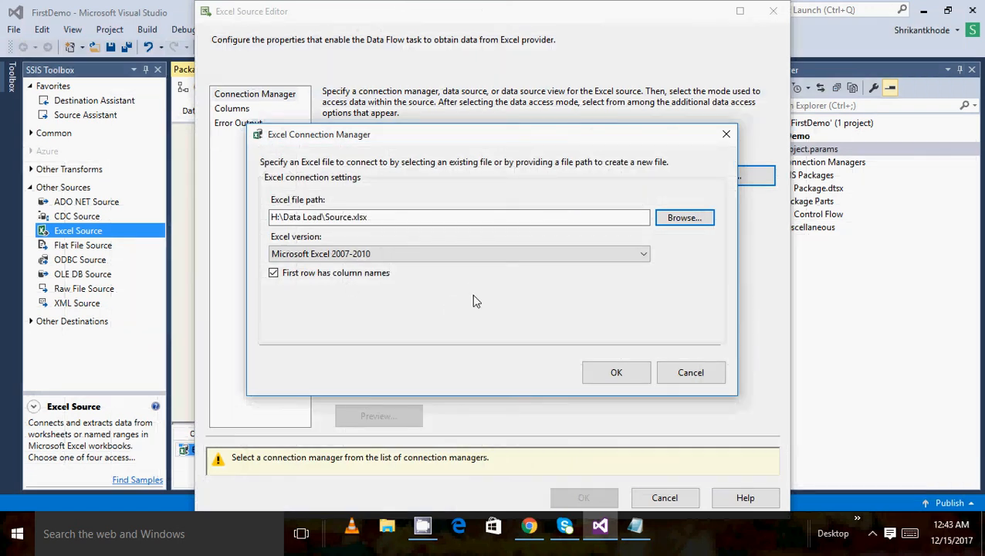
left_click(615, 373)
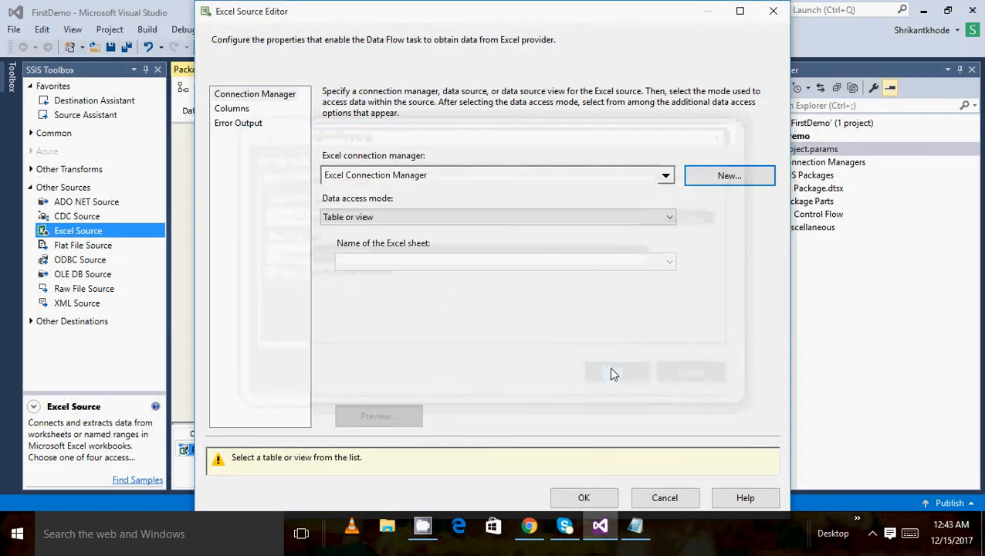
Choose Sheet1$ as the Excel sheet for the source and preview its rows
left_click(669, 262)
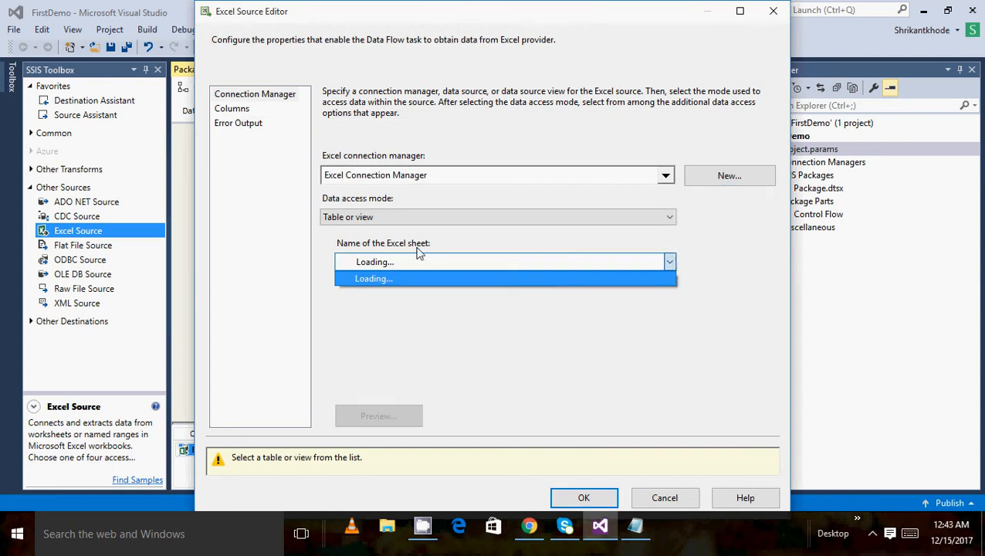
left_click(400, 278)
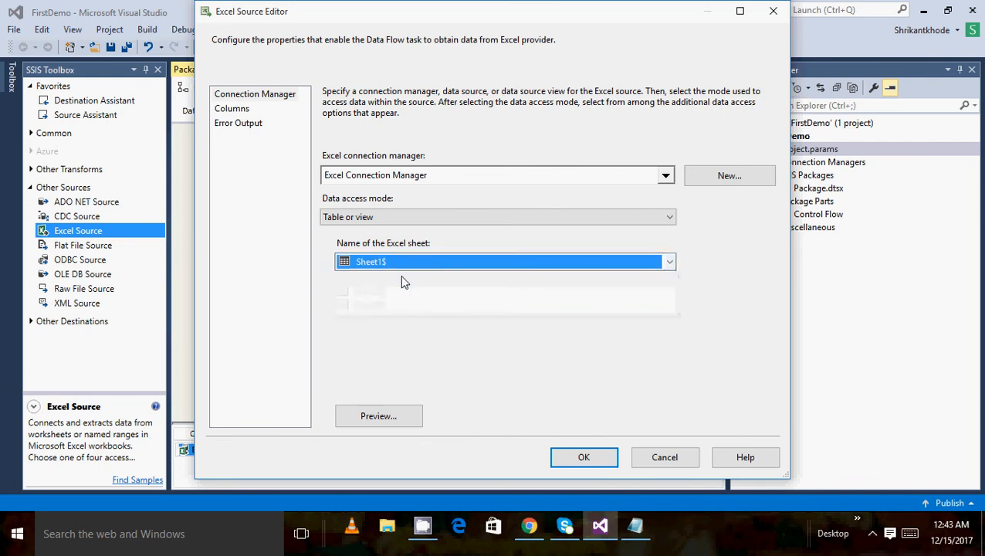
left_click(387, 416)
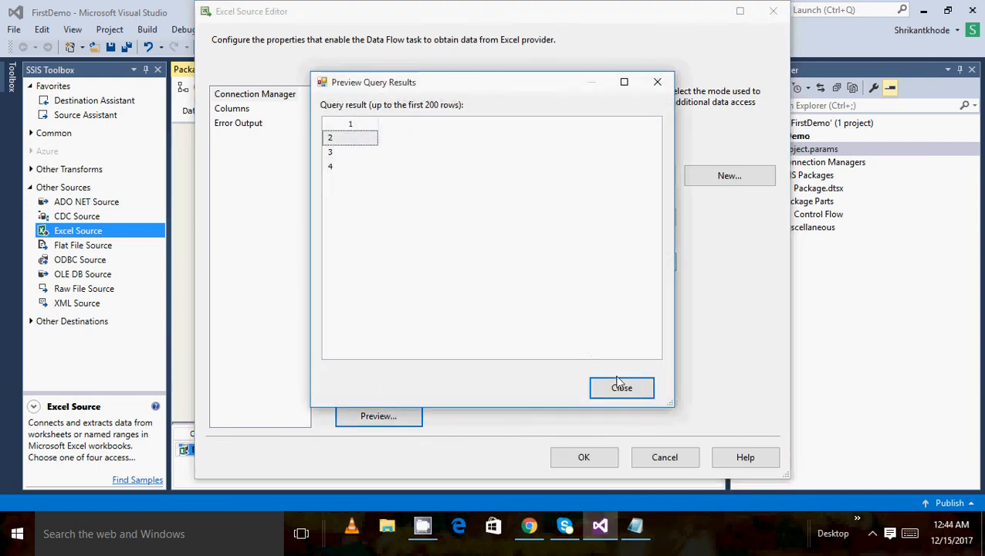
left_click(621, 388)
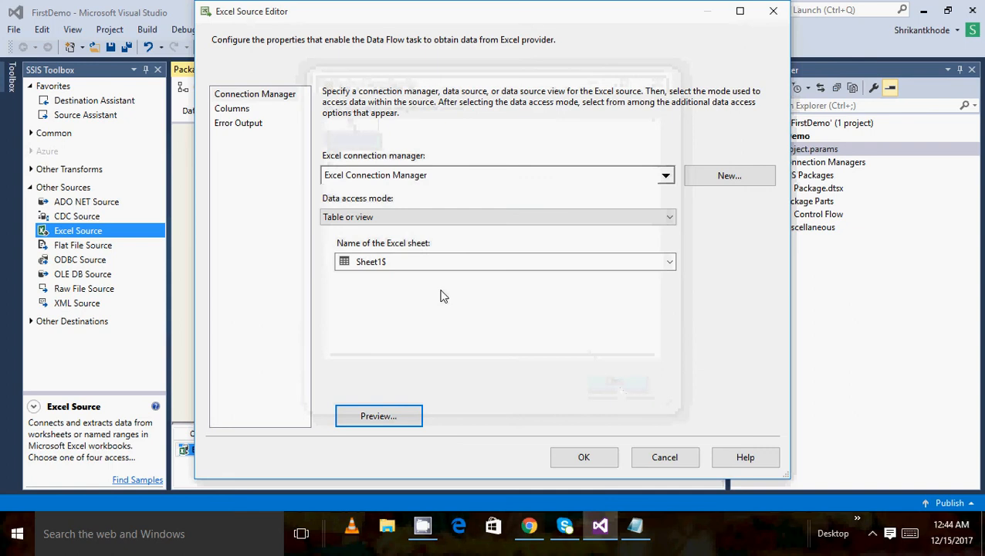
Reselect Excel Connection Manager for the Excel source and choose Sheet1$ as its sheet again
left_click(666, 177)
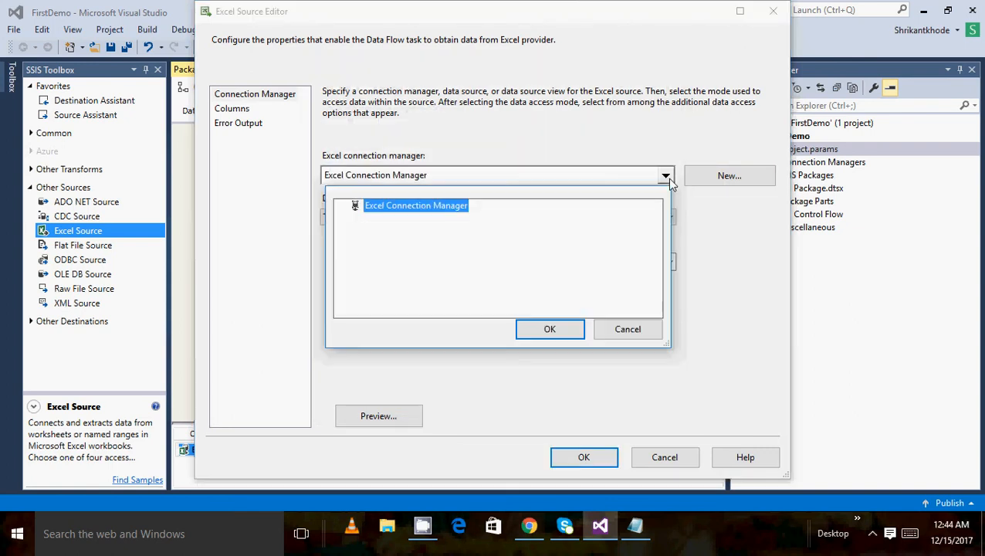
left_click(558, 335)
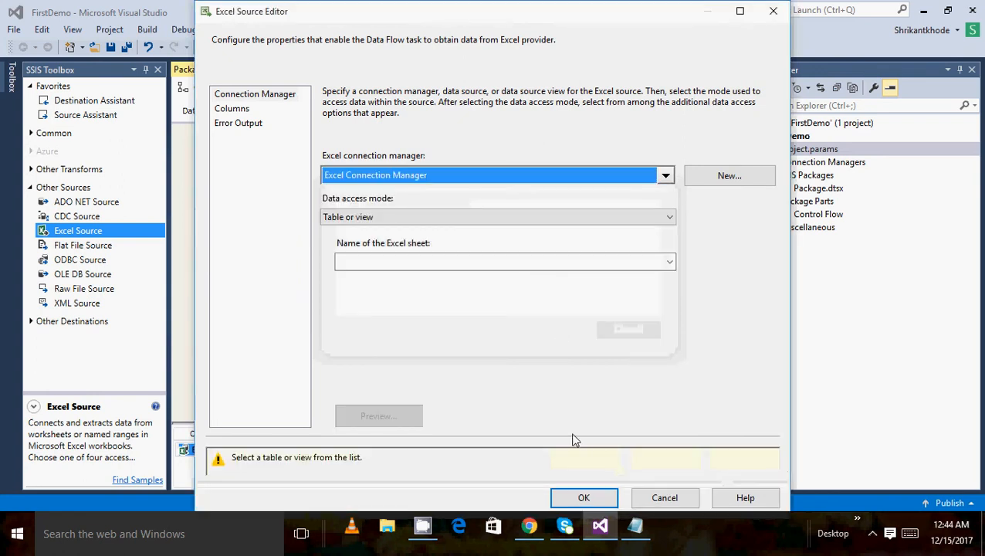
left_click(240, 110)
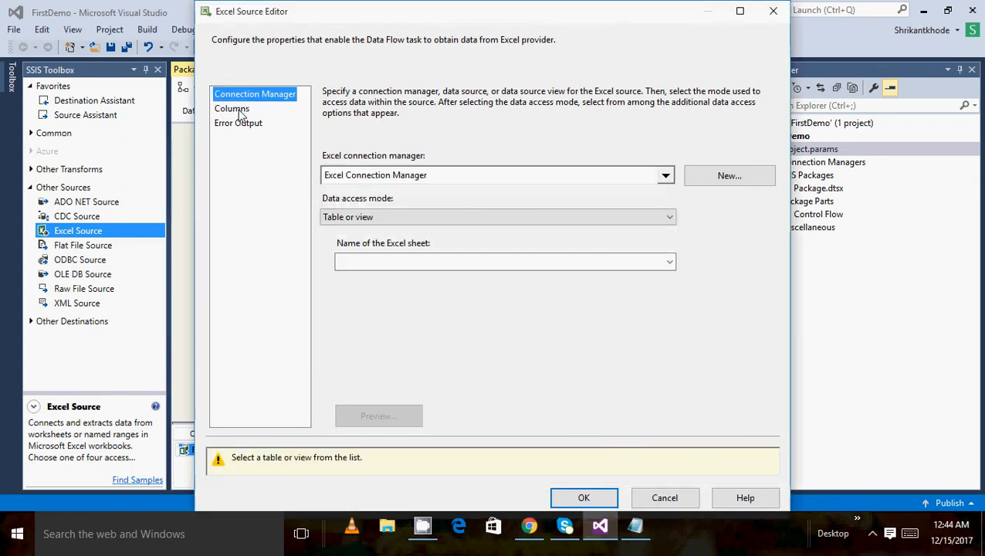
left_click(240, 111)
left_click(539, 262)
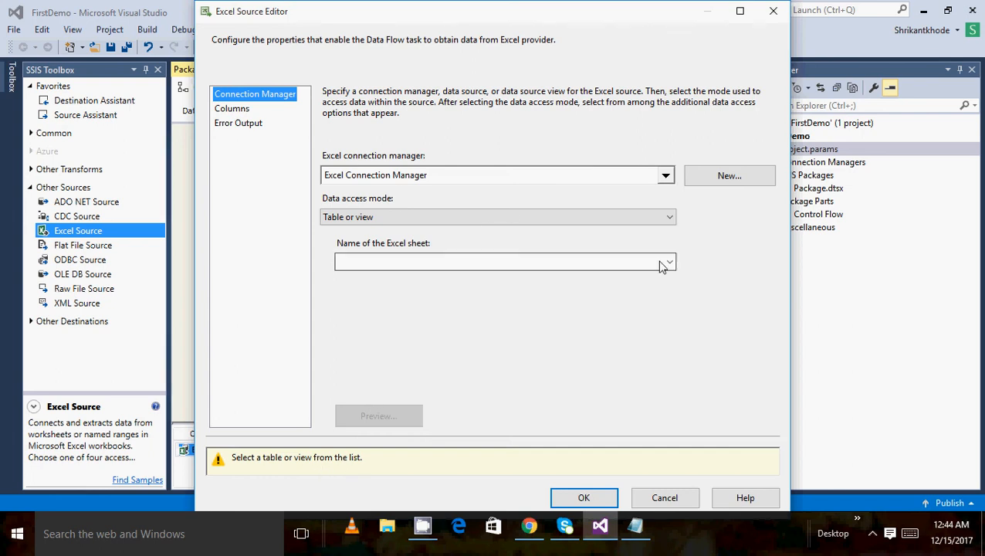
left_click(541, 284)
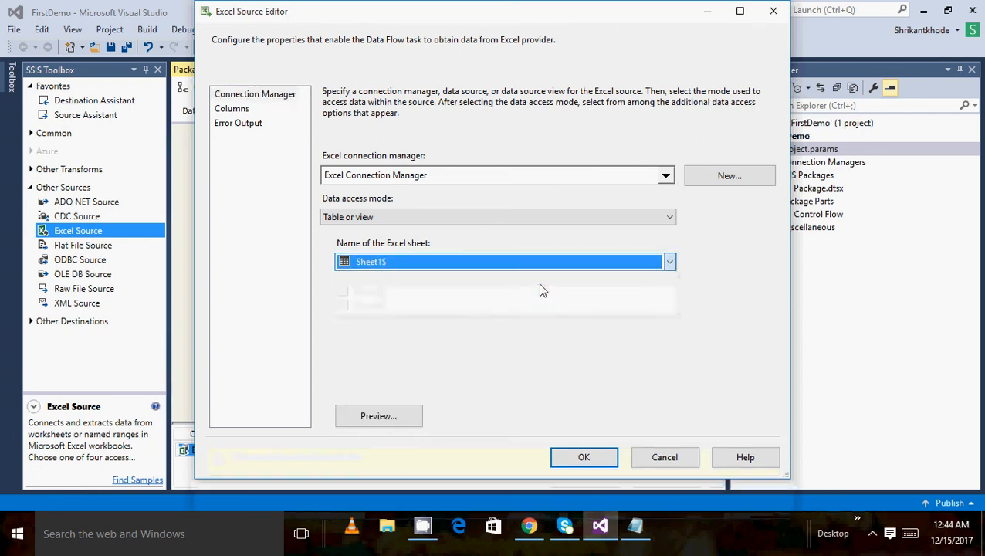
Rename the source's output column for external column 1 to Out_column and accept the Excel source settings
left_click(245, 112)
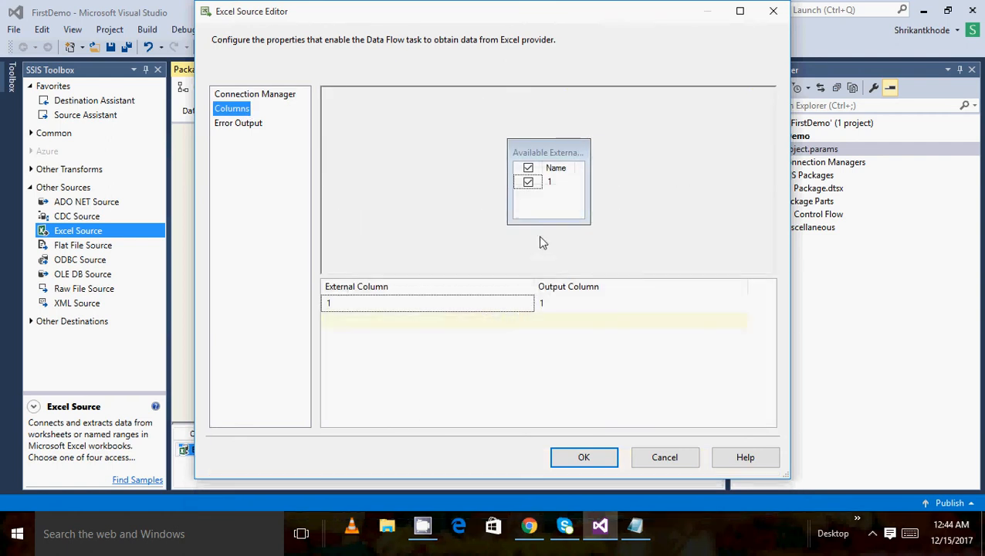
left_click(526, 305)
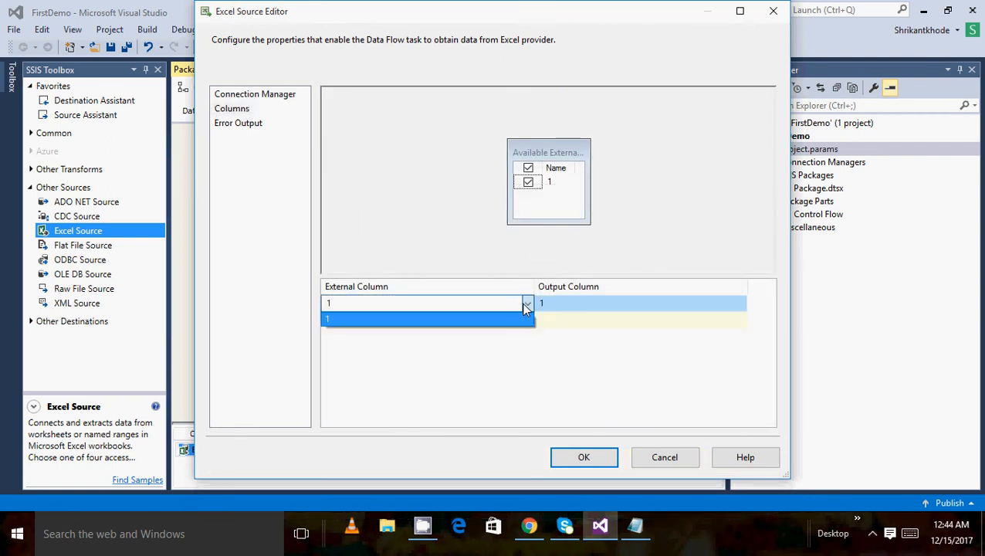
left_click(561, 308)
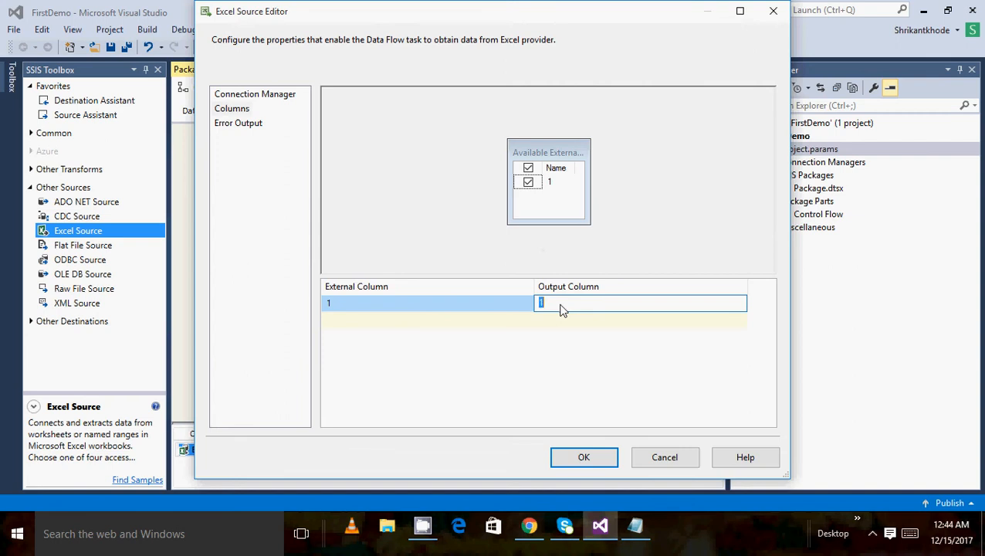
key("BackSpace")
left_click(538, 356)
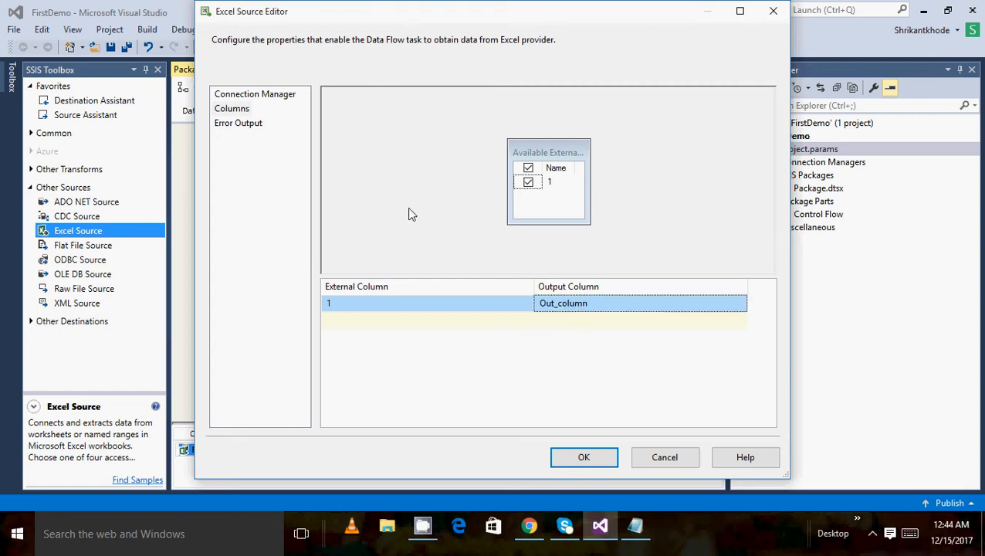
left_click(577, 458)
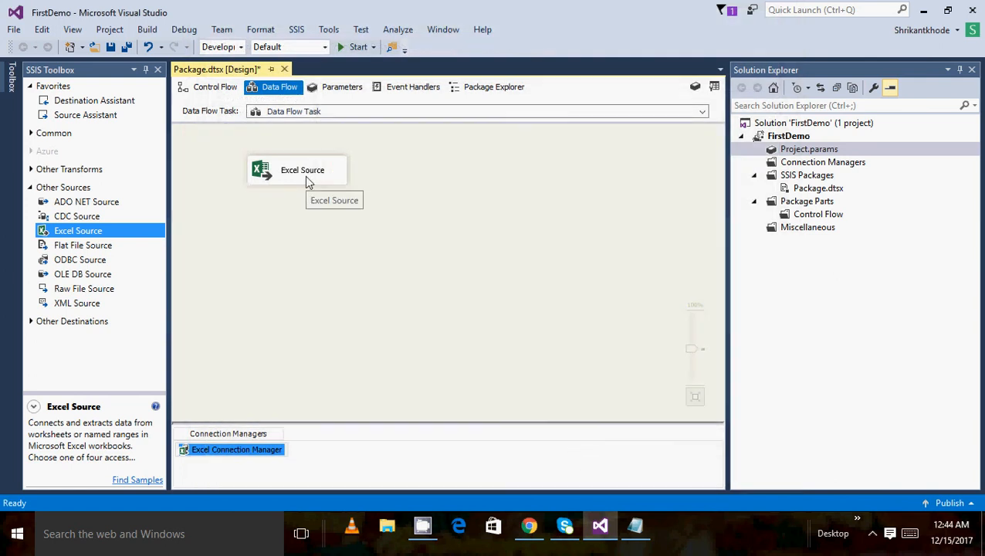
Add an Excel Destination from the other destinations to the data flow and place it below and to the right of Excel Source
left_click(31, 187)
left_click(31, 206)
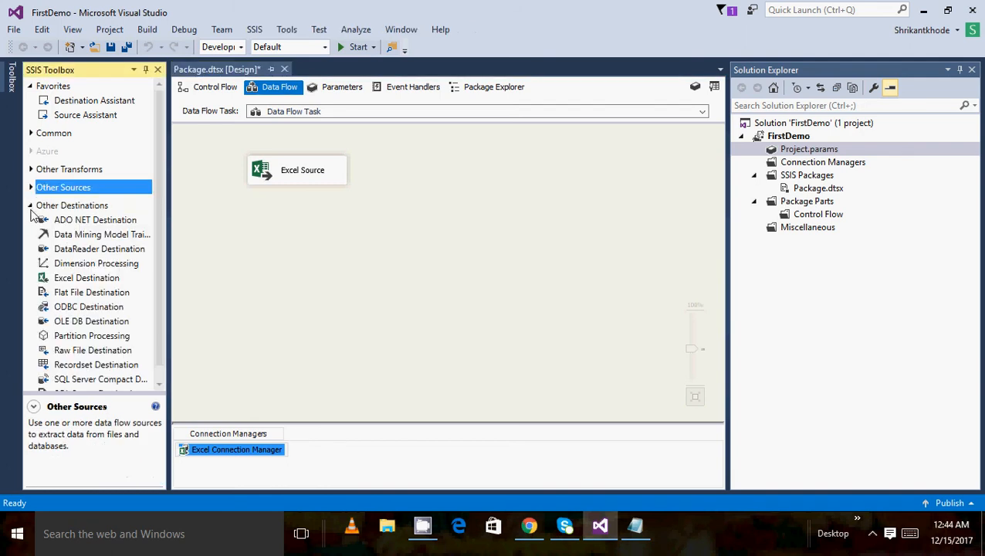
left_click(81, 279)
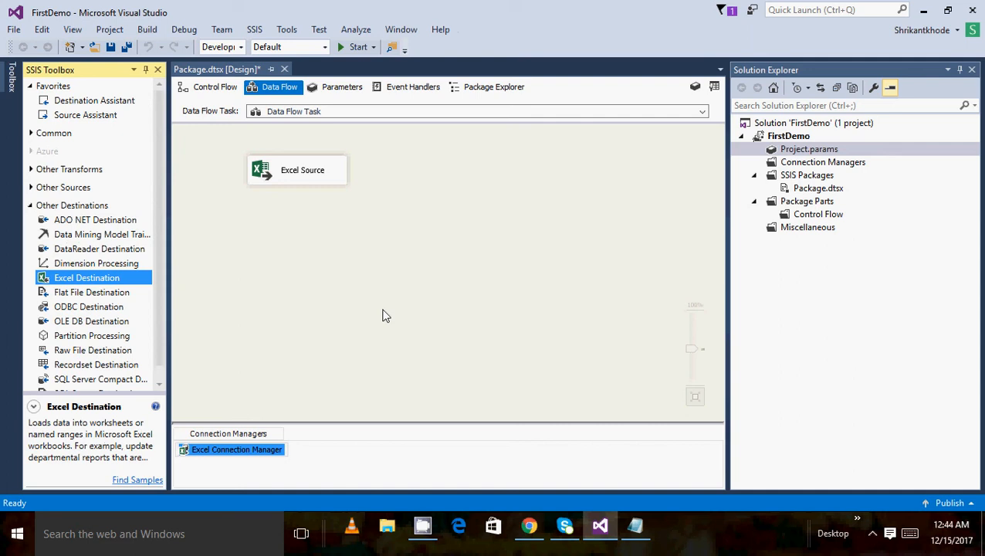
double_click(112, 279)
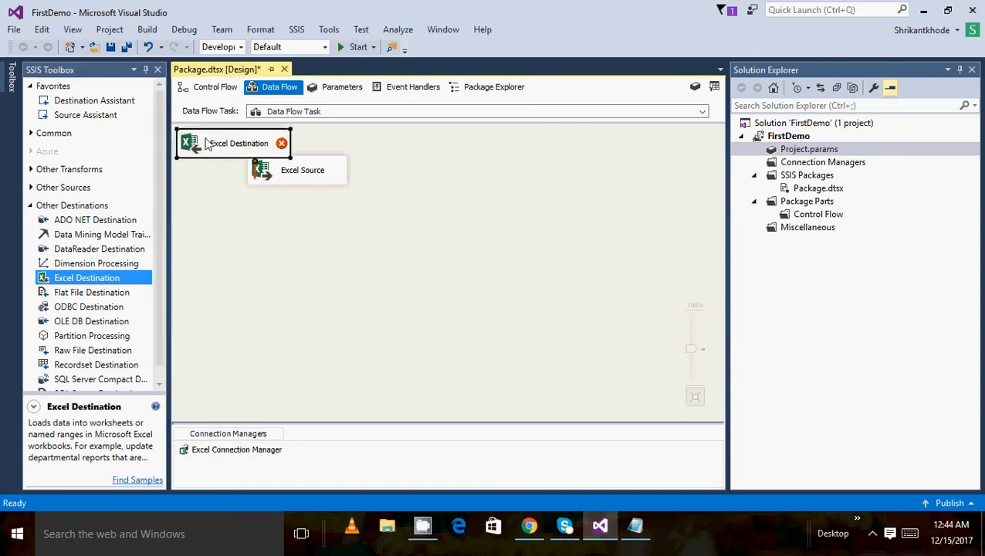
left_click_drag(218, 147, 395, 289)
left_click(376, 256)
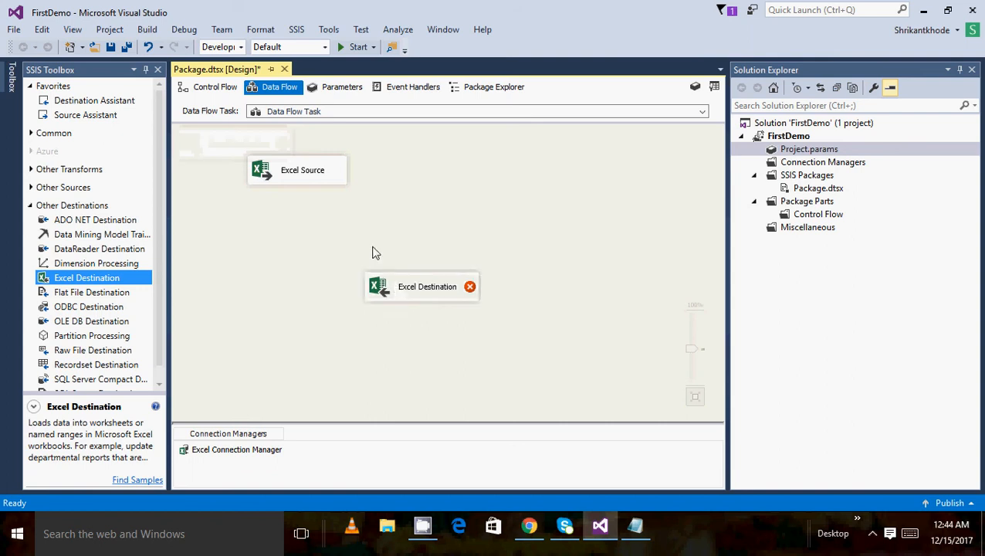
Connect the output of Excel Source to Excel Destination and check the destination's error indicator
left_click(322, 184)
left_click_drag(304, 200, 428, 296)
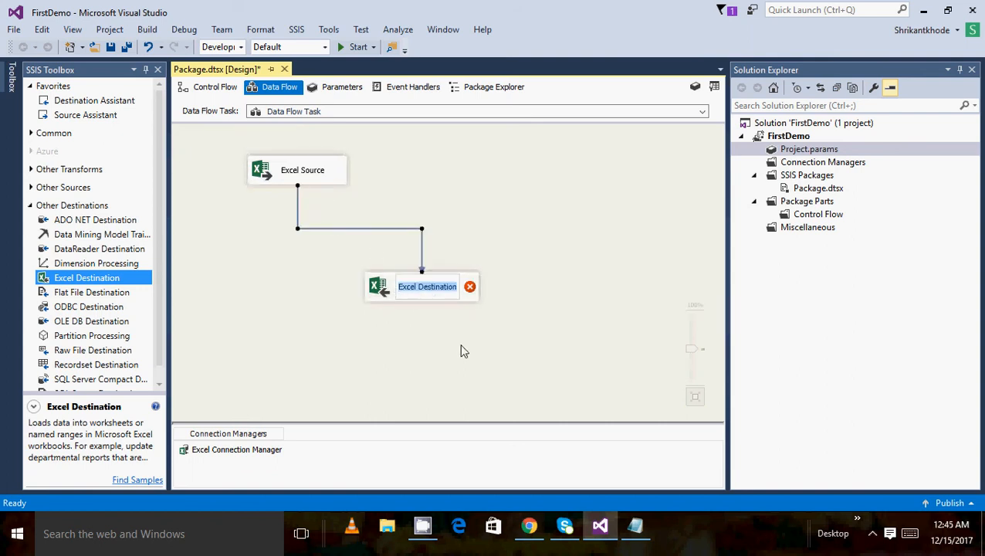
mouse_move(470, 290)
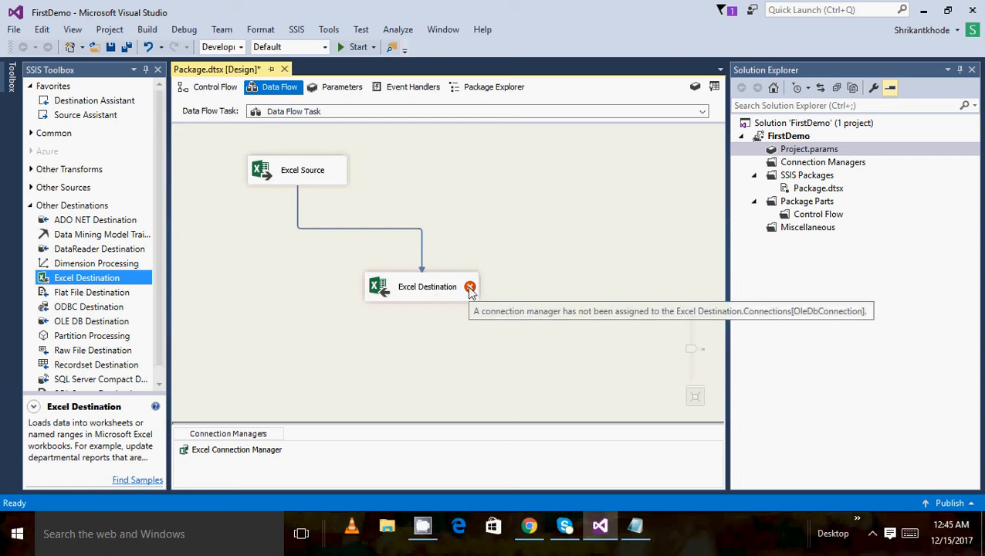
Start a new connection for Excel Destination and create a workbook named destination.xlsx in the Data Load folder while browsing for its file
double_click(418, 300)
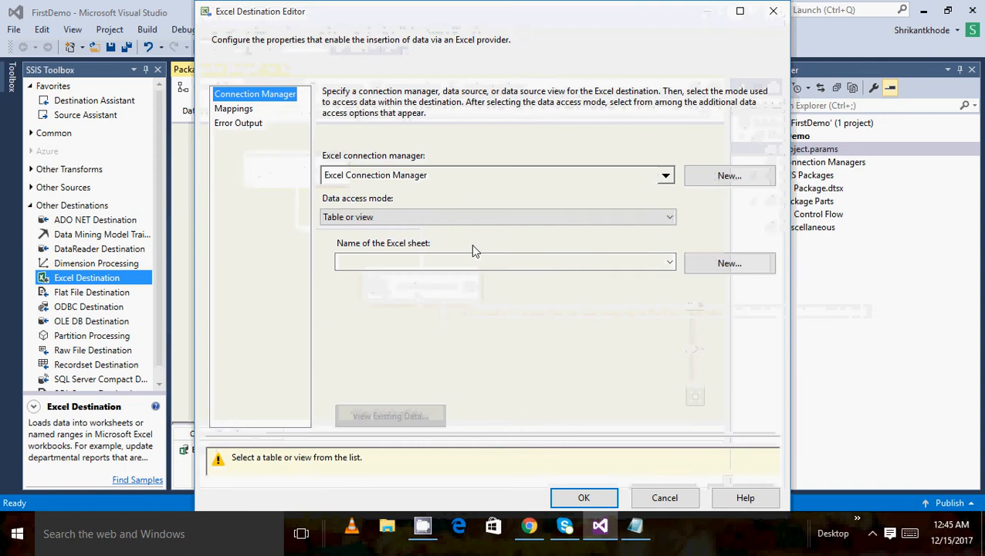
left_click(726, 183)
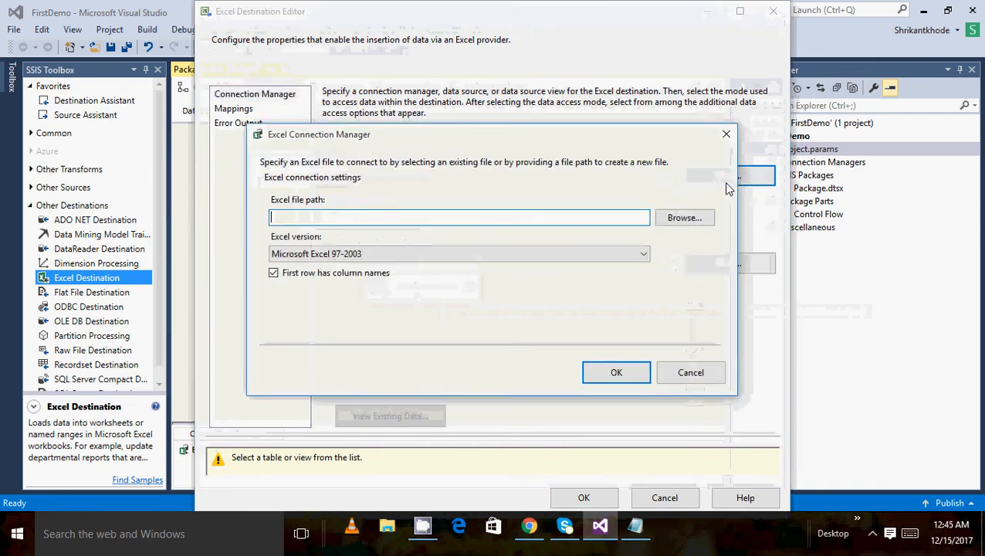
left_click(676, 220)
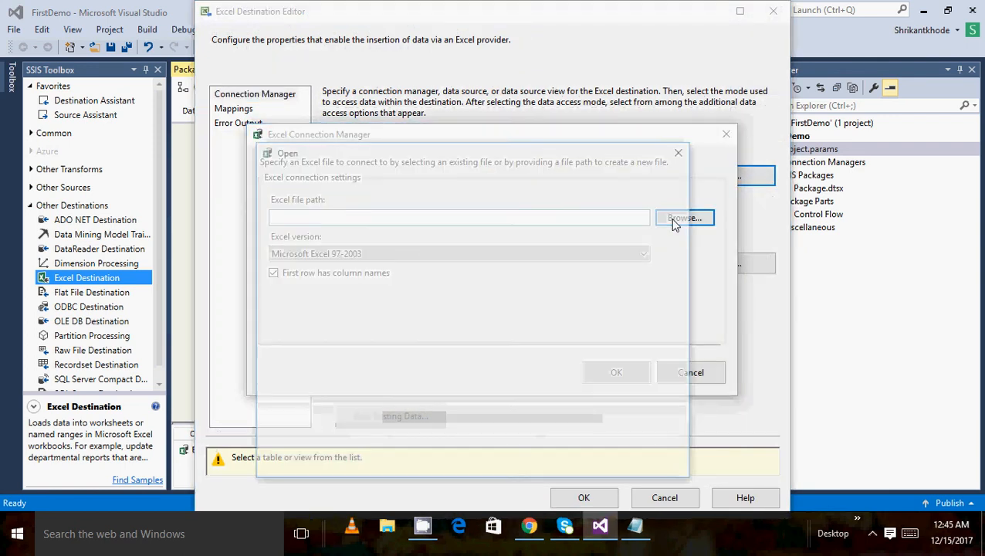
right_click(481, 318)
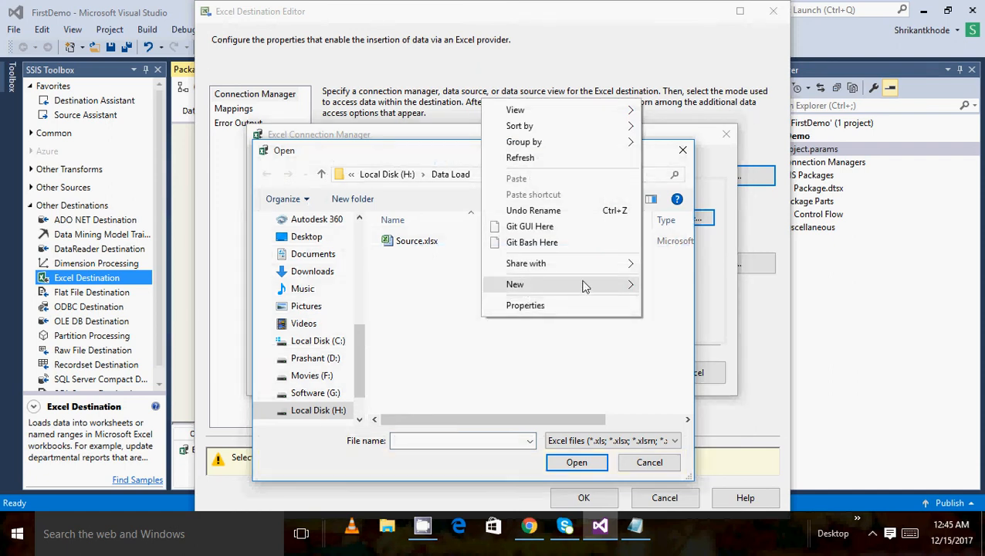
mouse_move(639, 281)
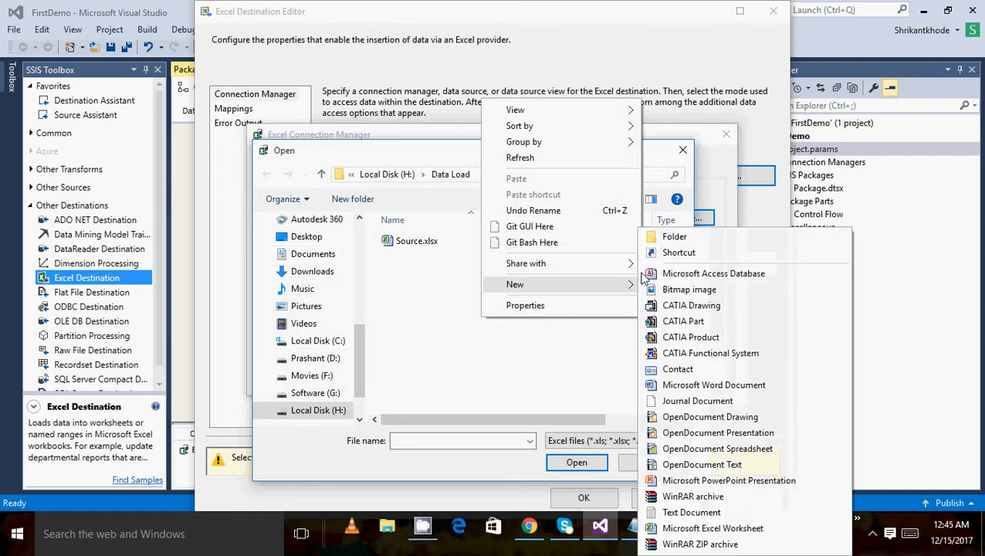
left_click(686, 529)
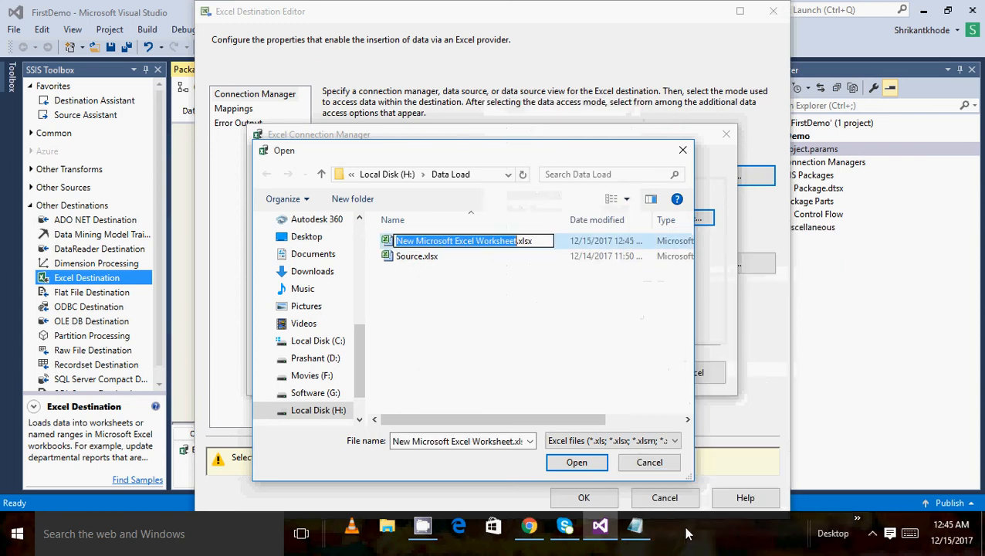
type("desti")
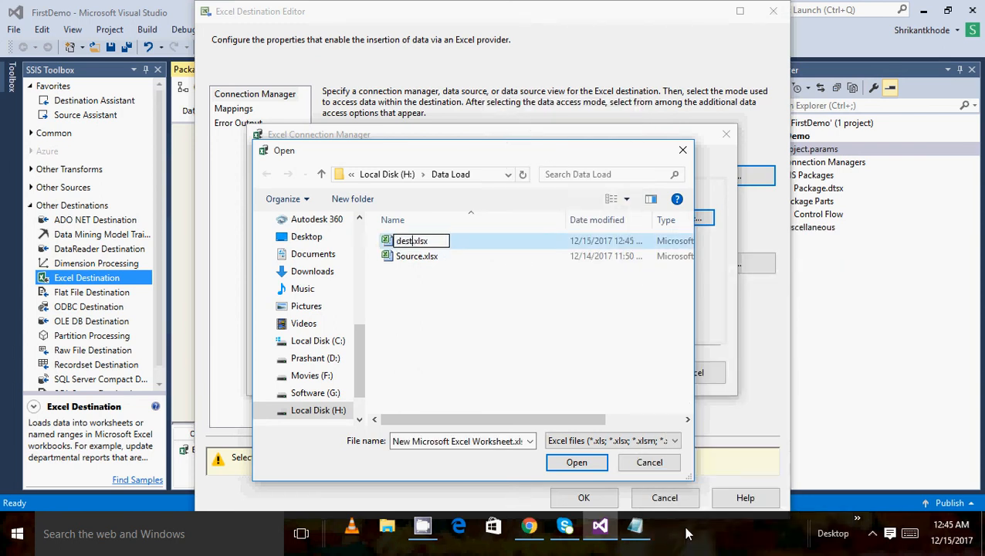
type("nation")
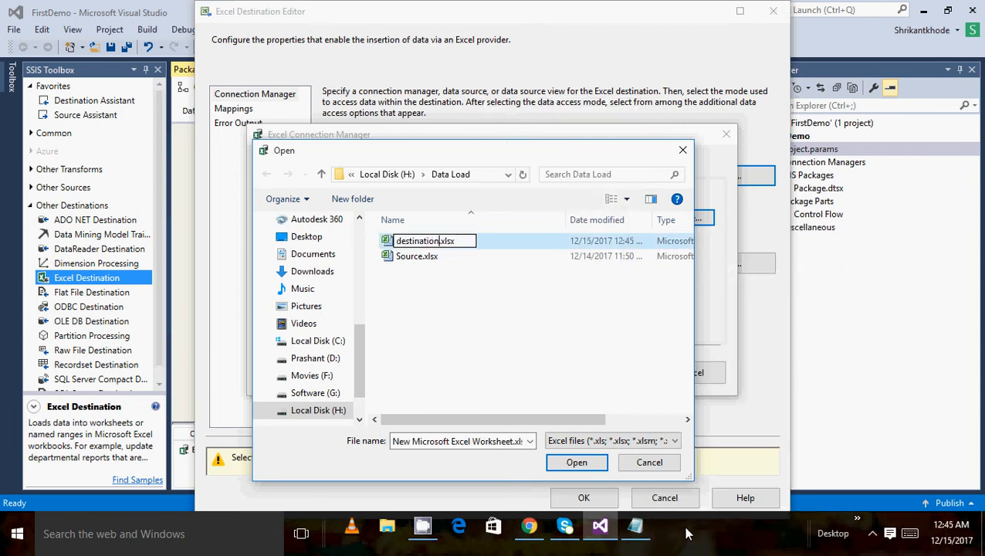
left_click(498, 330)
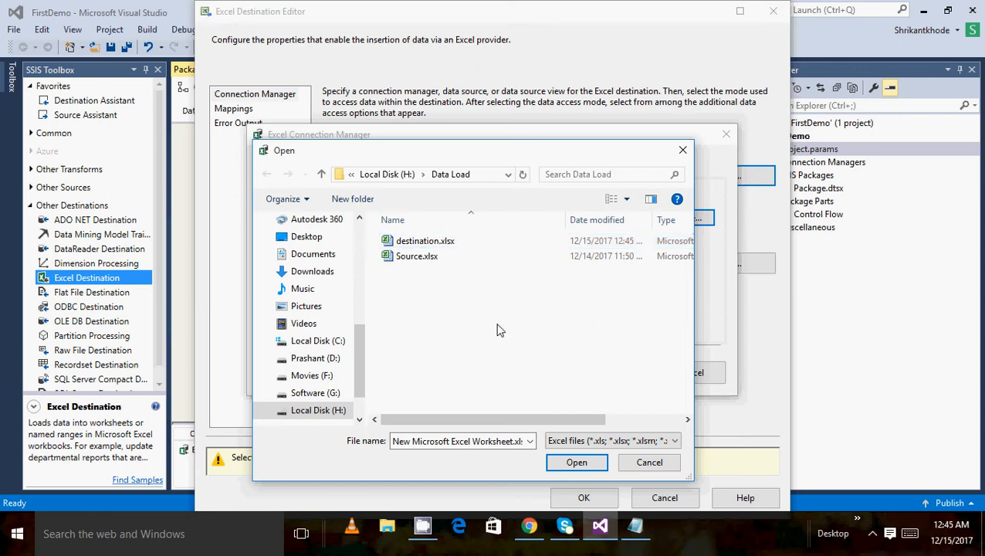
Open destination.xlsx in Excel, dismiss the activation wizard, look at the sheet and close the workbook
left_click(432, 244)
right_click(432, 244)
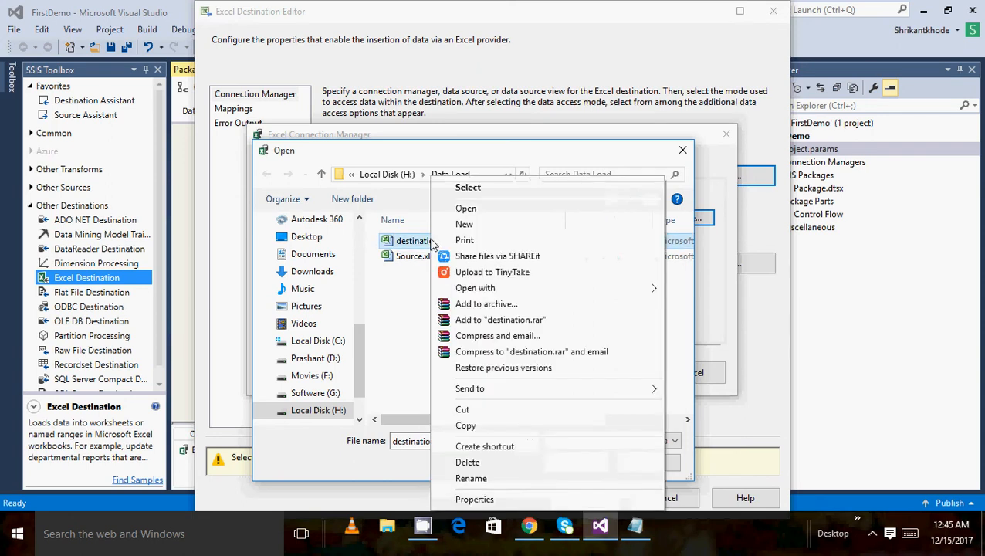
left_click(472, 210)
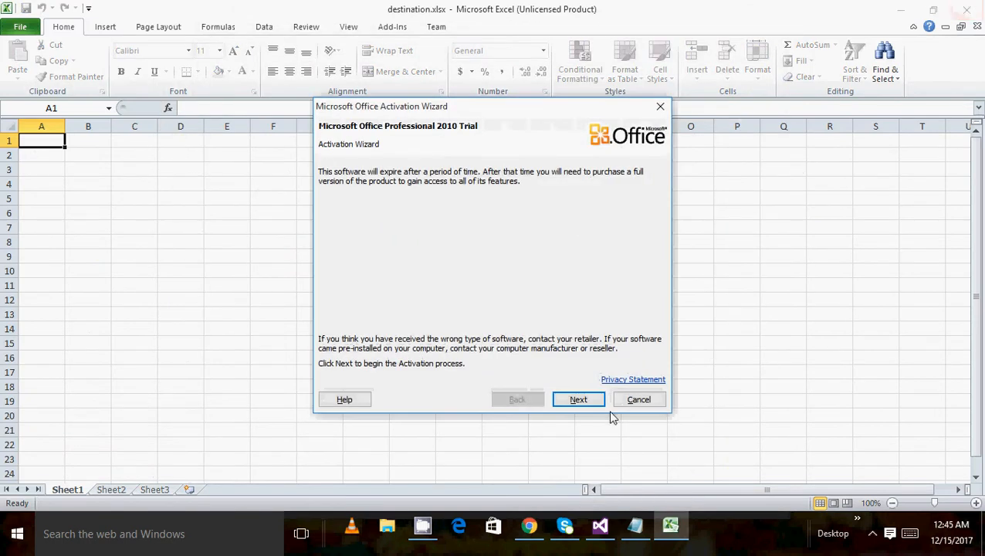
left_click(633, 401)
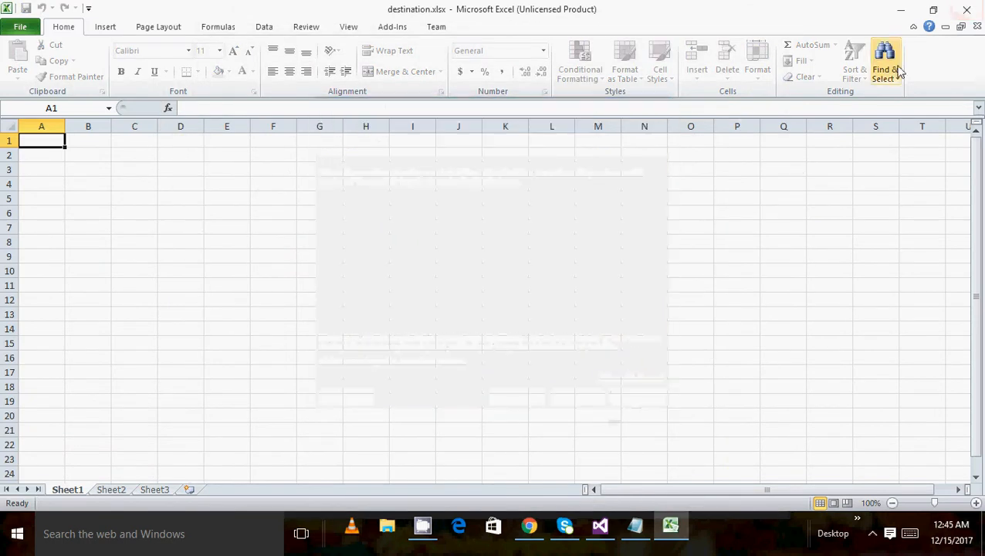
left_click(967, 9)
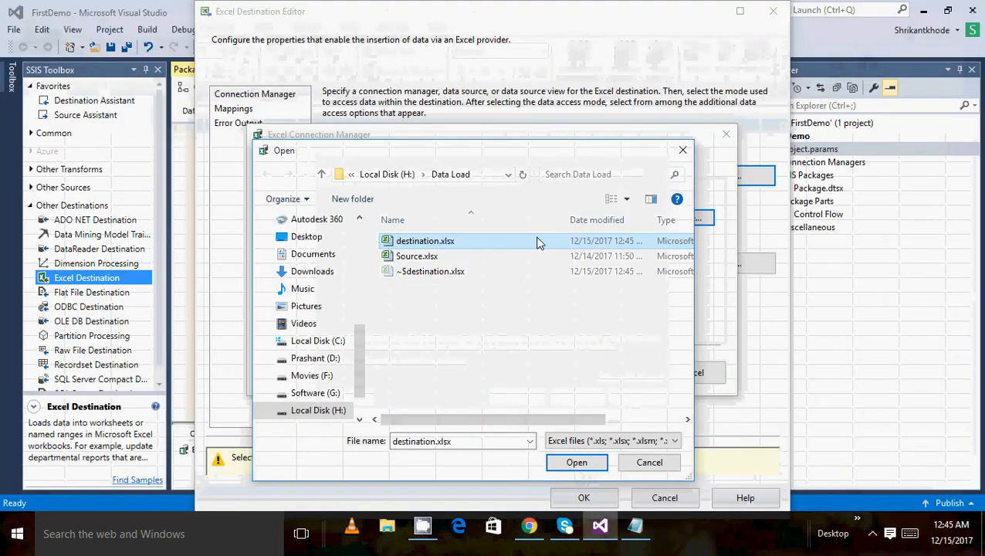
Use H:\Data Load\destination.xlsx as the file for the destination's Excel connection manager and accept the connection settings
left_click(436, 246)
left_click(564, 465)
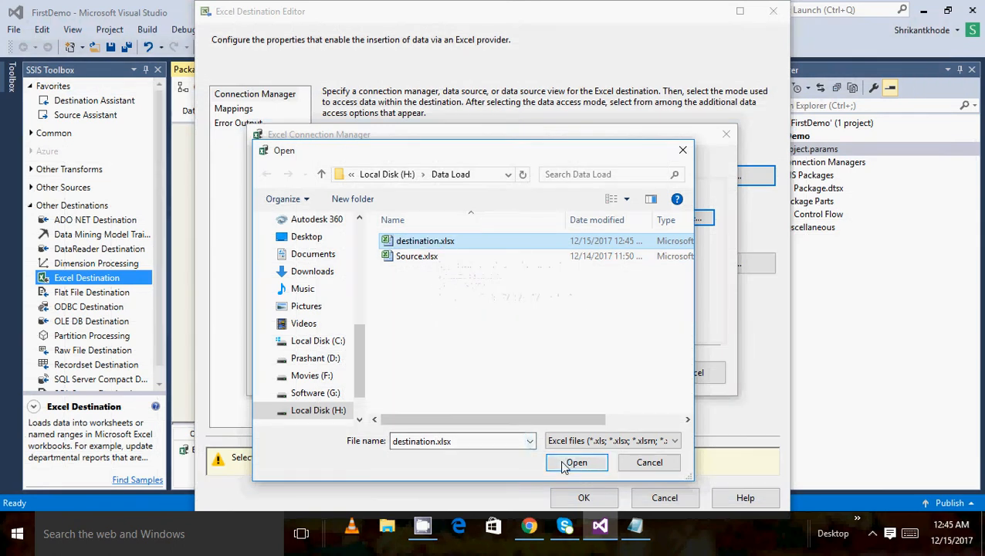
left_click(565, 466)
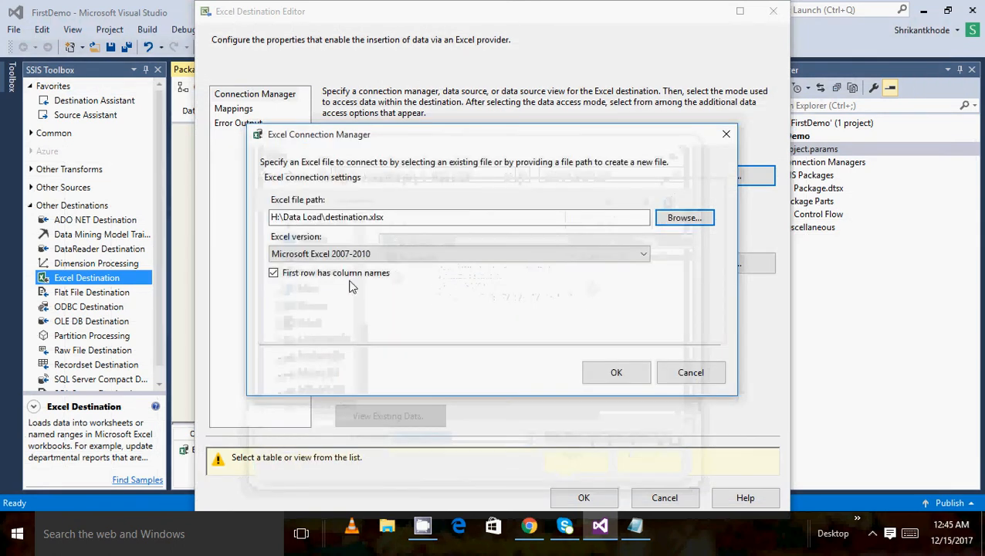
left_click(617, 373)
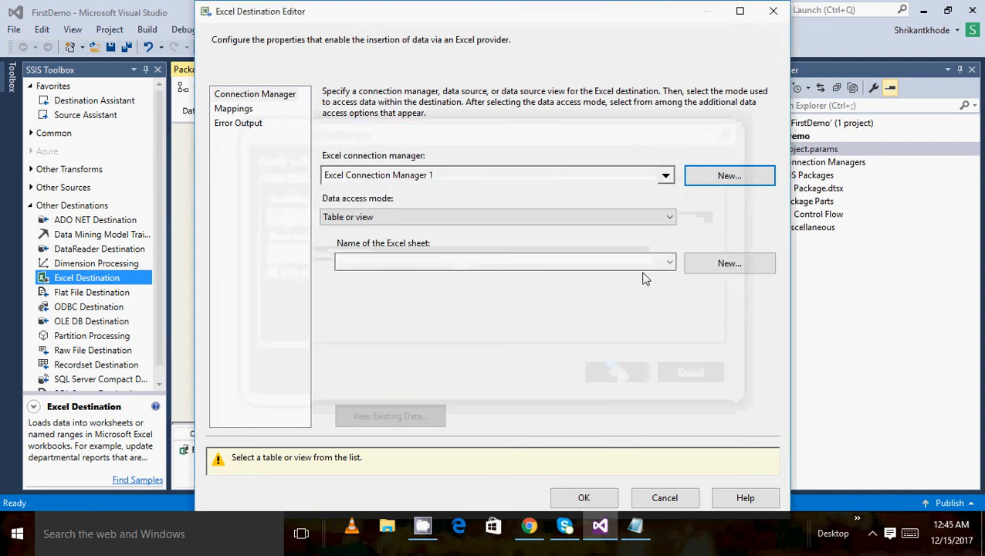
Select Sheet1$ as the destination's Excel sheet and map input column Out_column to destination column F1
left_click(670, 262)
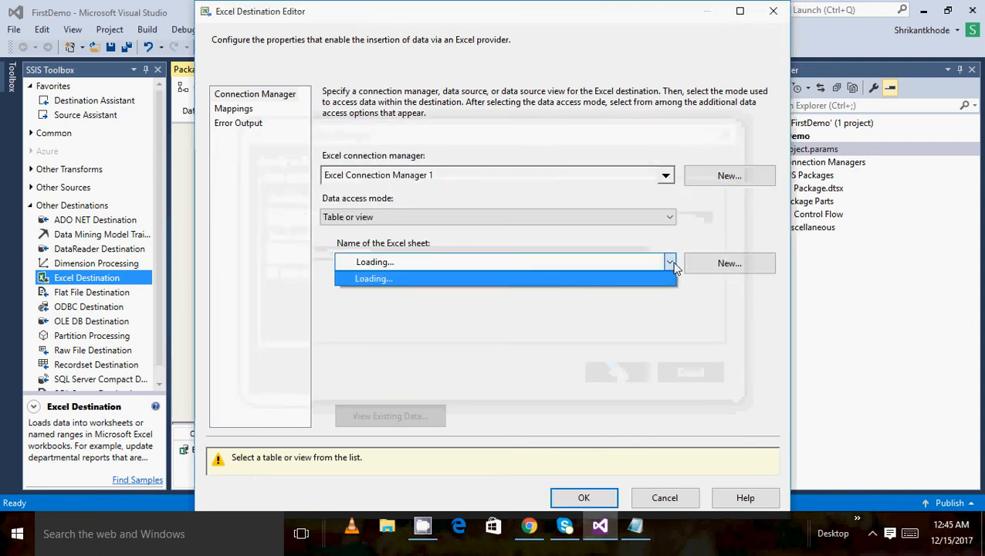
left_click(502, 280)
left_click(243, 109)
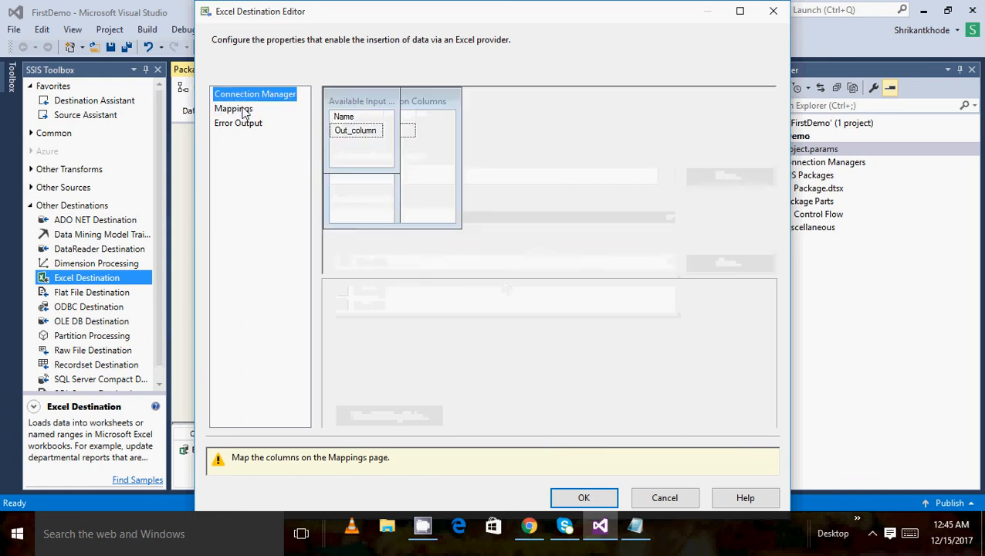
left_click(423, 307)
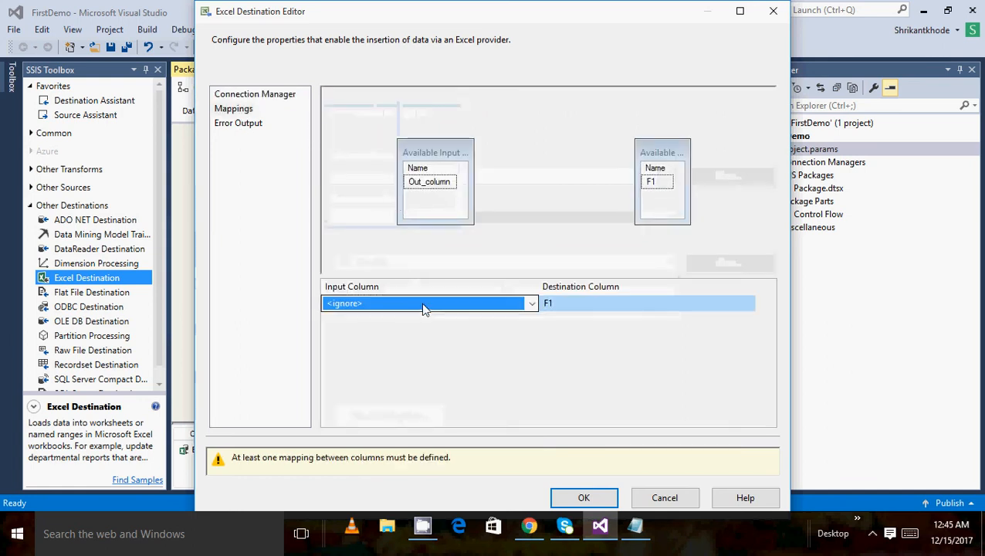
left_click(421, 304)
left_click(422, 332)
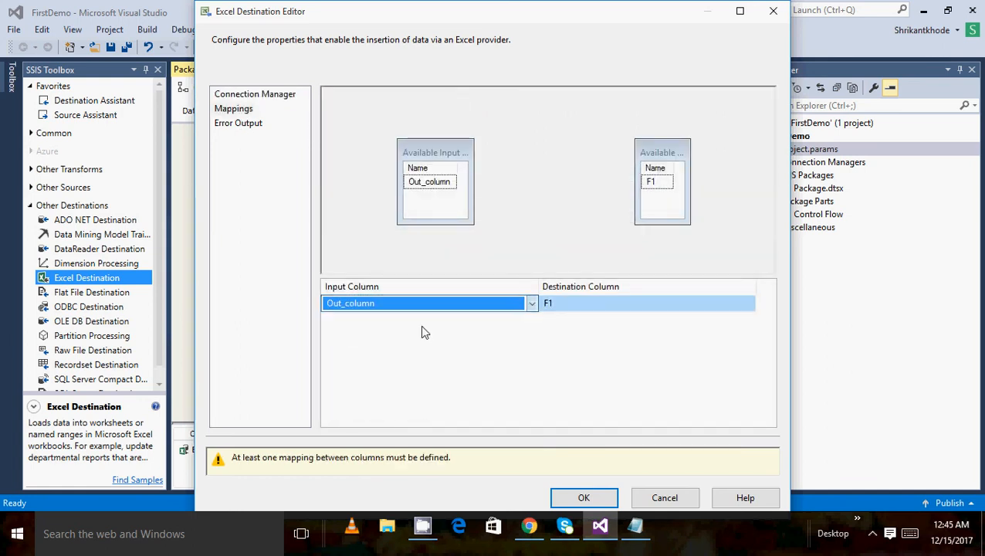
left_click(584, 306)
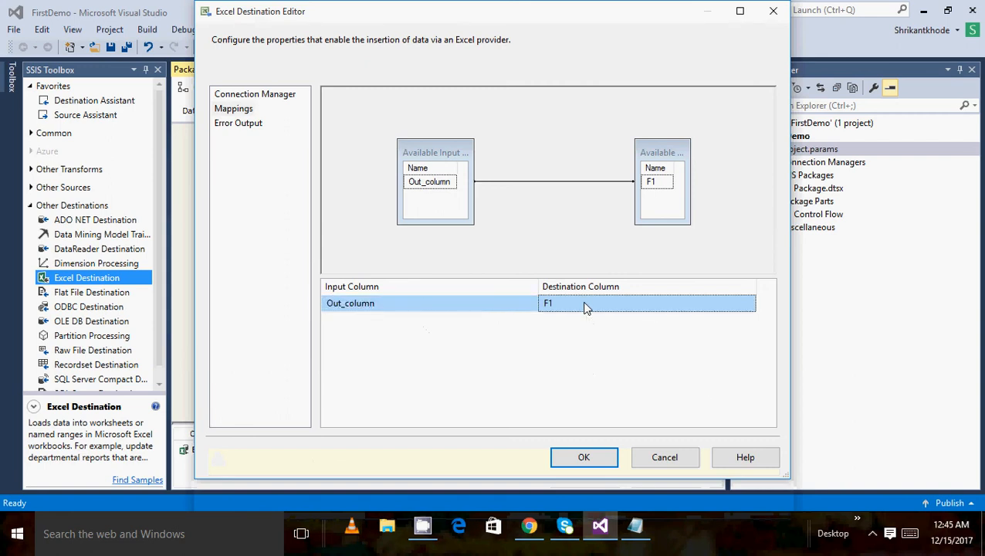
left_click(519, 304)
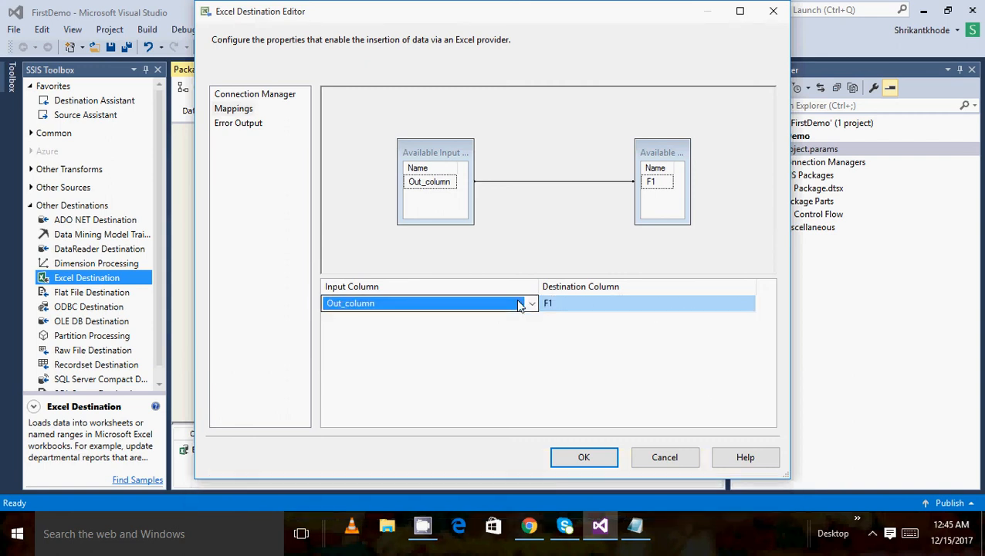
left_click(571, 306)
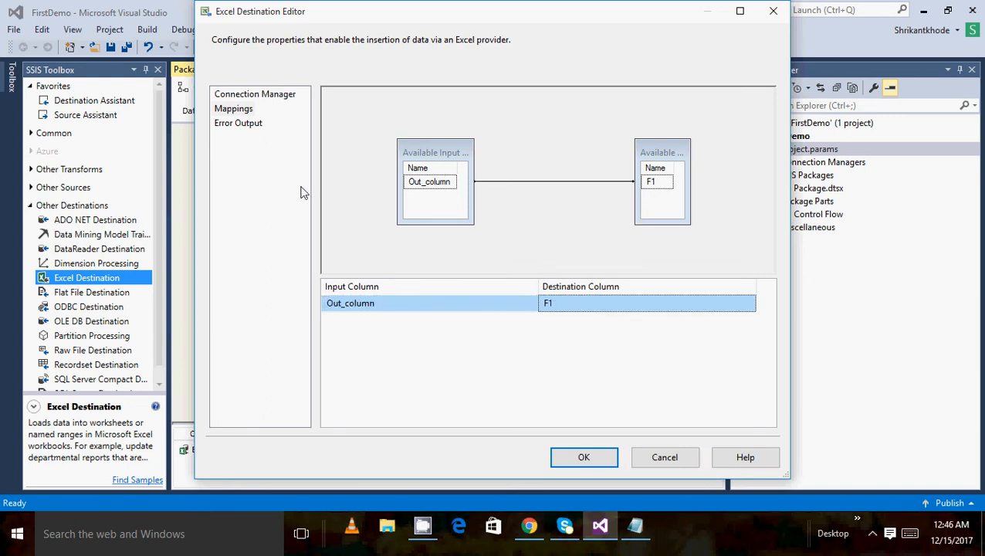
Check the destination's error output settings and its column mapping, and accept the Excel Destination settings
left_click(255, 125)
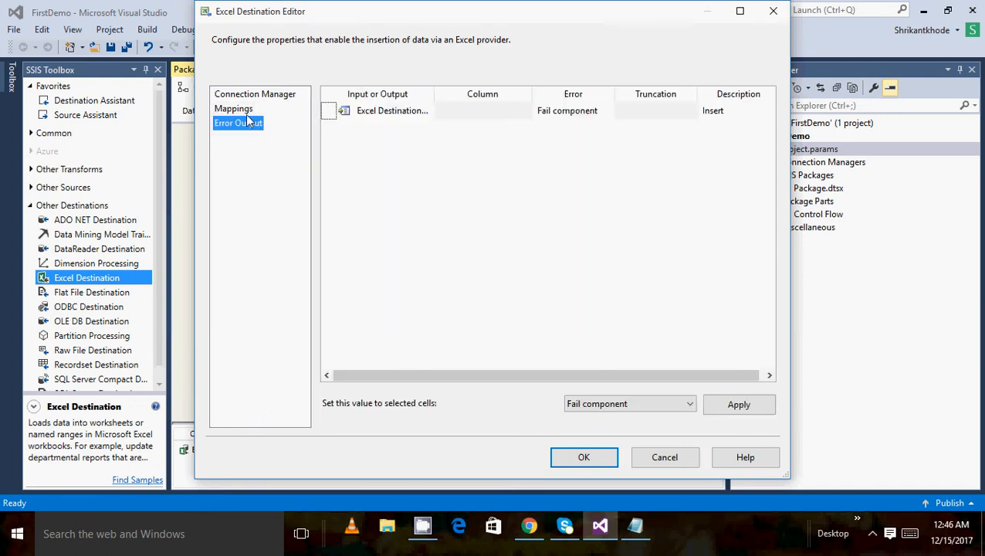
left_click(244, 109)
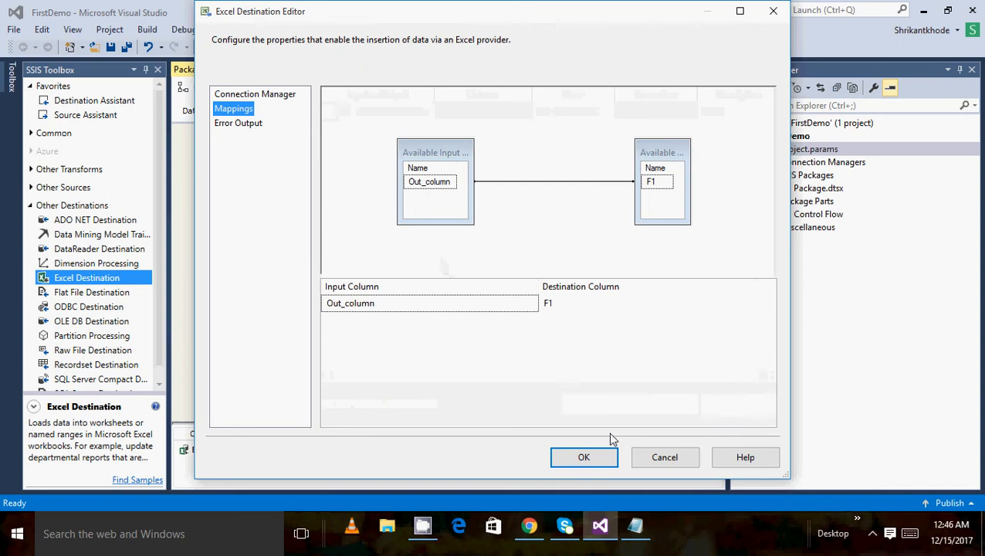
left_click(582, 457)
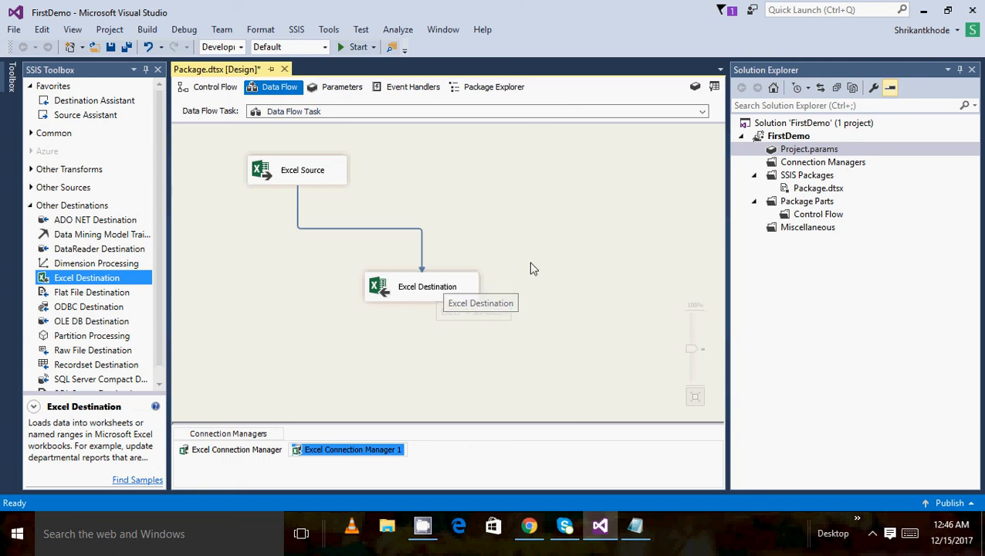
Examine the connected Excel Source and Excel Destination, and look through the Other Transforms and Common groups of available components
left_click(323, 185)
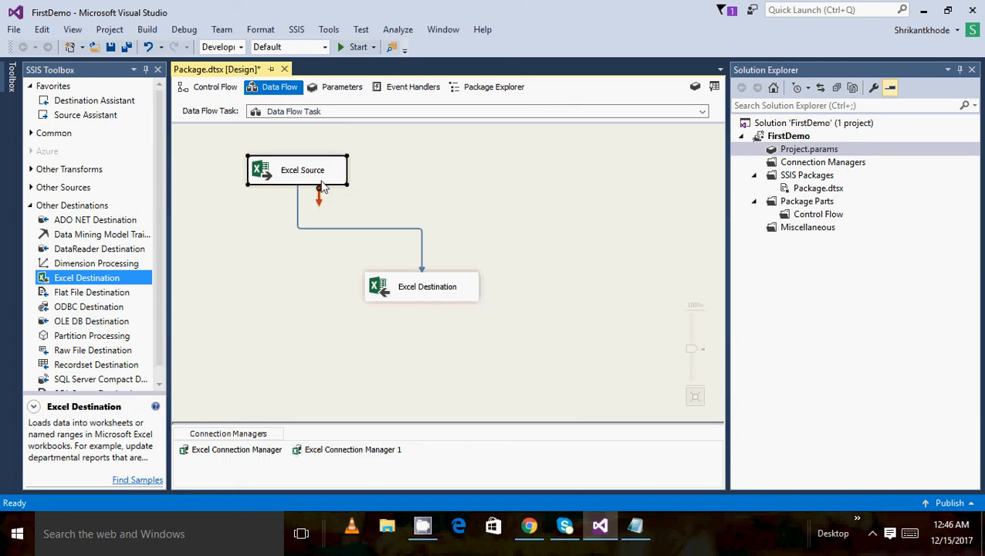
left_click(422, 285)
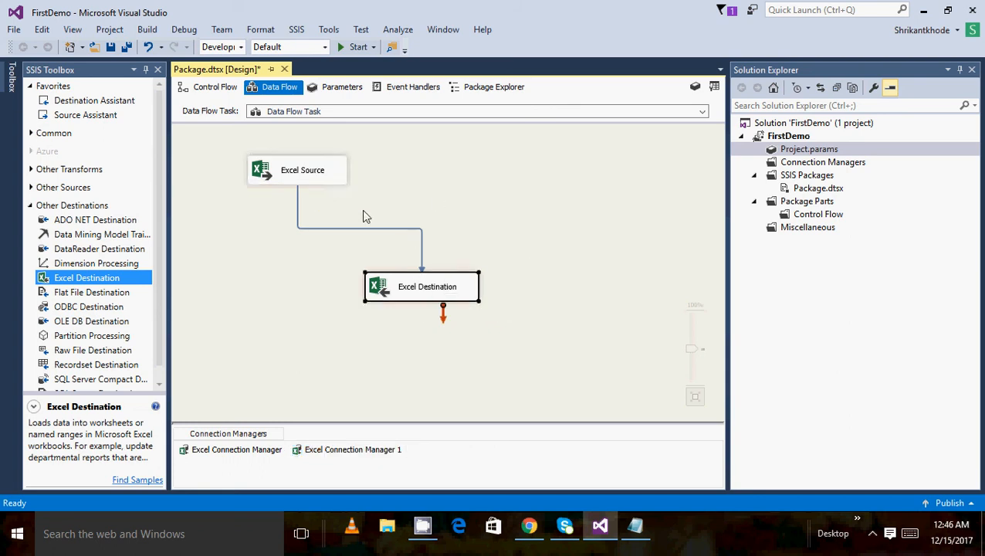
left_click(31, 206)
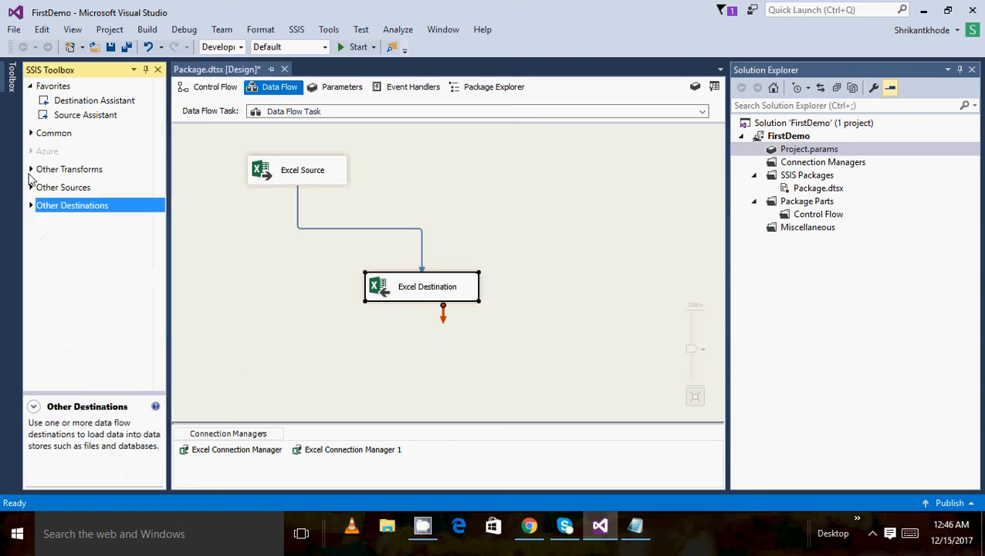
left_click(32, 170)
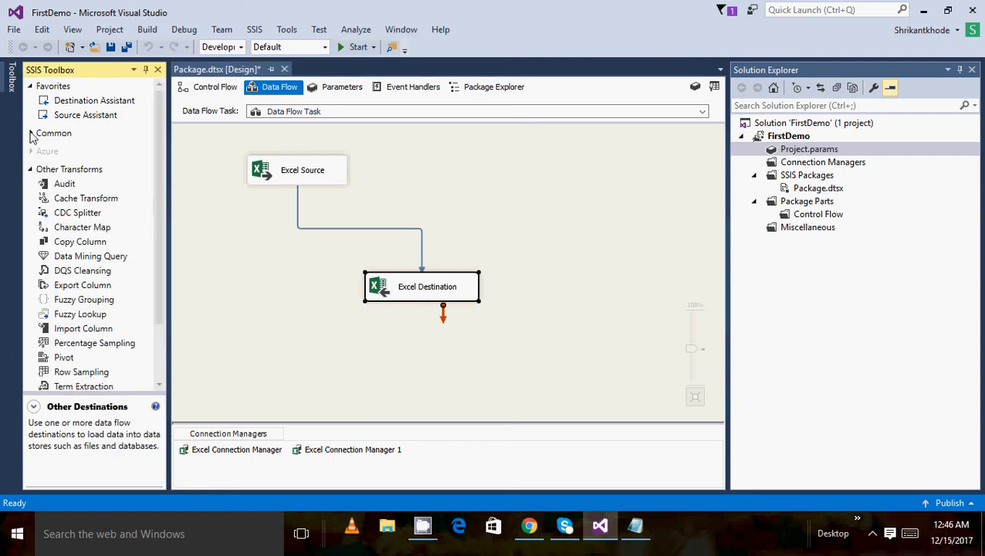
left_click(31, 133)
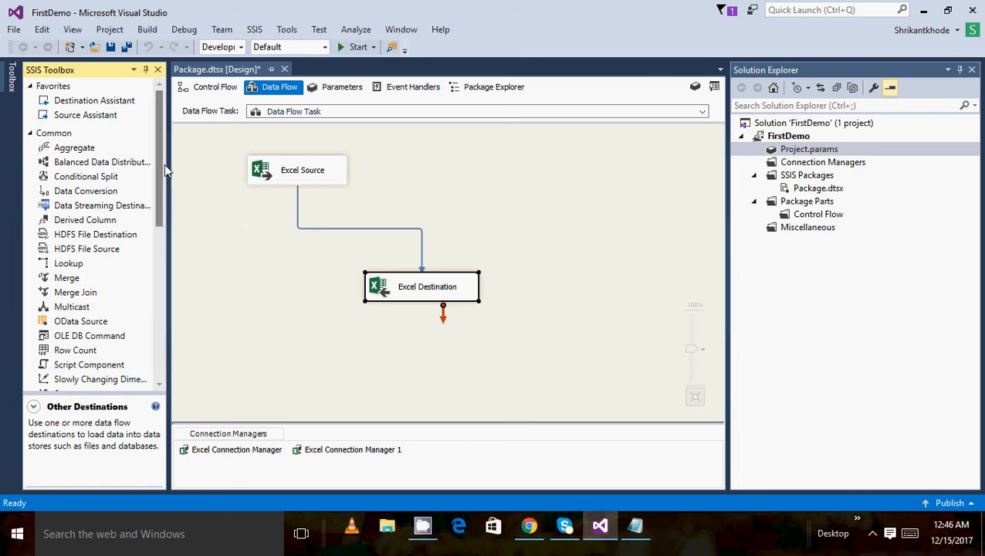
left_click(32, 134)
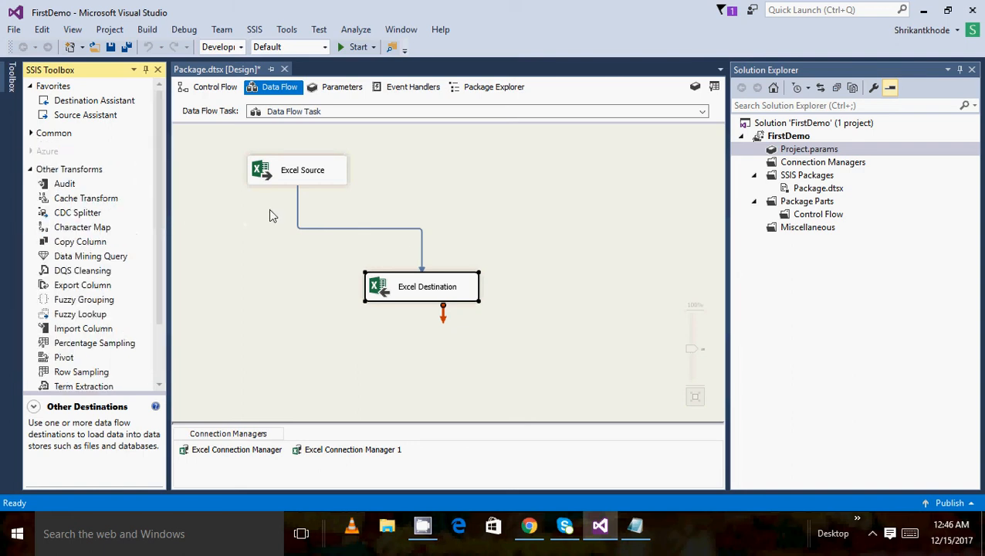
left_click(500, 268)
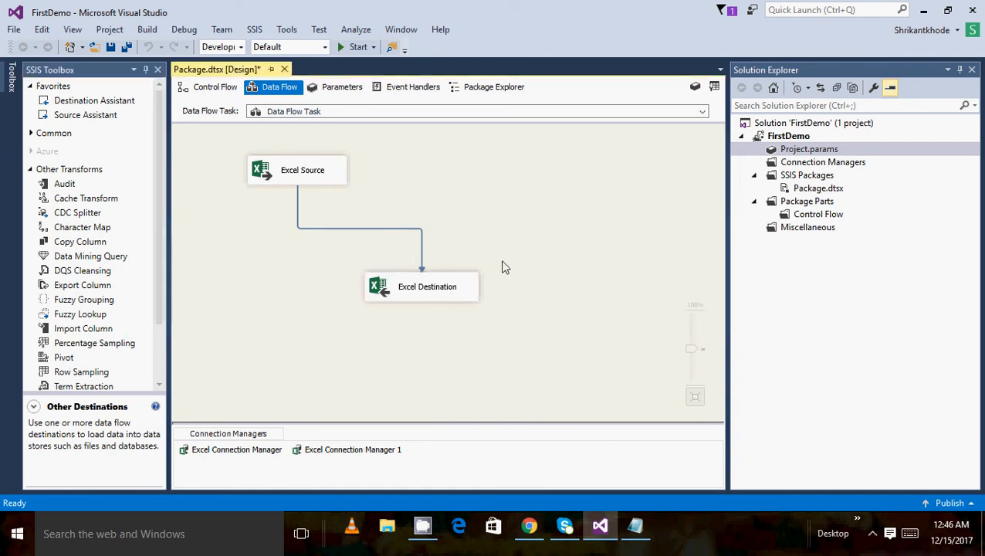
Check the Excel Source and Excel Destination components once more and run the package
left_click(327, 184)
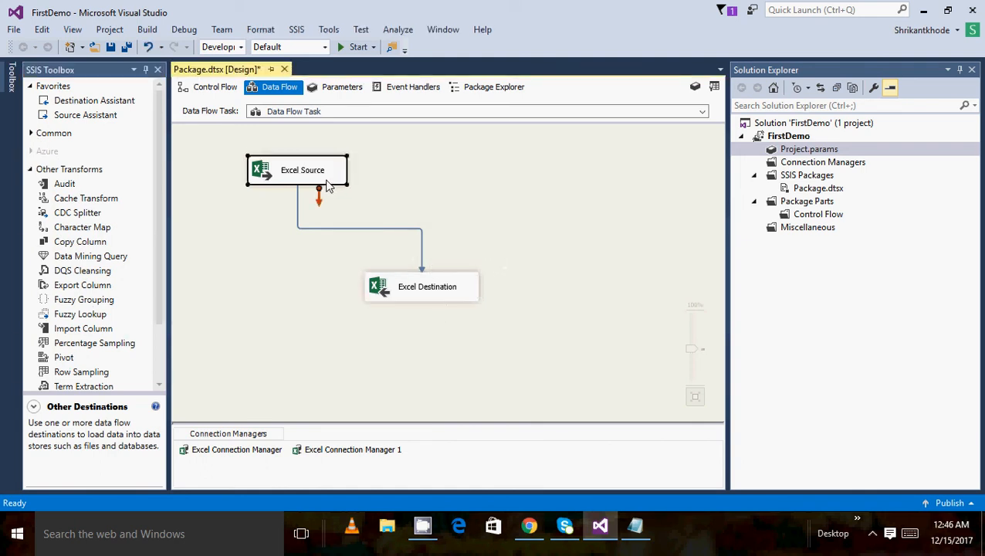
left_click(452, 301)
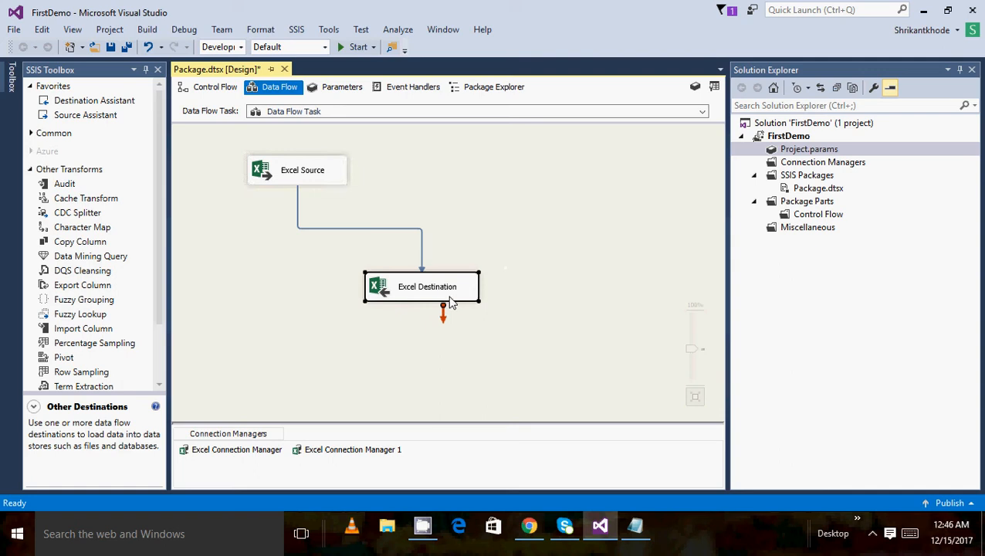
left_click(506, 229)
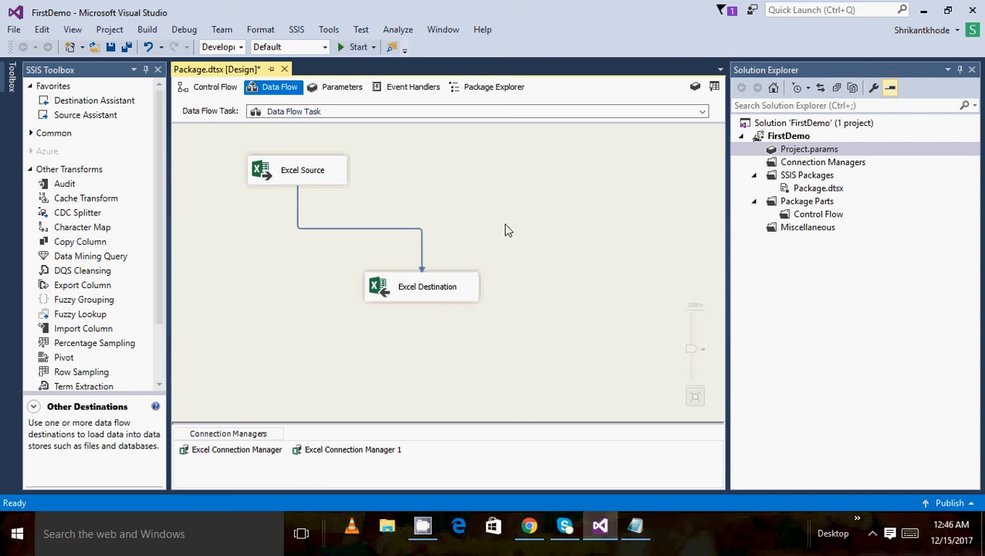
left_click(346, 51)
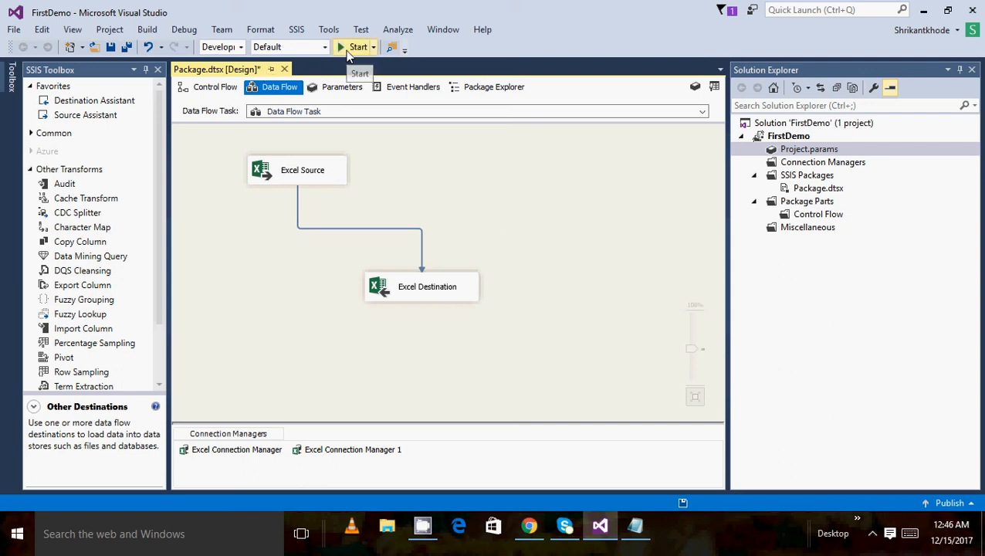
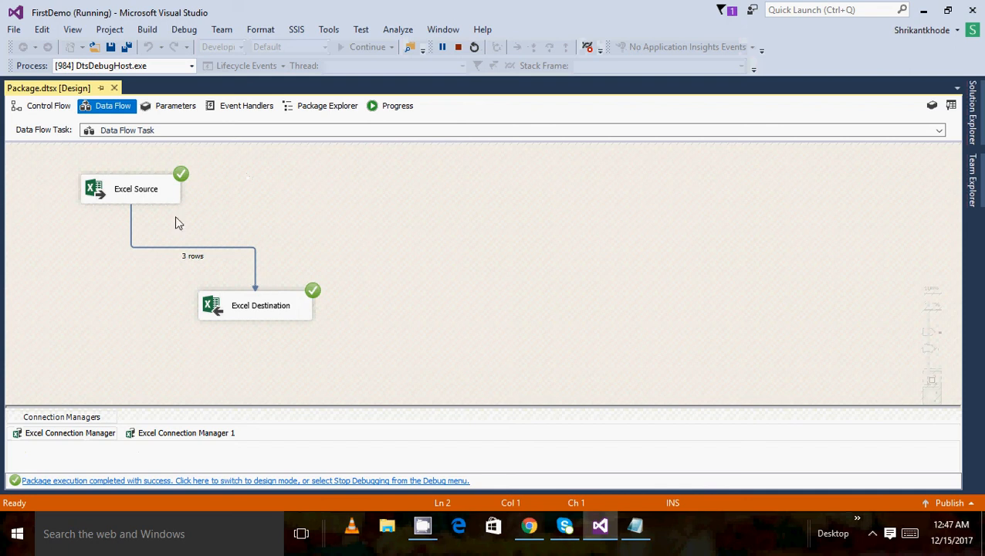
Look at the connection settings of Excel Destination and leave its editor without making changes
left_click(286, 305)
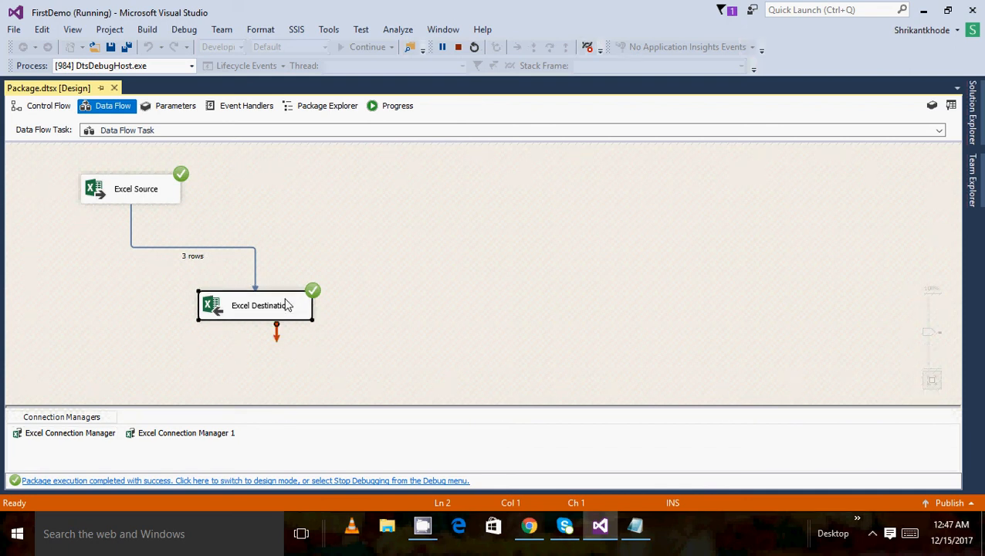
double_click(285, 305)
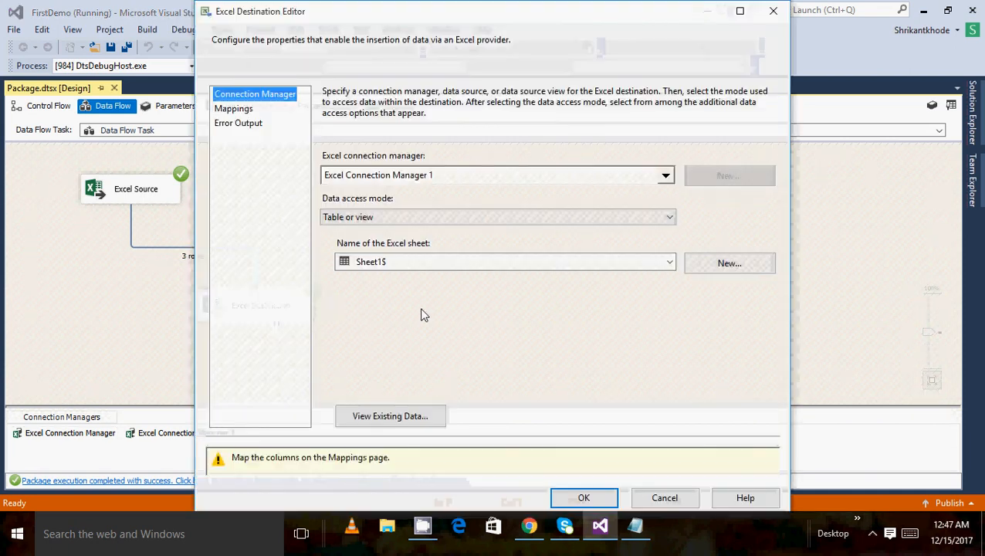
left_click(669, 498)
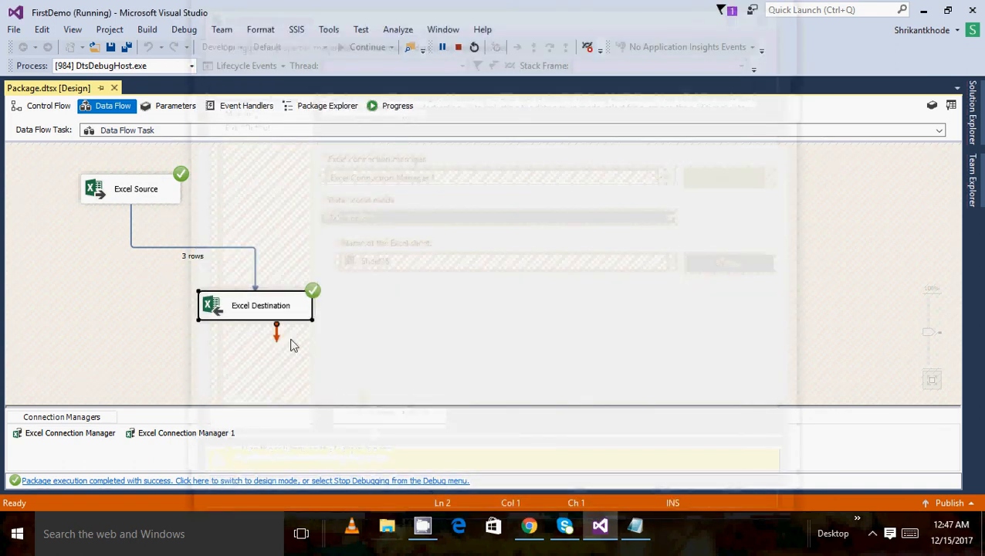
Browse for the file of Excel Connection Manager 1 and open destination.xlsx from the Data Load folder as read-only in Excel
double_click(197, 437)
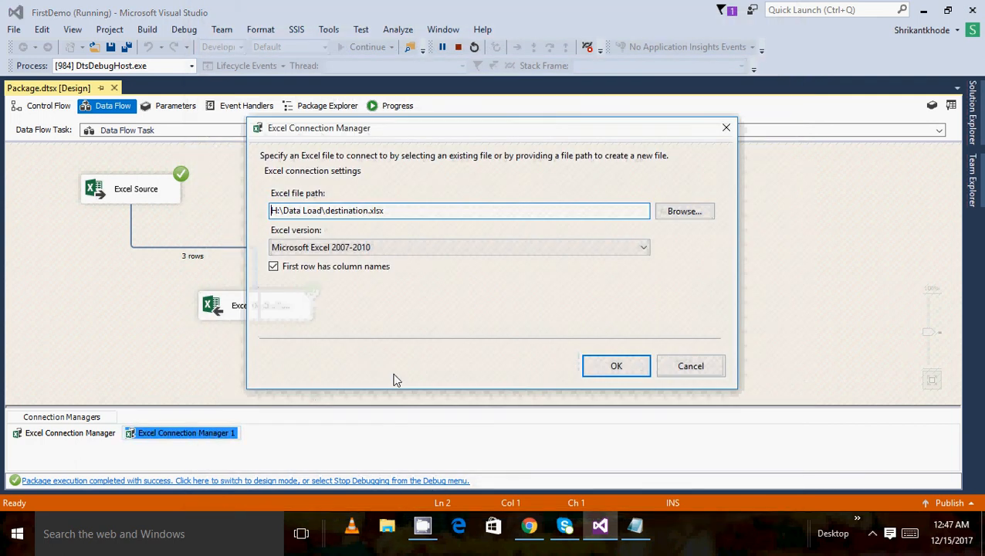
left_click(682, 211)
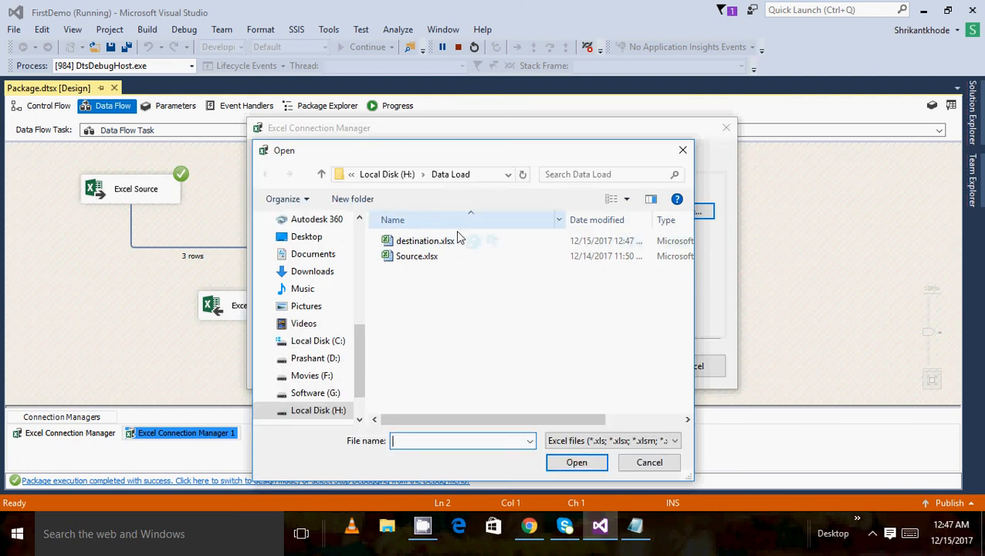
left_click(429, 244)
right_click(429, 245)
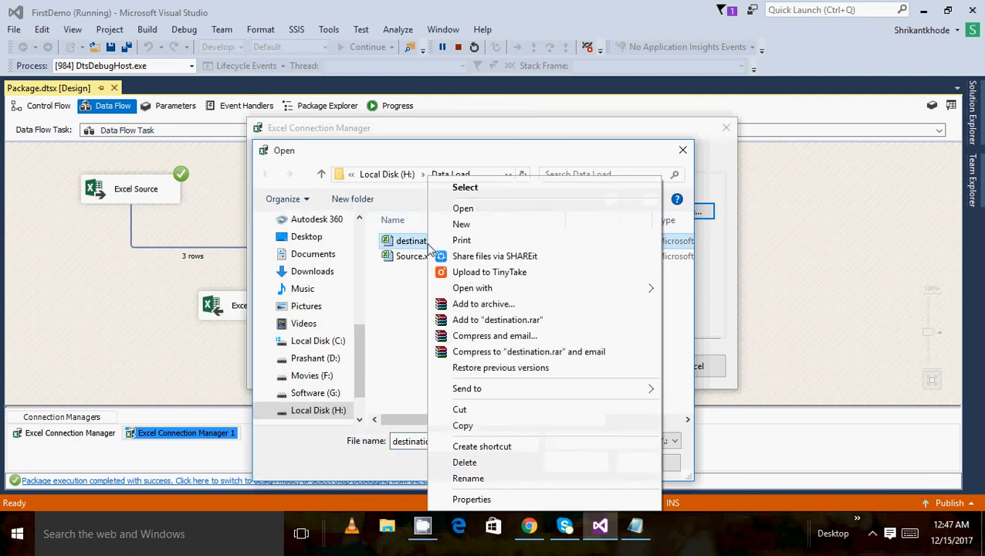
left_click(464, 208)
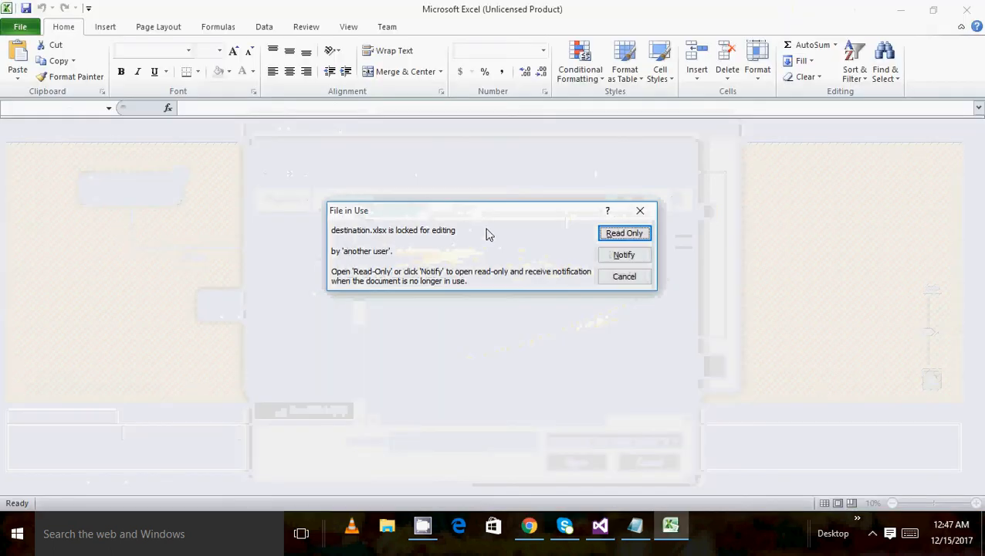
left_click(625, 234)
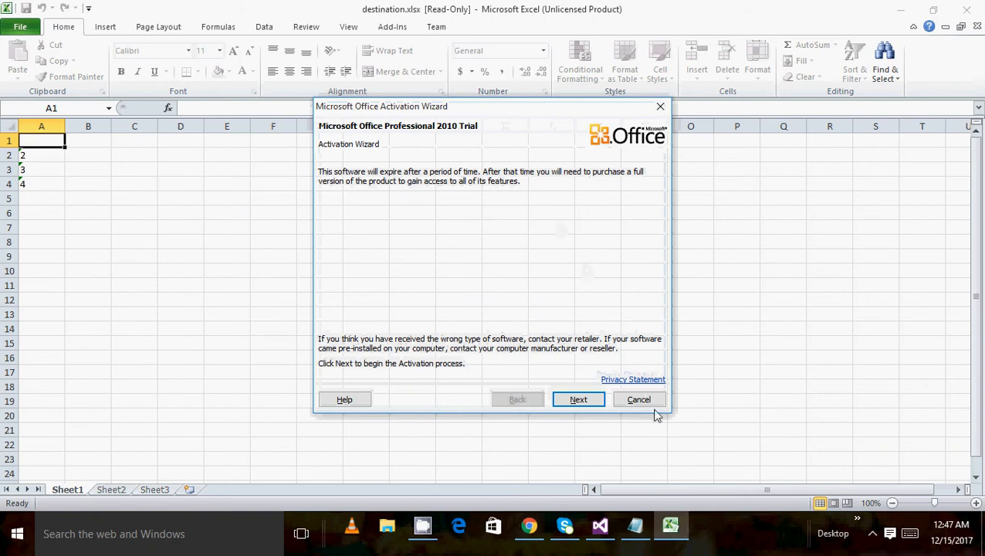
Dismiss the activation wizard, examine the loaded values in column A of Sheet1, close the workbook and cancel the connection dialogs
left_click(646, 403)
left_click(191, 241)
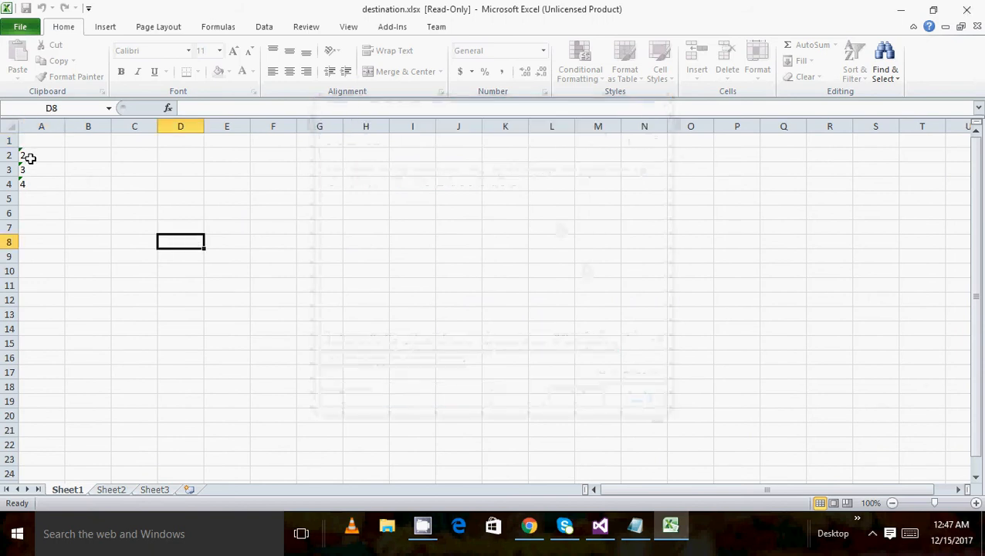
left_click_drag(27, 157, 33, 195)
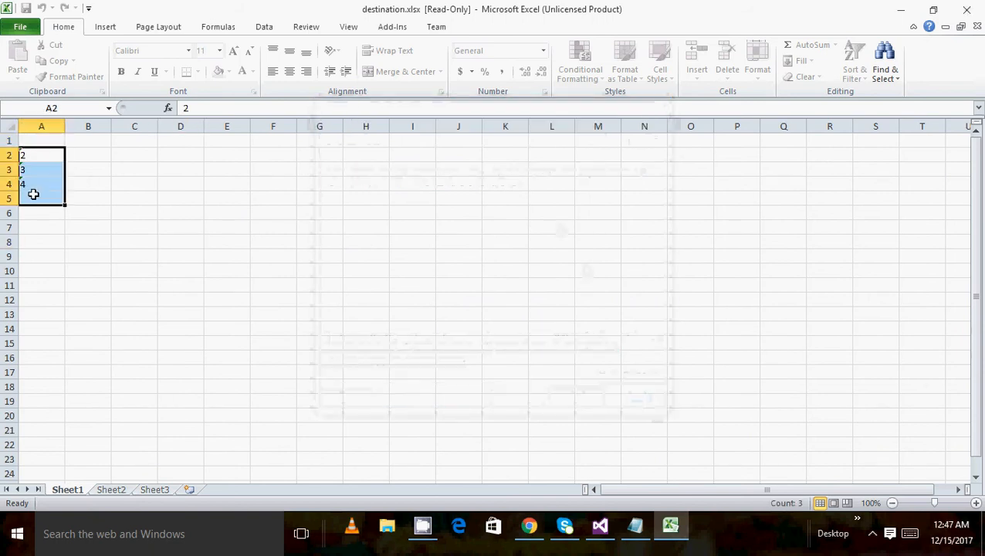
left_click(967, 8)
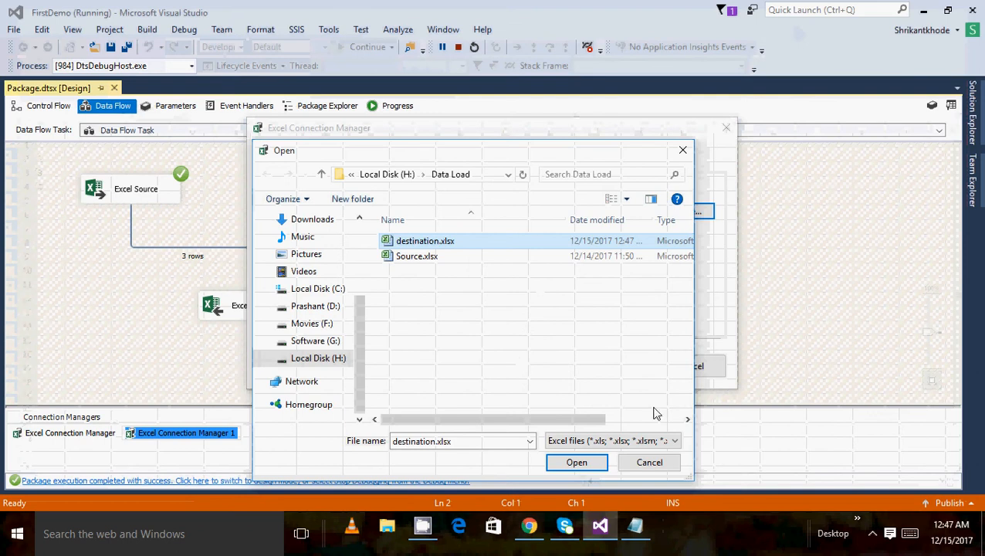
left_click(649, 462)
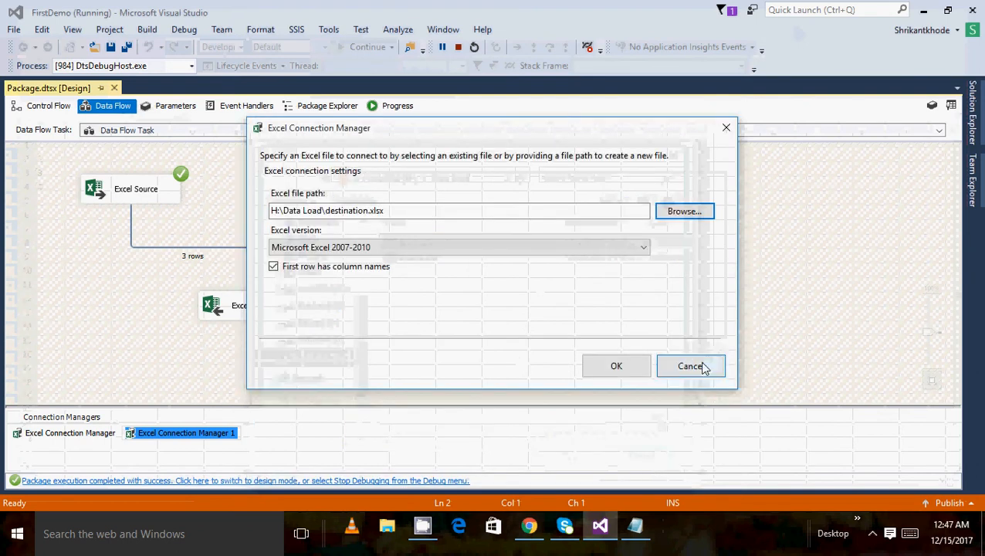
left_click(702, 367)
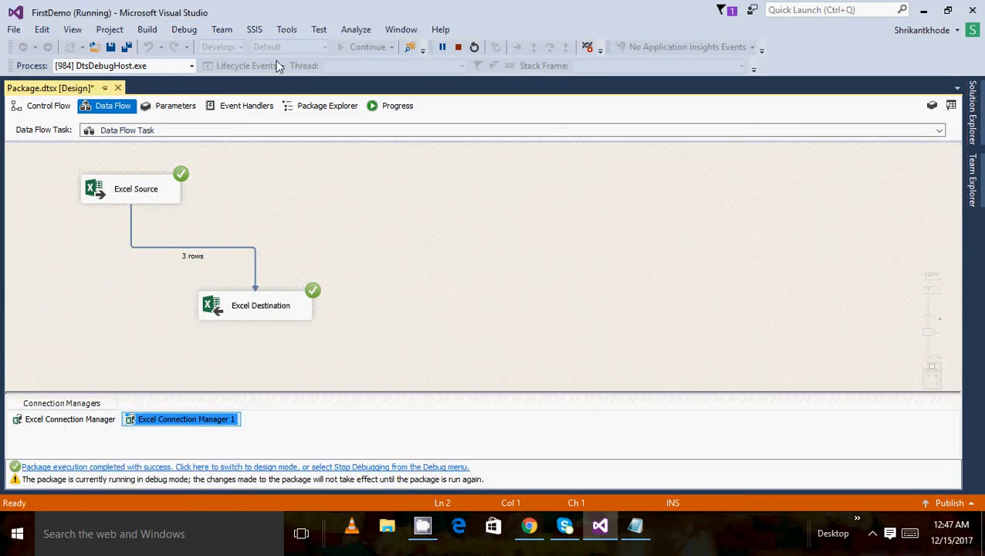
Stop debugging the package and close the output window to return to the data flow design
left_click(458, 47)
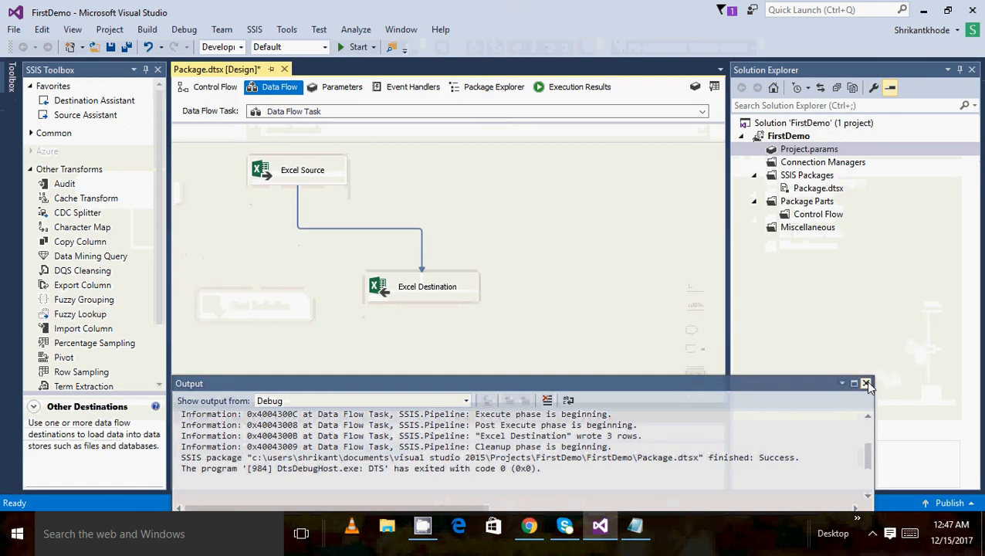
left_click(865, 383)
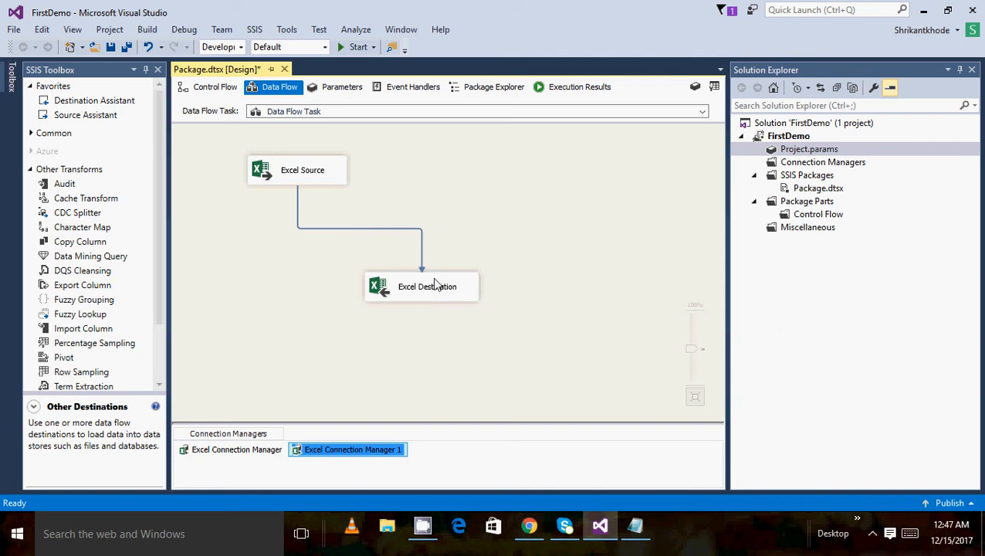
left_click(421, 247)
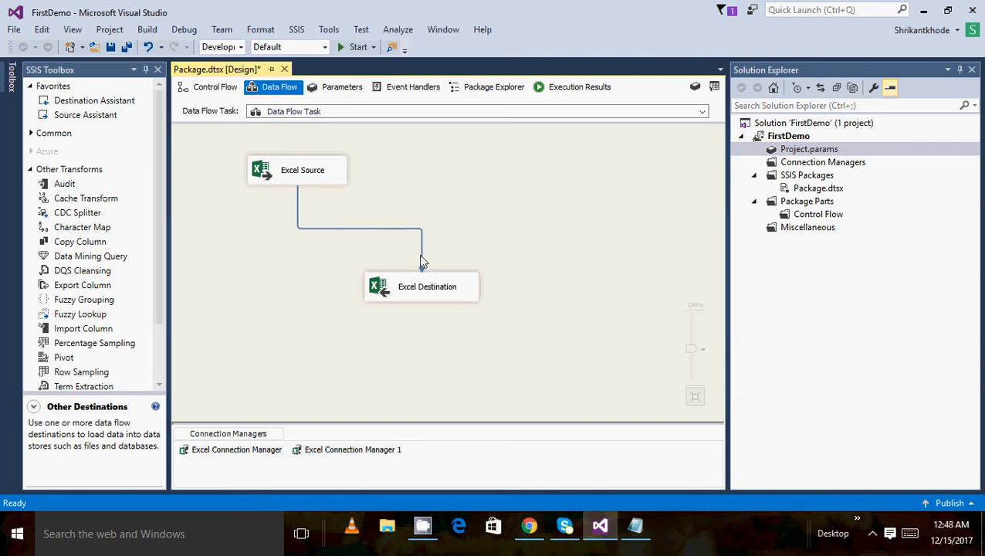
left_click(419, 280)
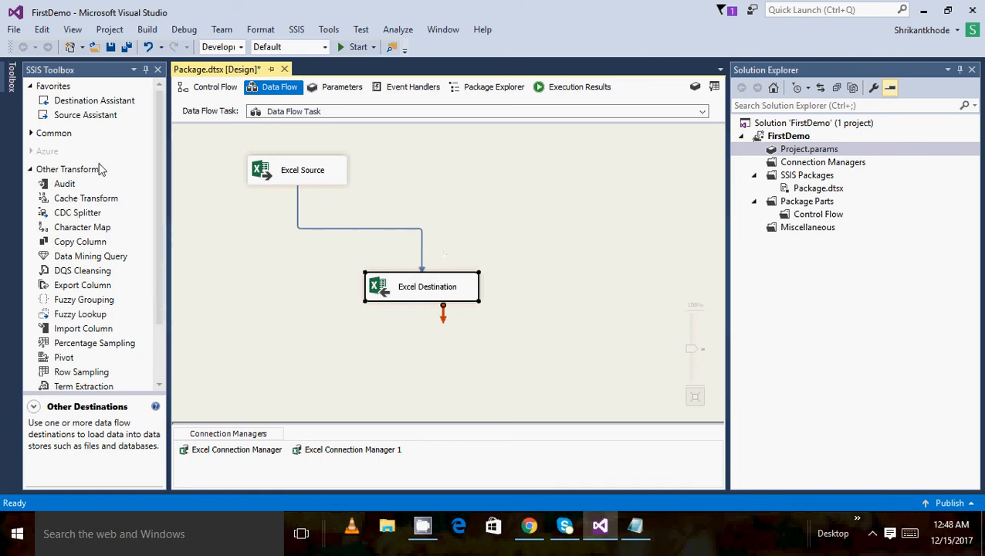
Expand the common transformations and add a Sort transformation between Excel Source and Excel Destination
left_click(32, 135)
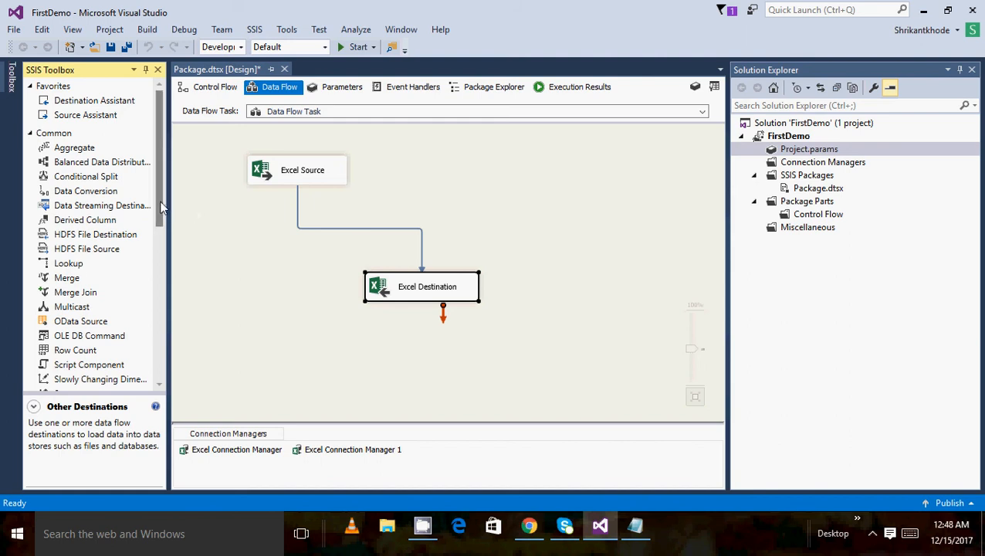
left_click_drag(161, 207, 155, 245)
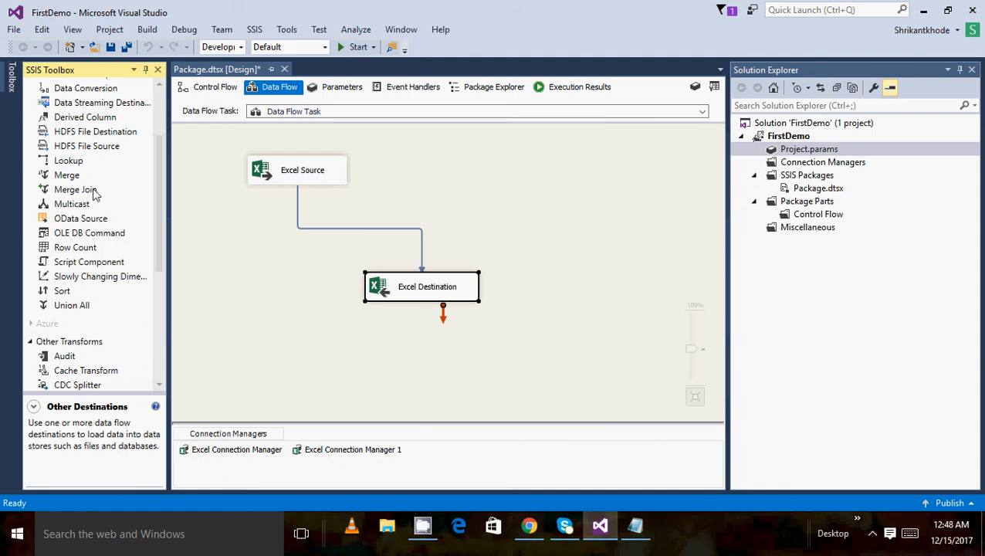
mouse_move(160, 206)
left_mouse_down()
mouse_move(165, 149)
mouse_move(160, 221)
left_mouse_up()
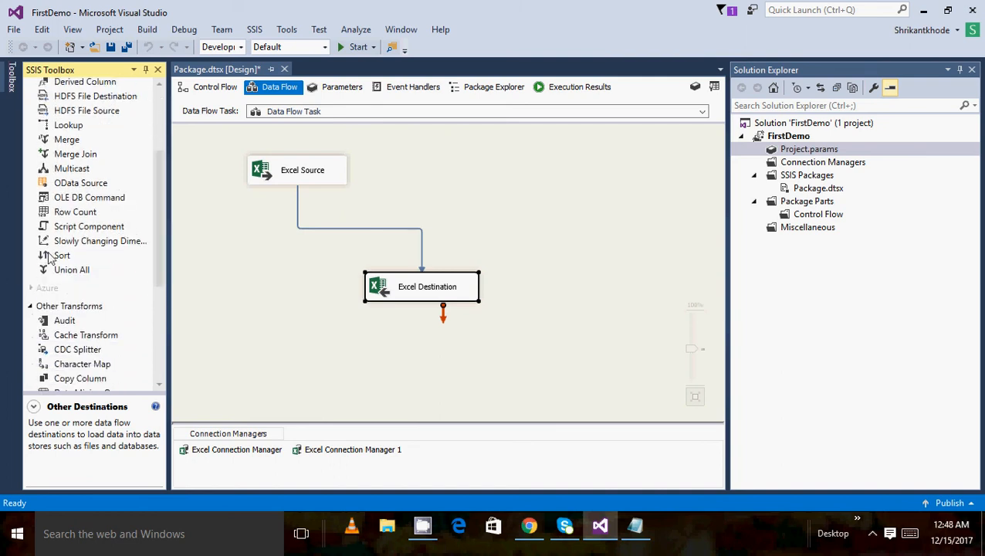
left_click_drag(62, 262, 361, 212)
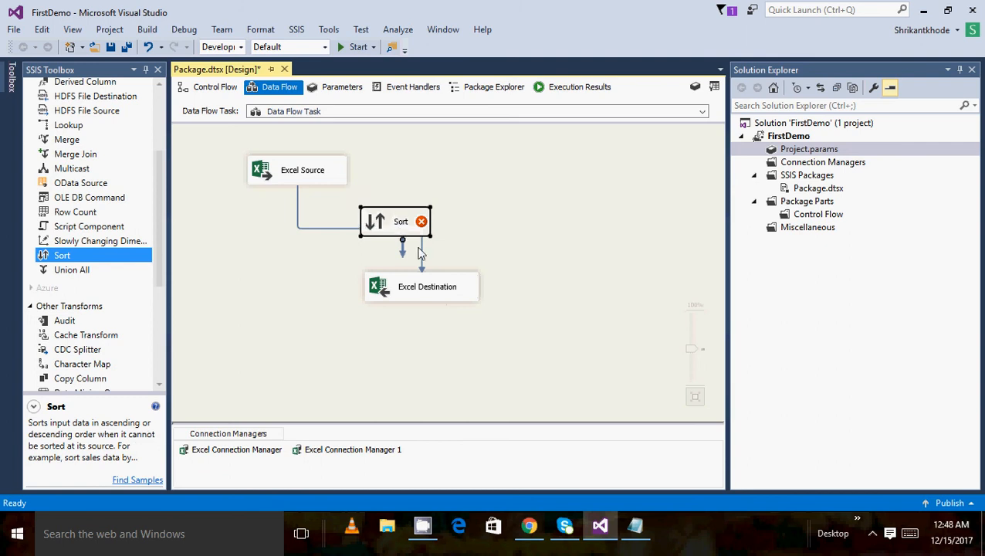
Delete the direct path between Excel Source and Excel Destination and connect Excel Source to Sort
left_click_drag(422, 253, 396, 204)
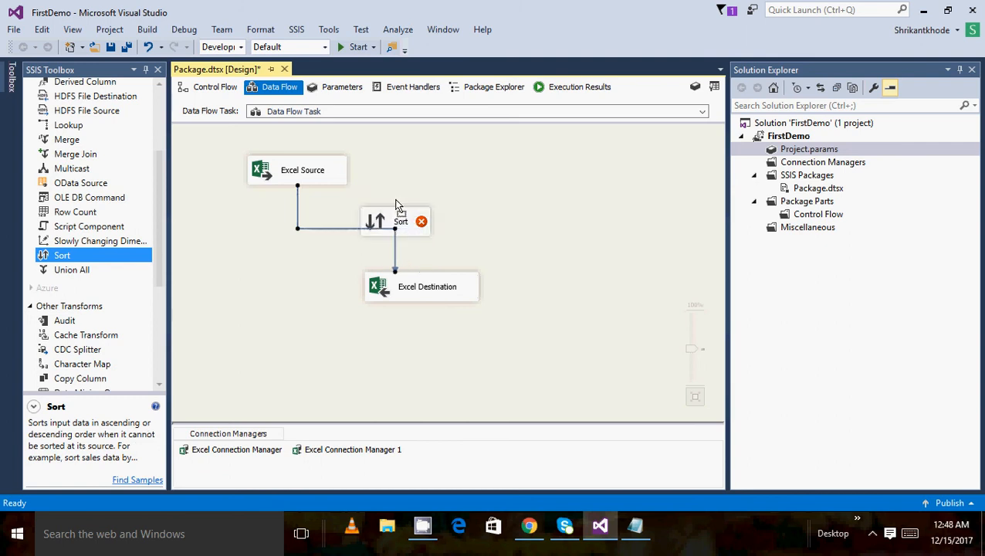
right_click(345, 229)
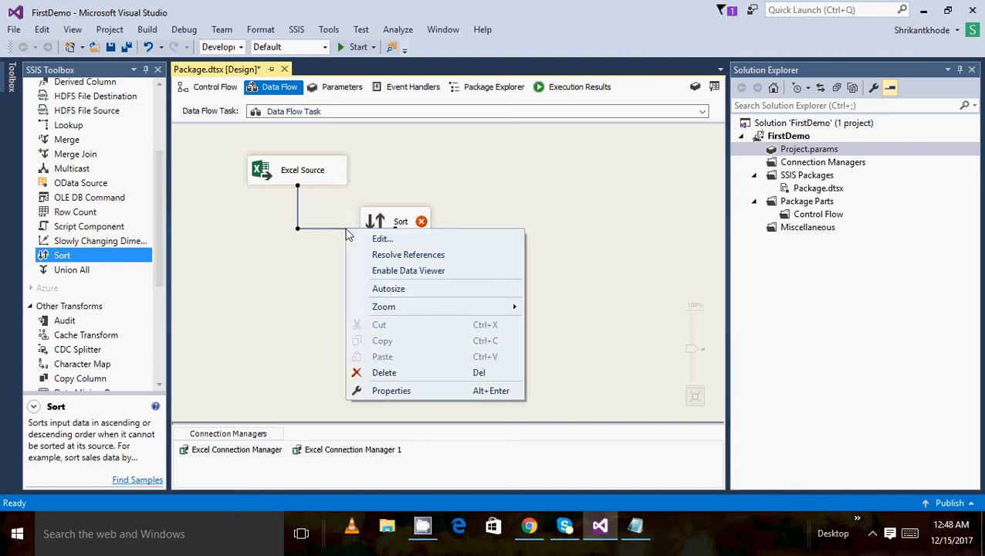
left_click(391, 369)
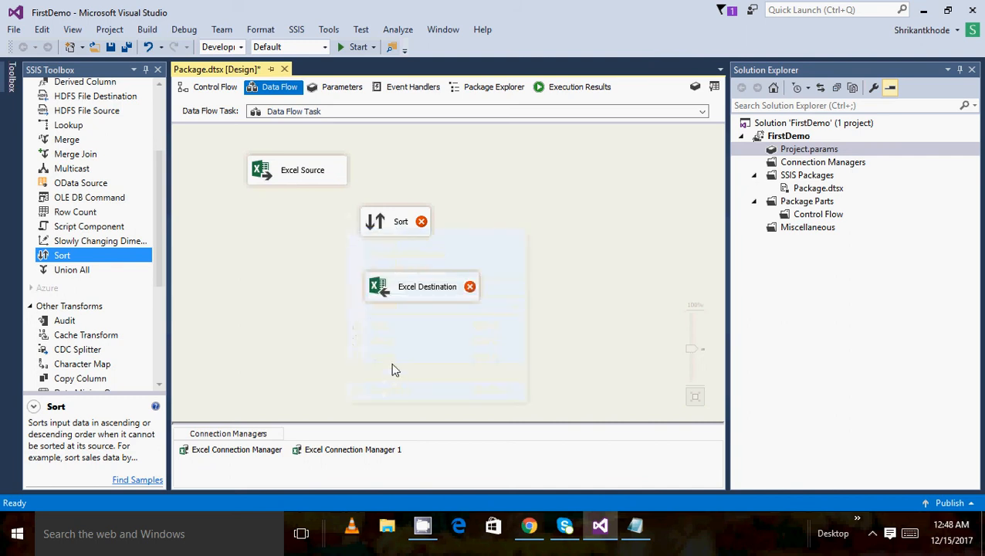
left_click(316, 183)
left_click_drag(307, 208, 382, 220)
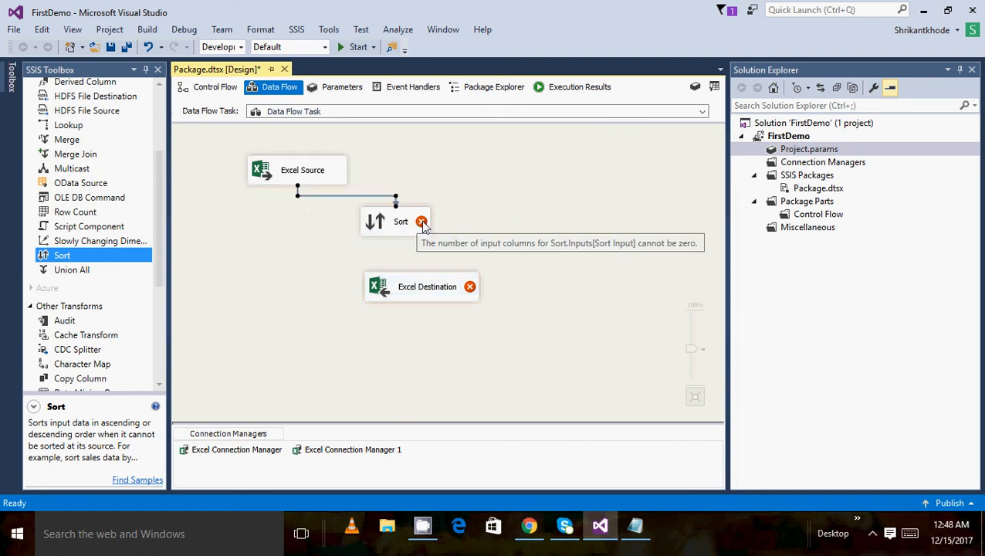
Select Out_column as the sort column of the Sort transformation and connect Sort to Excel Destination
left_click(395, 229)
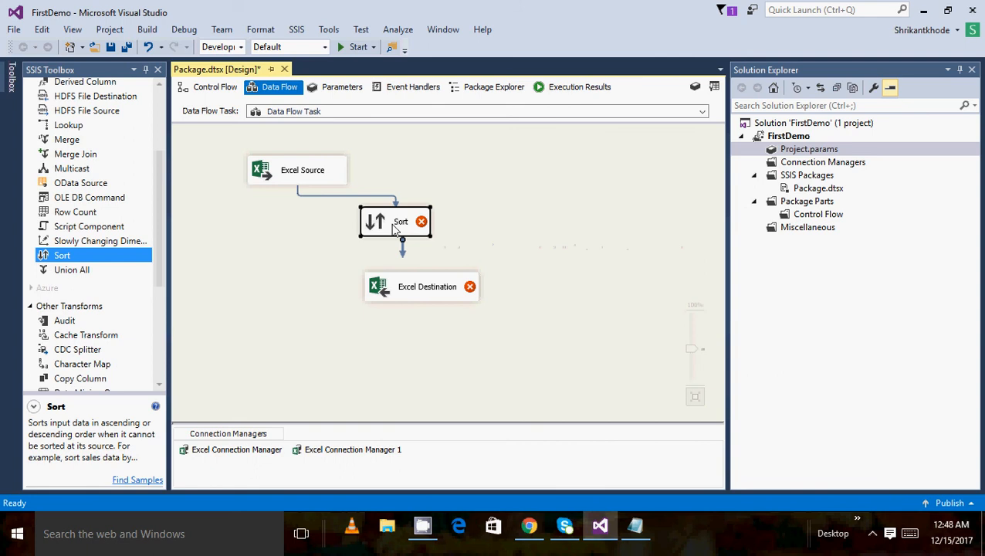
double_click(394, 228)
left_click(408, 142)
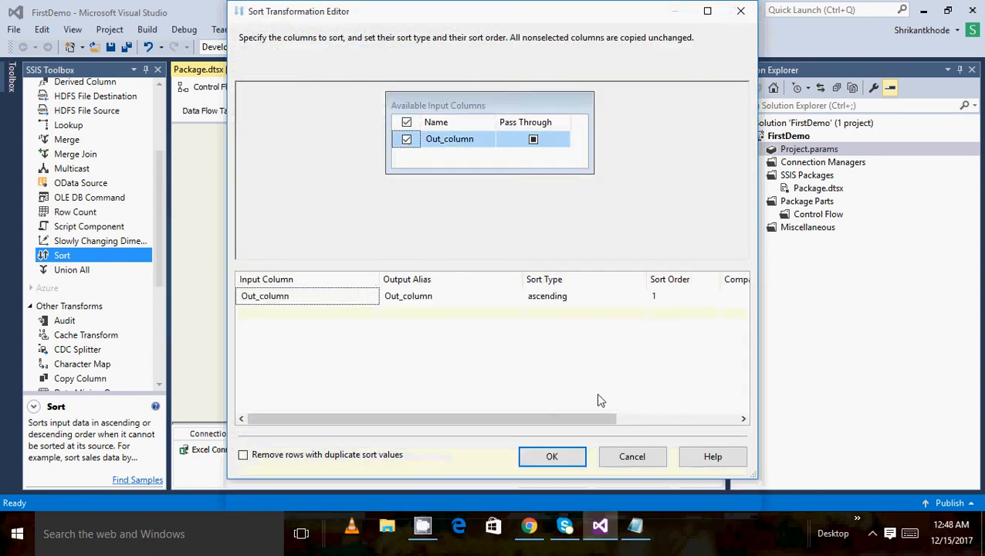
left_click(552, 456)
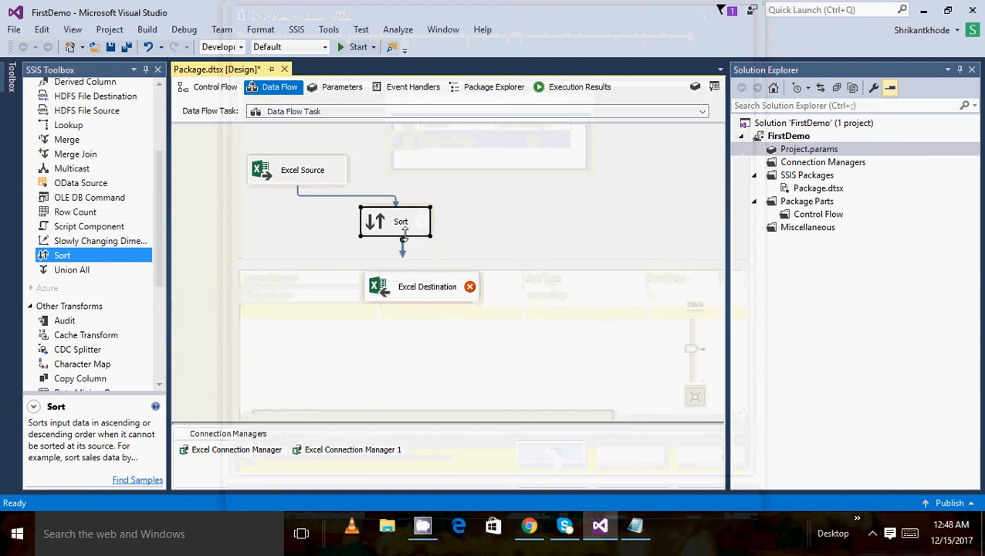
left_click_drag(407, 257, 402, 287)
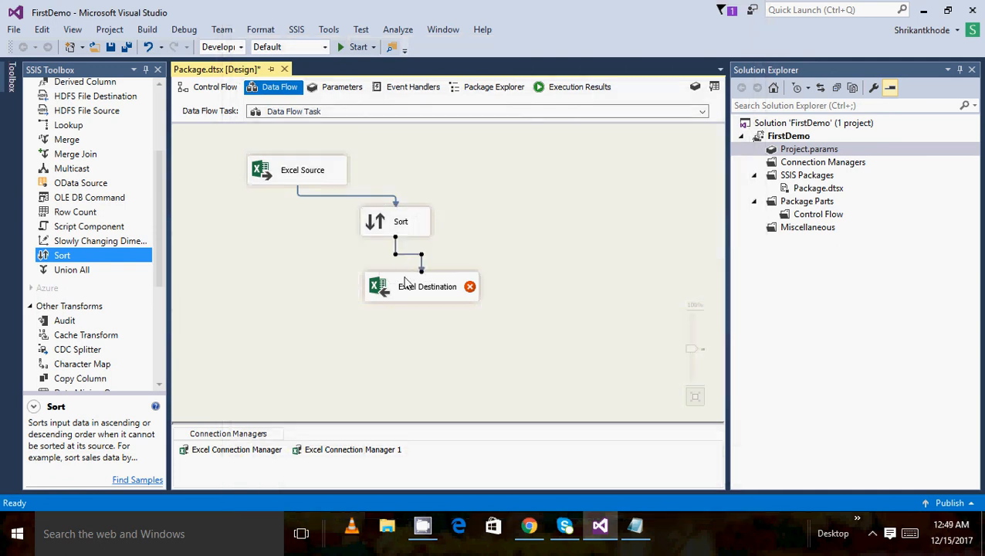
Look at the connection settings of Excel Source, leave its editor without changes and point out the data flow components
left_click(323, 179)
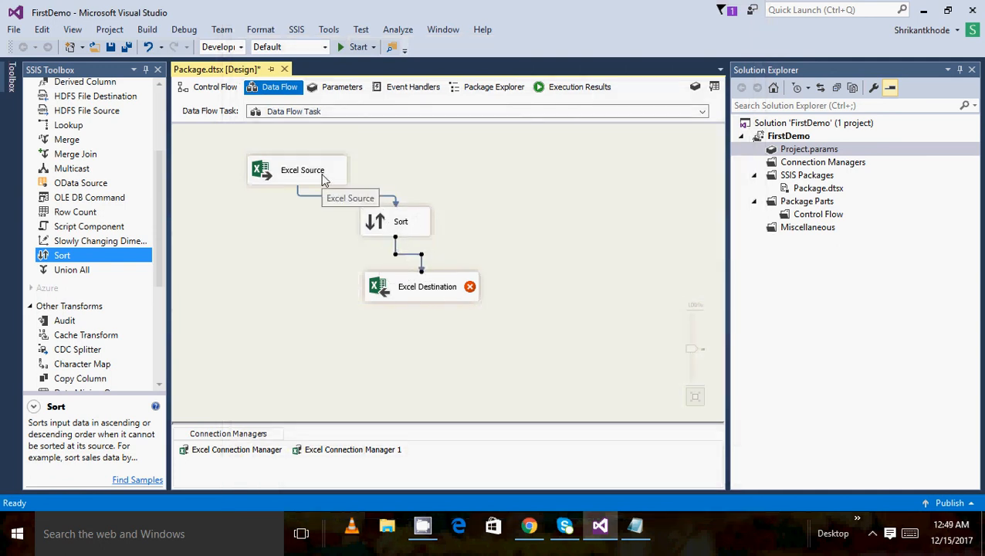
double_click(322, 178)
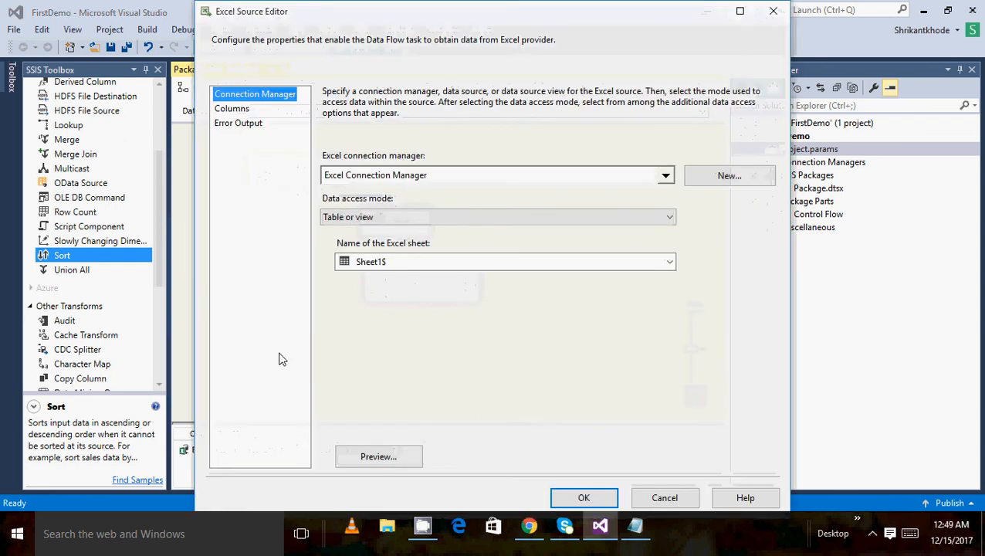
left_click(679, 499)
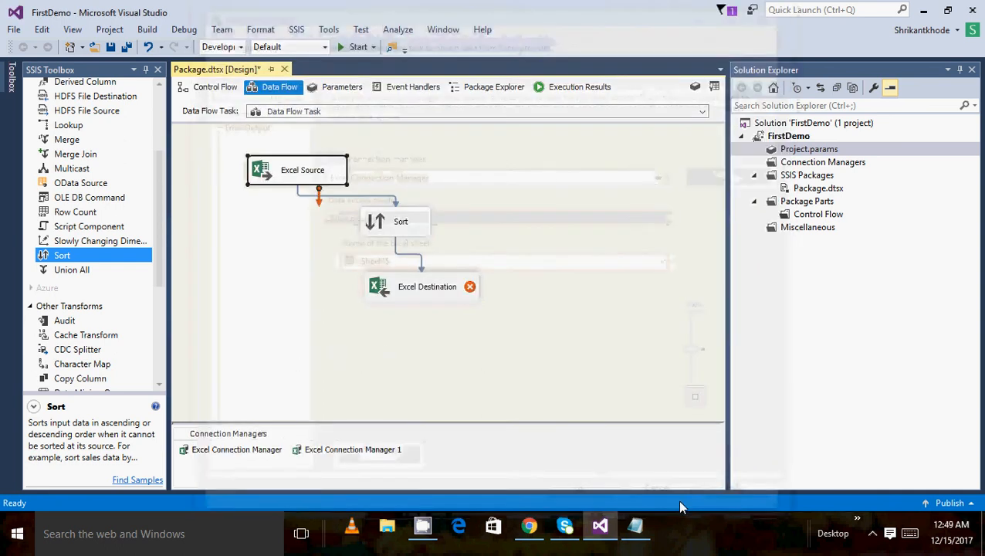
left_click(464, 187)
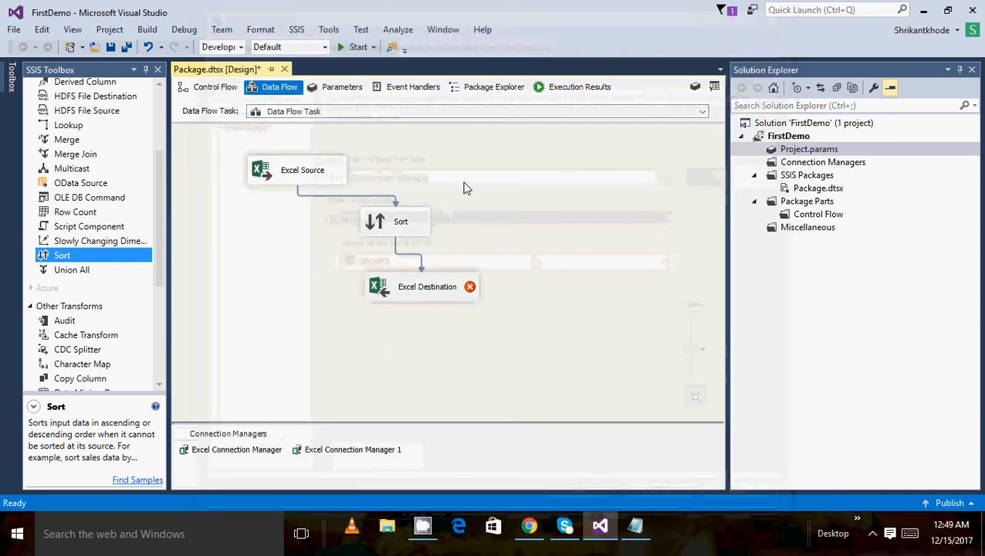
left_click(330, 182)
left_click(415, 287)
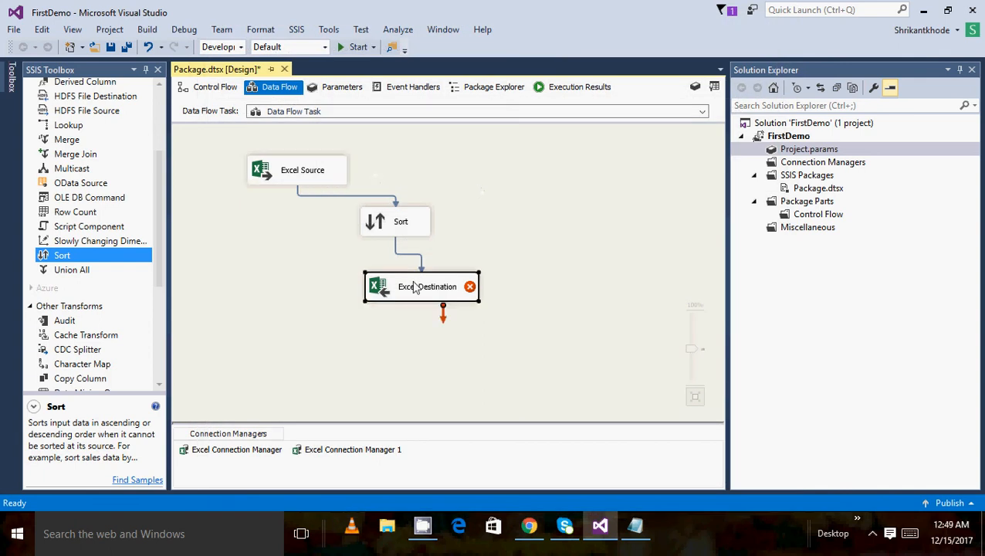
left_click(416, 235)
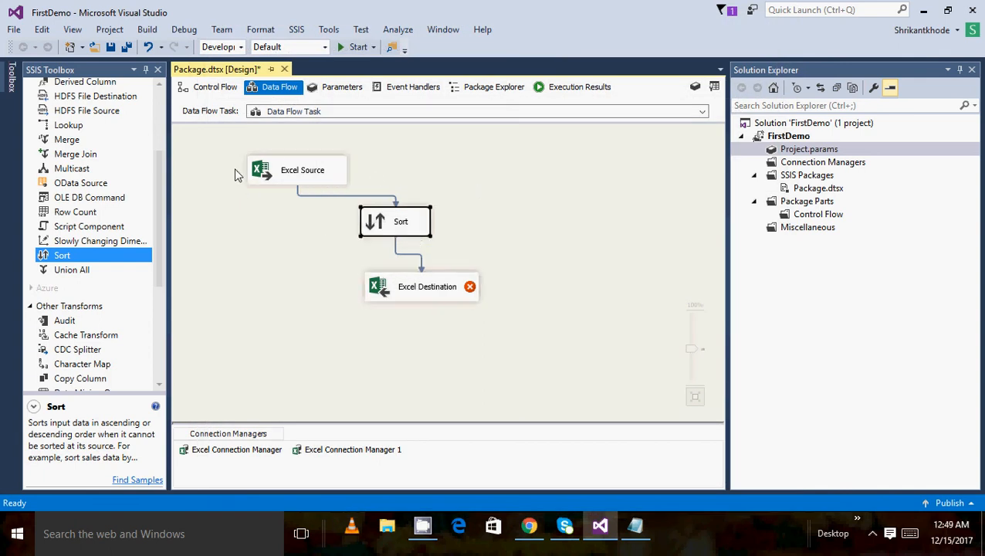
Rearrange Excel Source, Sort and Excel Destination one below the other on the data flow canvas
left_click(293, 160)
left_click_drag(292, 157, 385, 141)
left_click_drag(337, 167, 401, 163)
left_click_drag(407, 229, 389, 237)
left_click_drag(393, 282, 349, 301)
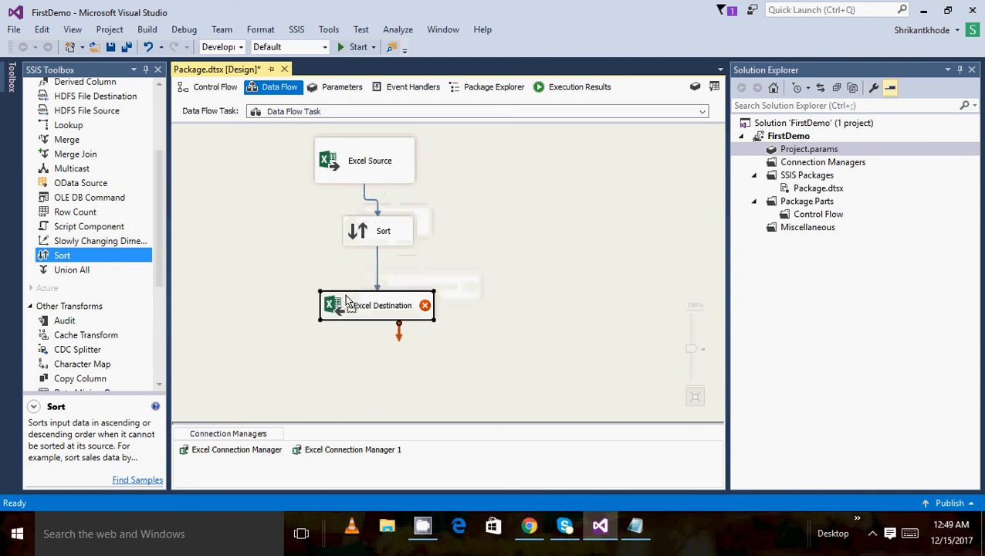
Set the sort type of Out_column to descending in the Sort transformation
double_click(395, 244)
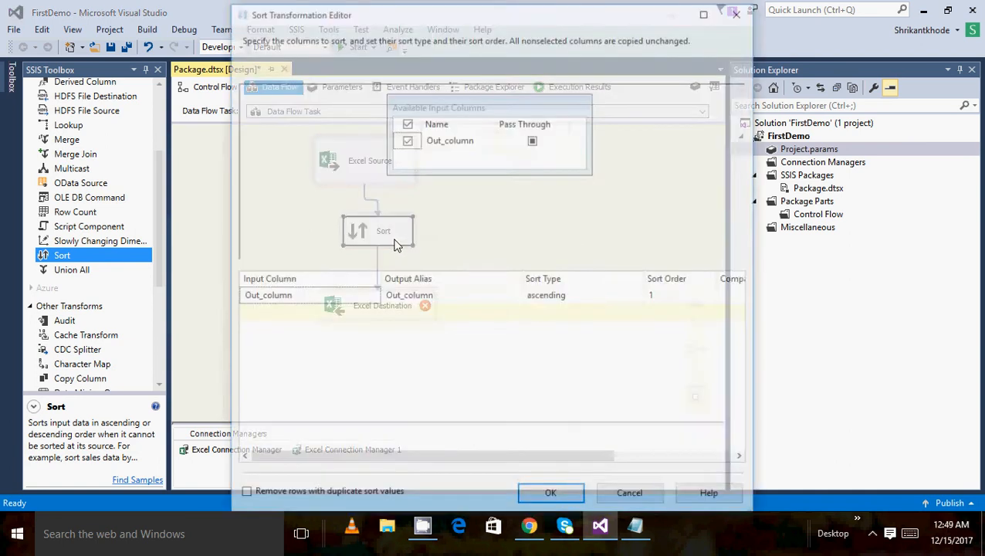
left_click(576, 297)
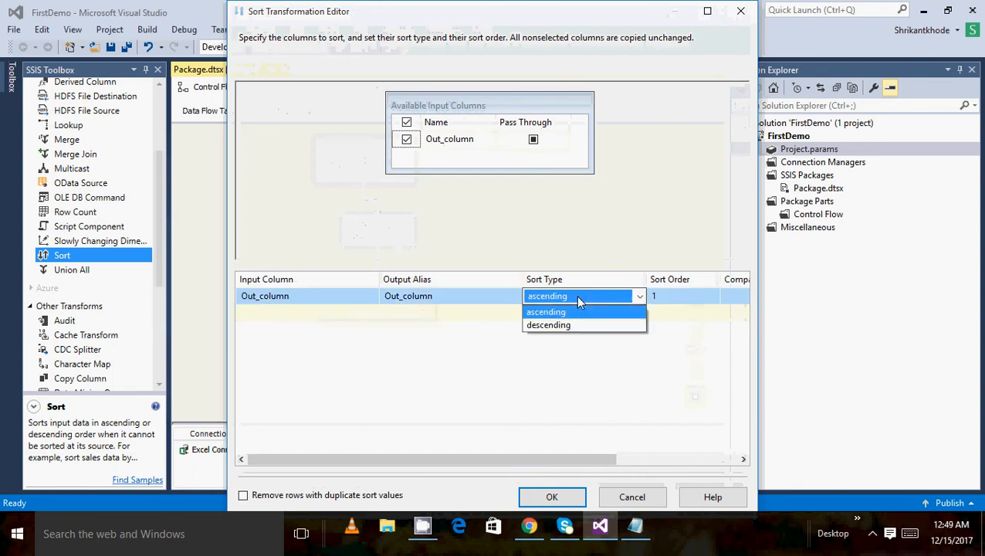
left_click(574, 327)
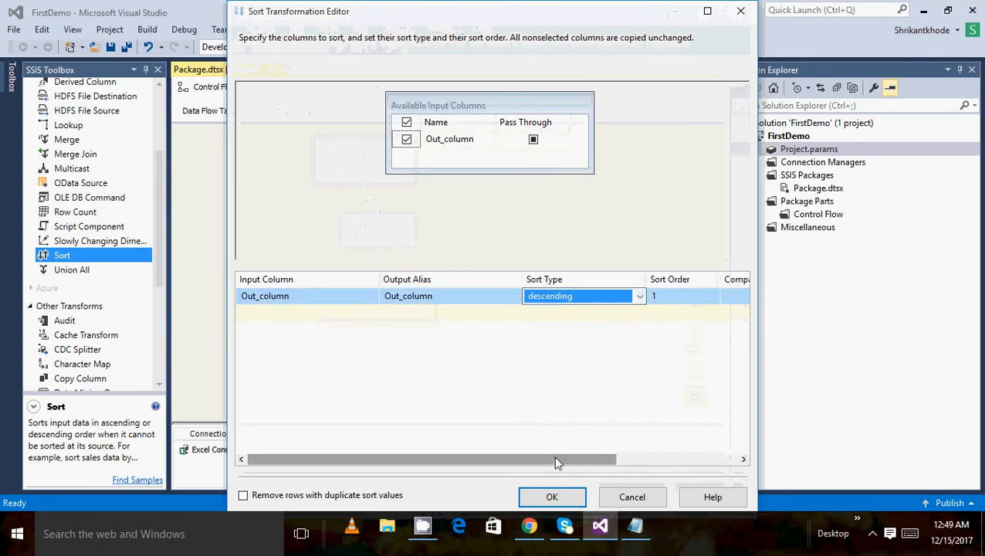
left_click(553, 497)
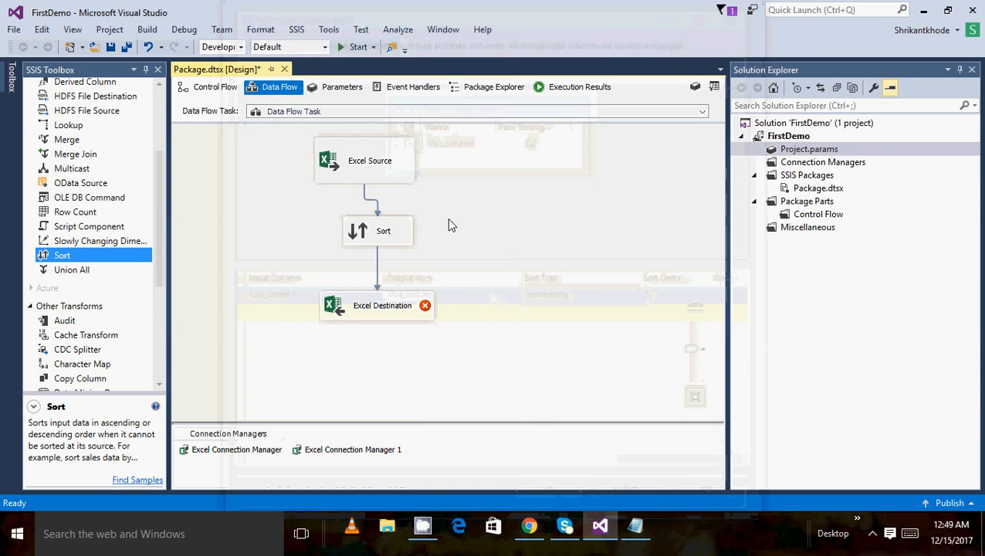
Map the input column Out_column to destination column 2 in Excel Destination and confirm the mapping
mouse_move(425, 308)
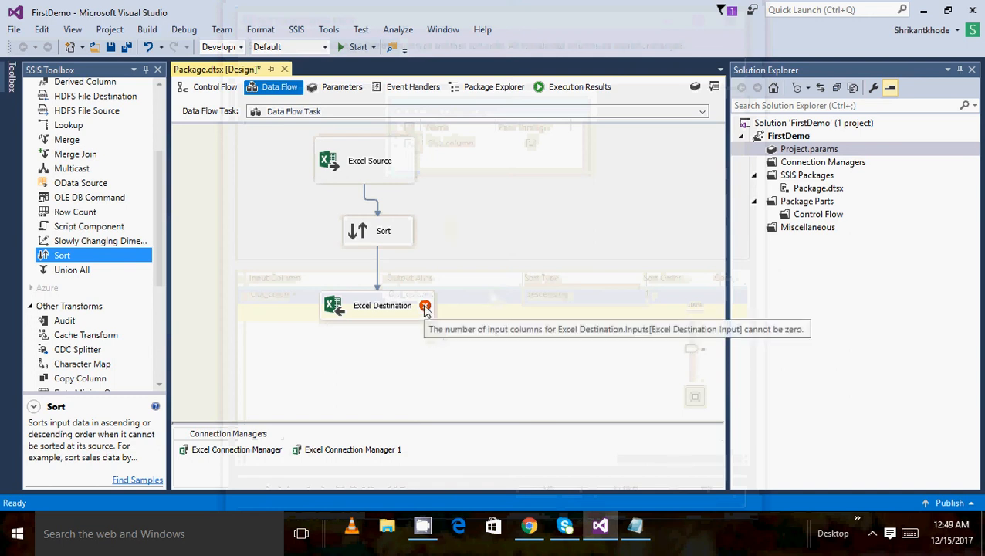
left_click(398, 312)
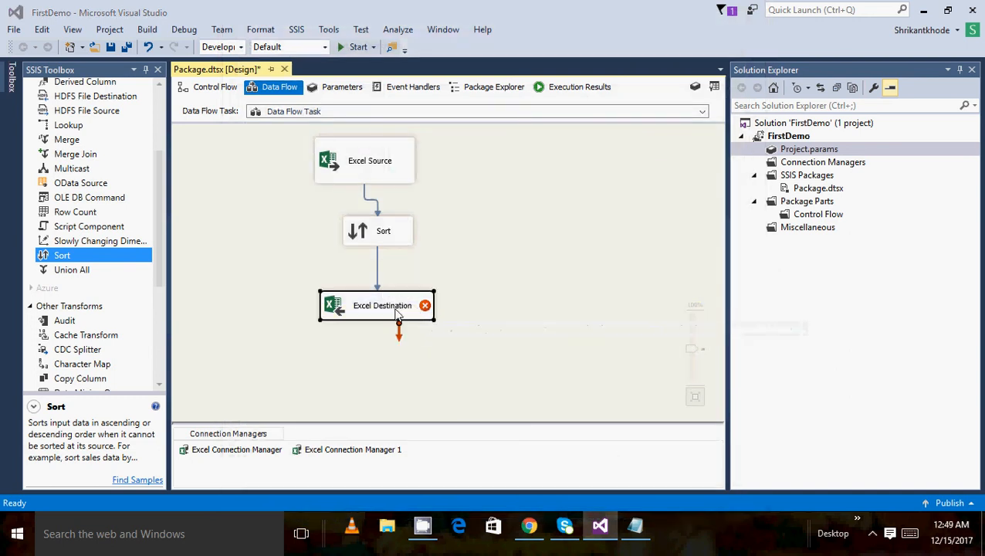
double_click(397, 313)
left_click(239, 111)
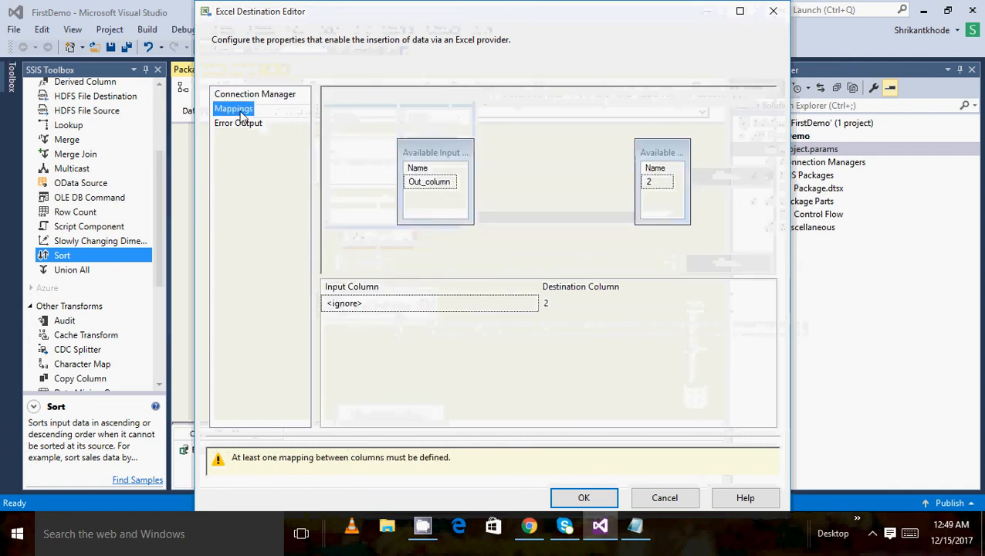
left_click(513, 309)
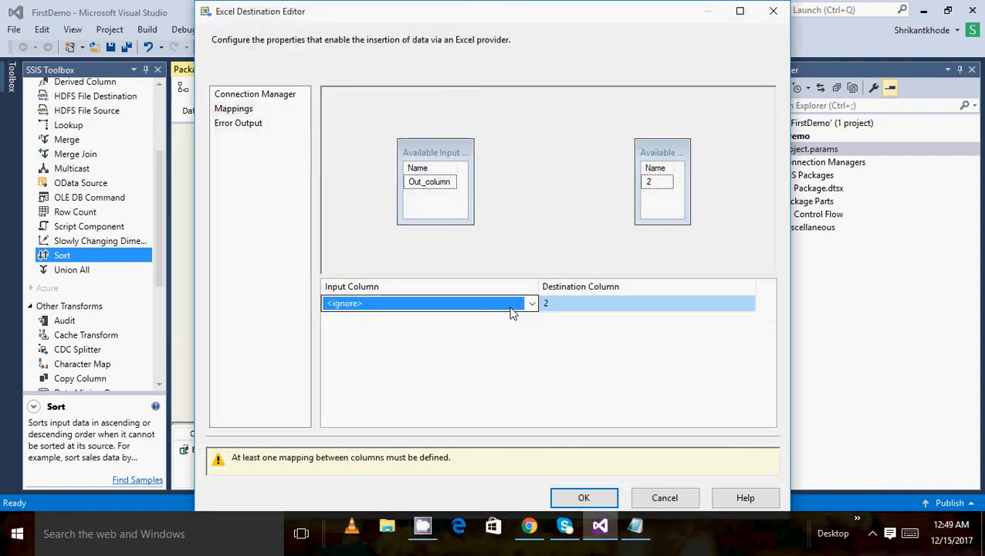
left_click(462, 307)
left_click(424, 333)
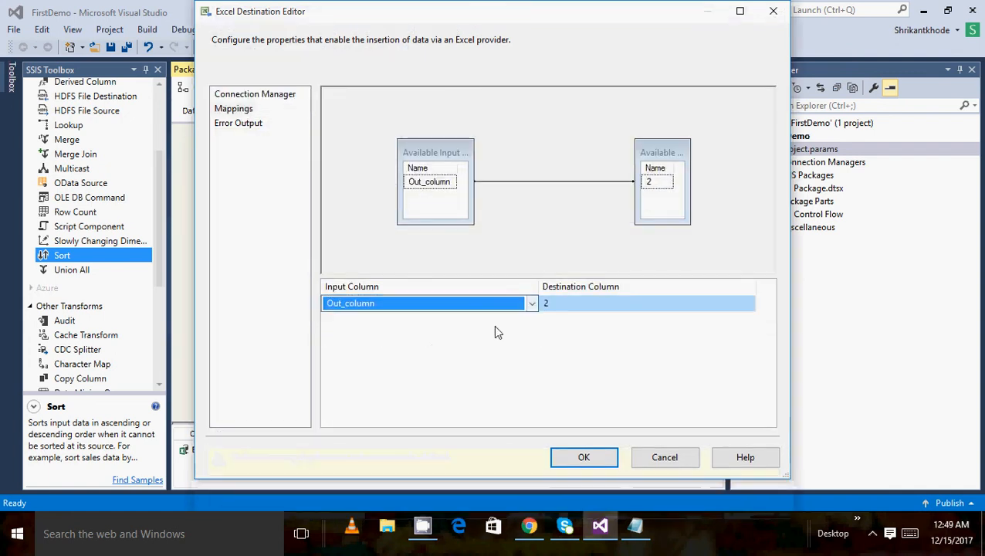
left_click(561, 304)
left_click(584, 457)
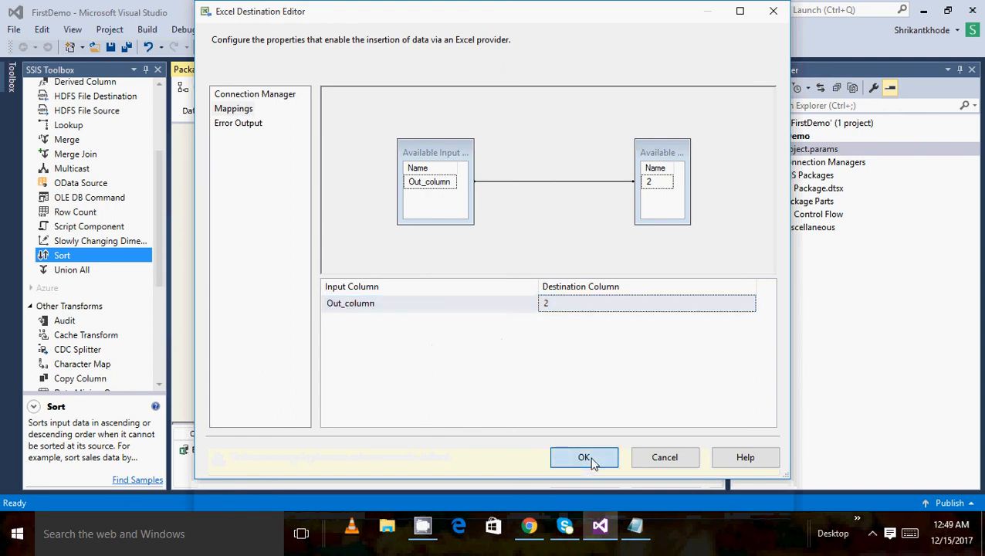
left_click(445, 259)
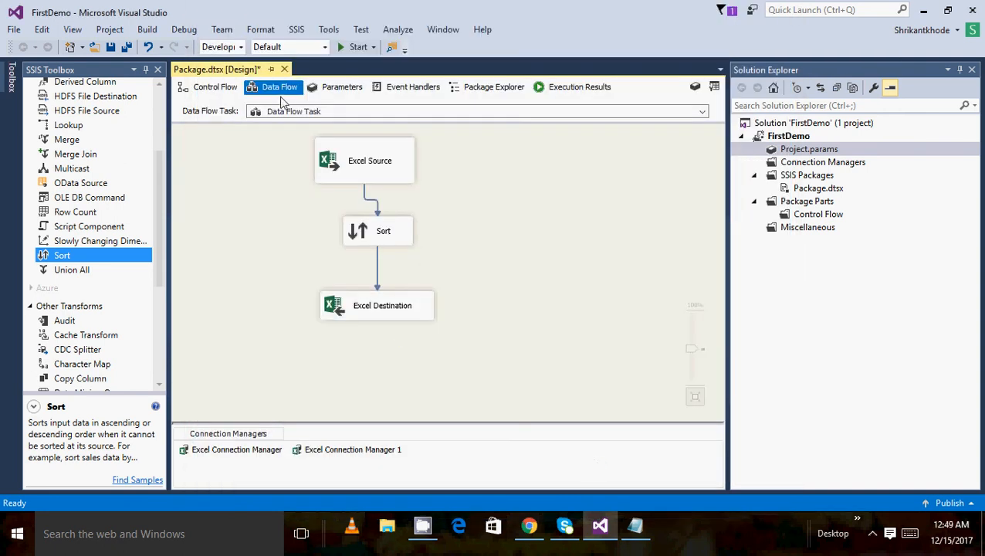
left_click(402, 310)
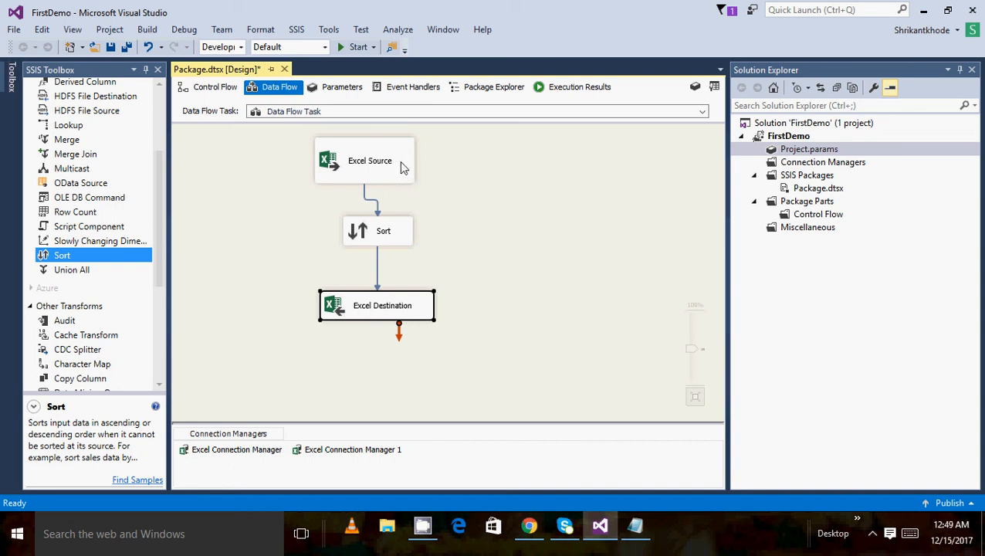
Duplicate Excel Source on the data flow canvas and place the copy beside the original
mouse_move(401, 167)
left_mouse_down()
mouse_move(464, 182)
mouse_move(497, 172)
mouse_move(404, 169)
left_mouse_up()
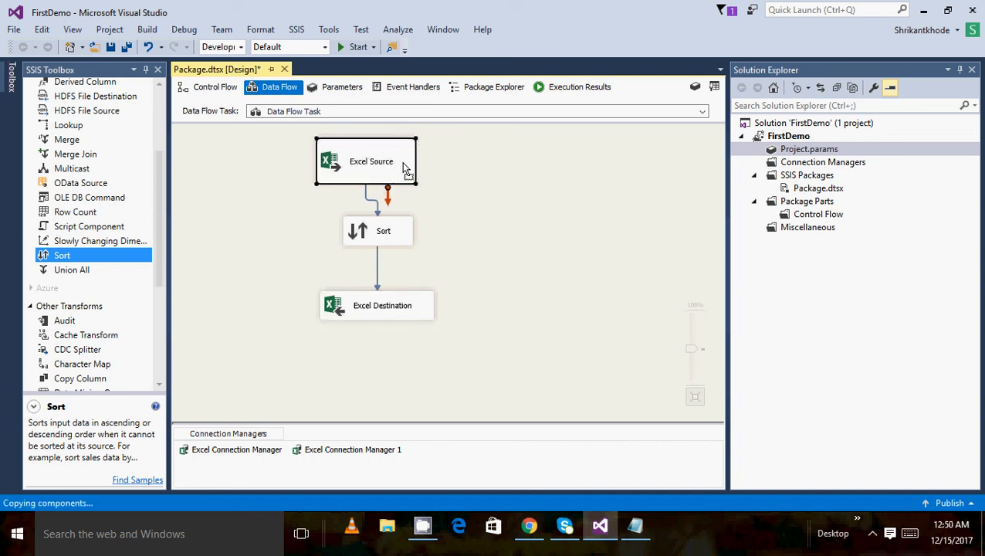
left_click(498, 186)
key("ctrl+v")
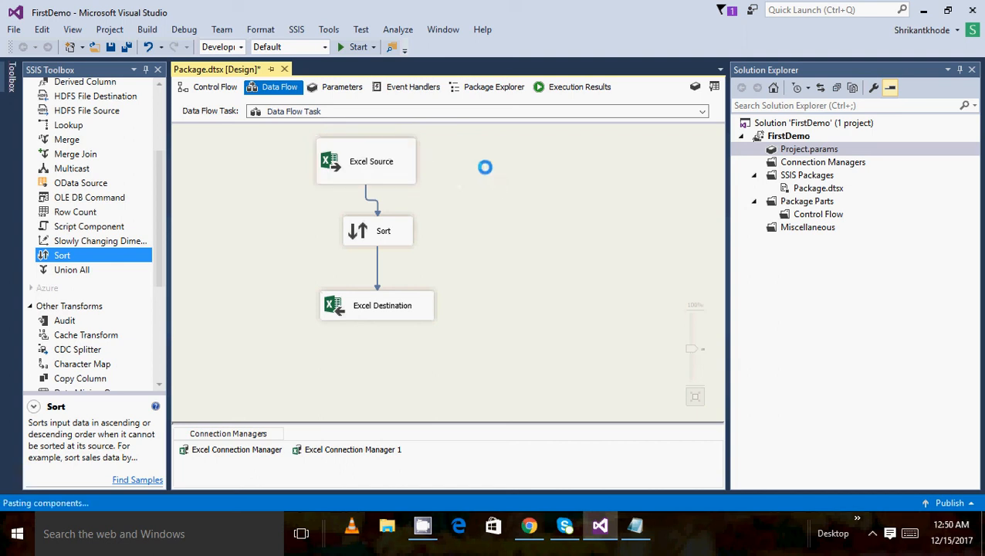
left_click_drag(431, 256, 556, 166)
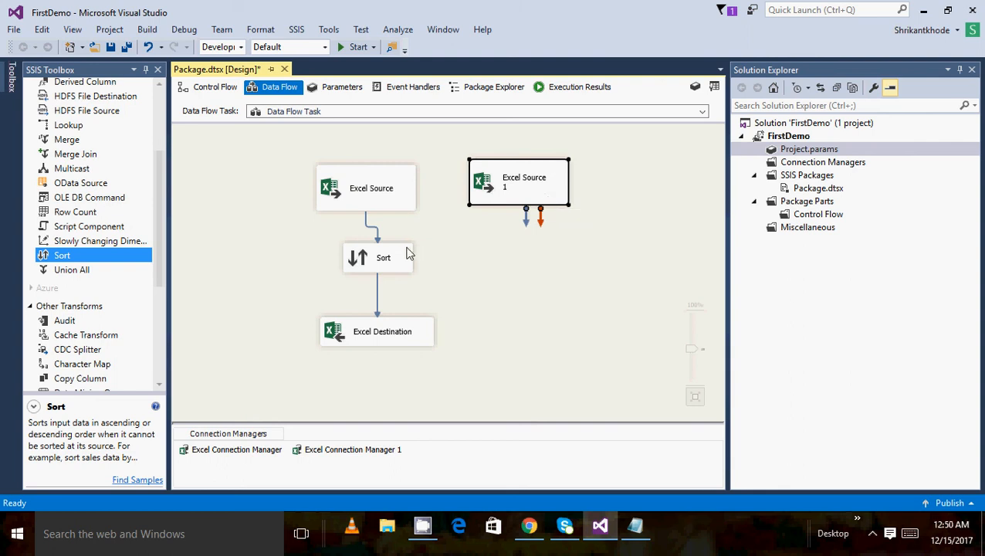
Shift the Sort transformation slightly to the left beneath the original Excel Source
left_click_drag(408, 255, 352, 255)
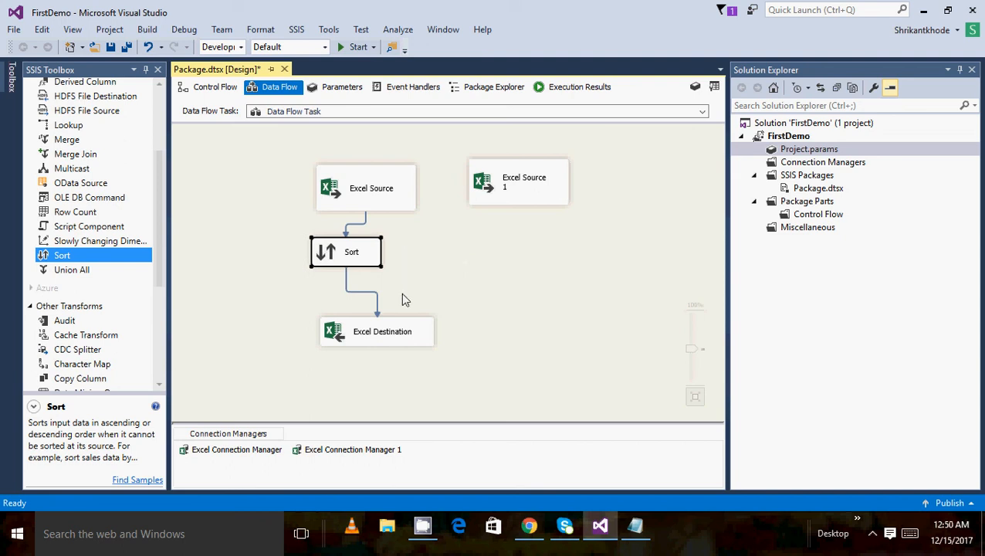
left_click(381, 331)
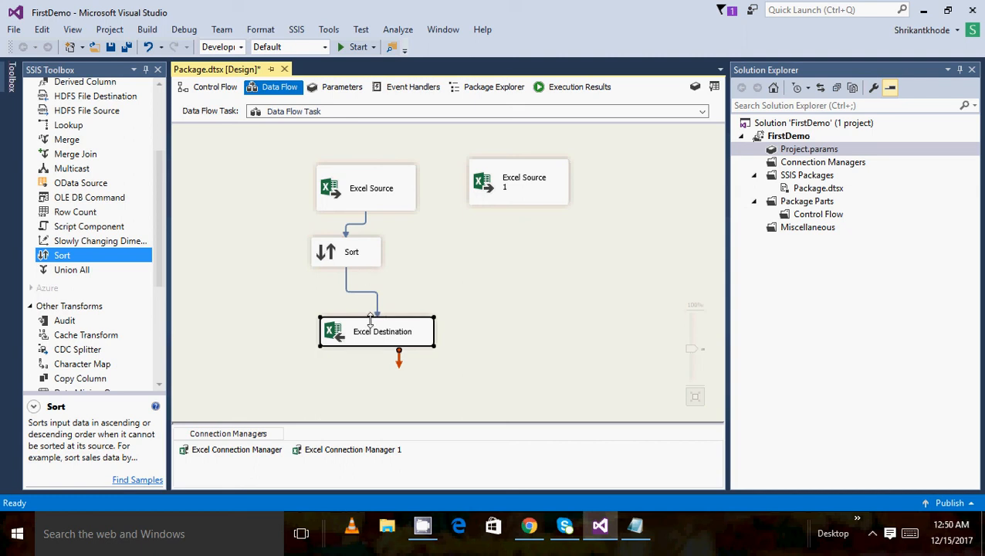
left_click(509, 196)
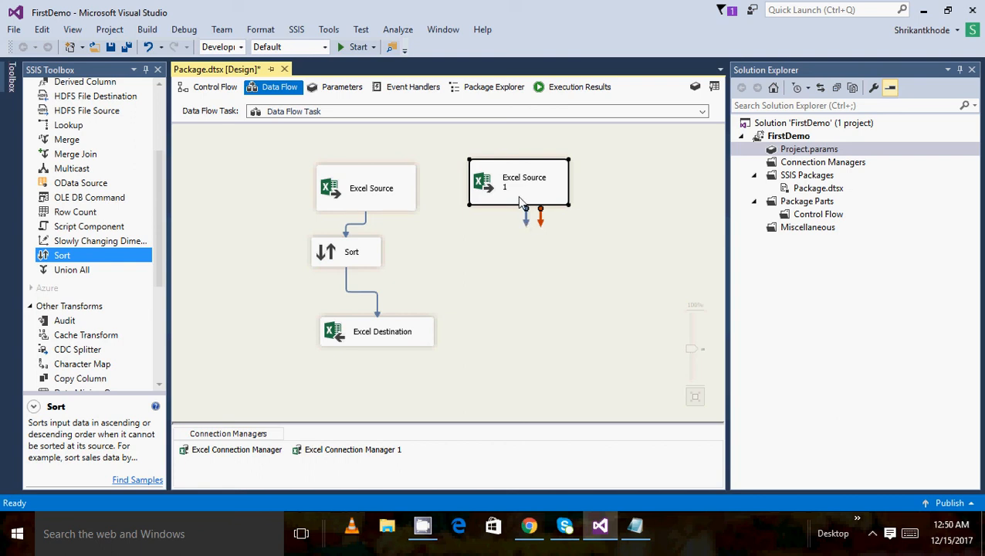
Add a Flat File Destination below Excel Source 1 and connect the source's data output to it
left_click_drag(158, 226, 161, 286)
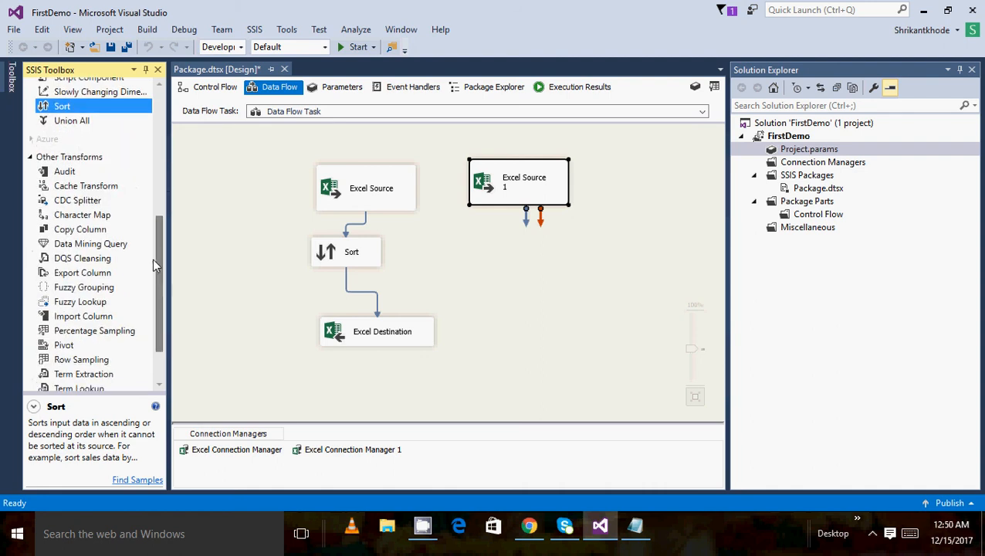
left_click(30, 156)
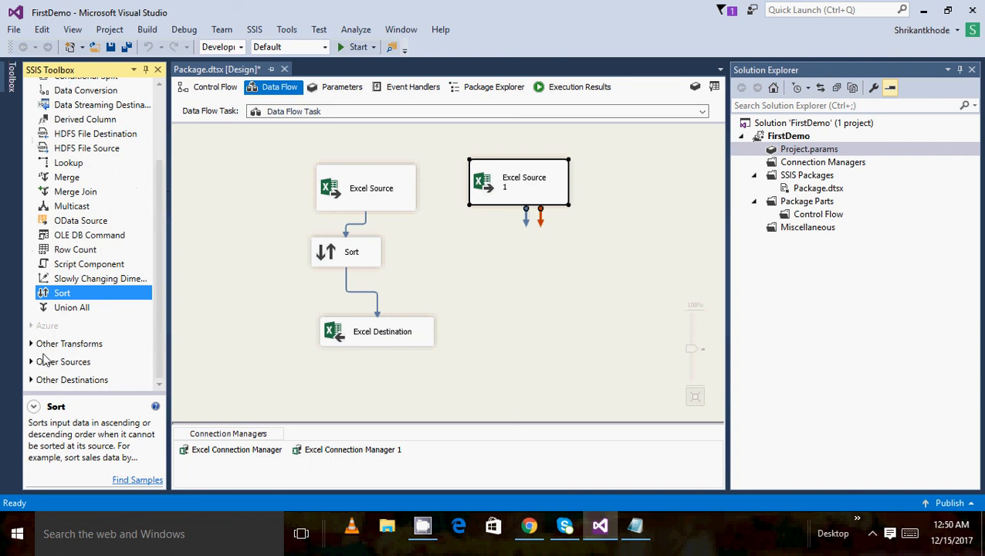
left_click(34, 379)
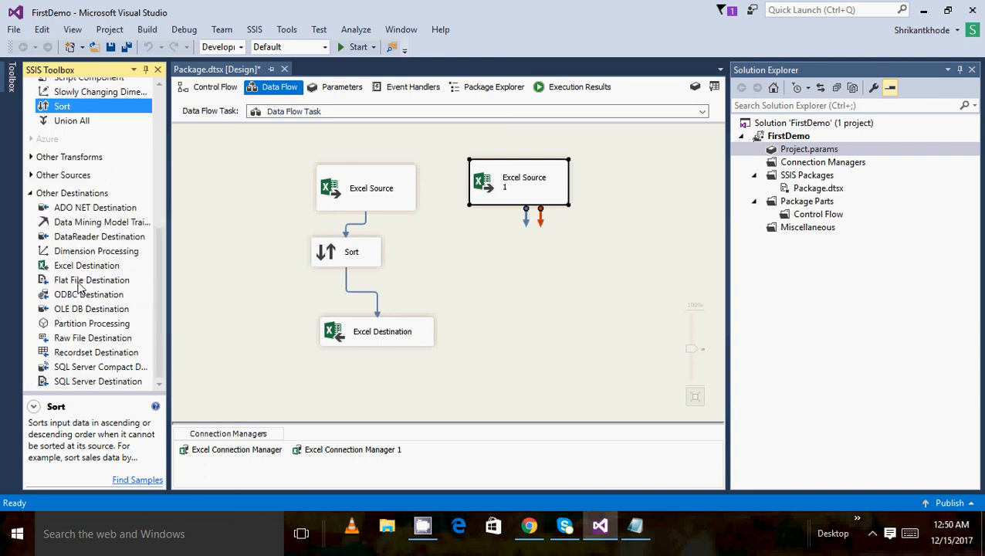
left_click_drag(83, 283, 529, 313)
left_click(540, 194)
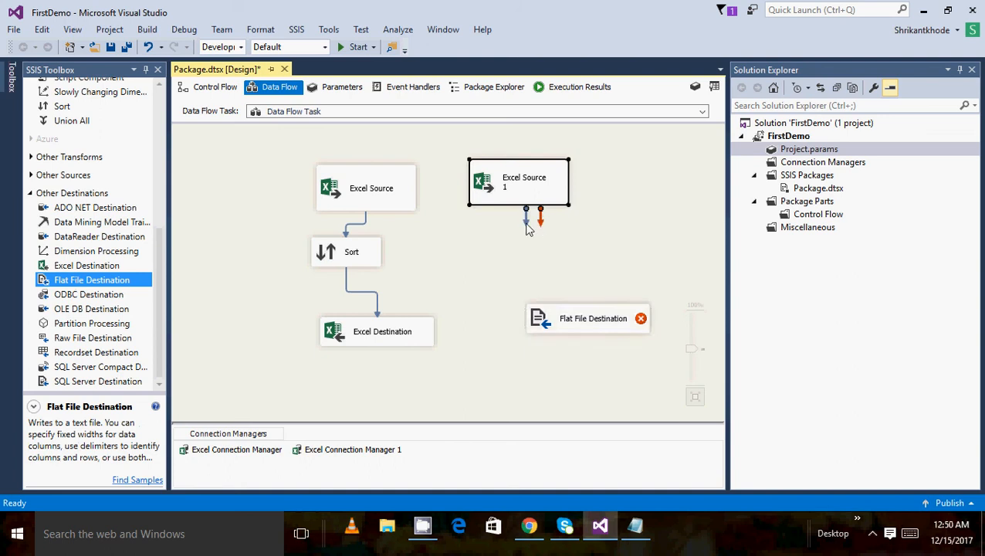
left_click_drag(525, 220, 569, 324)
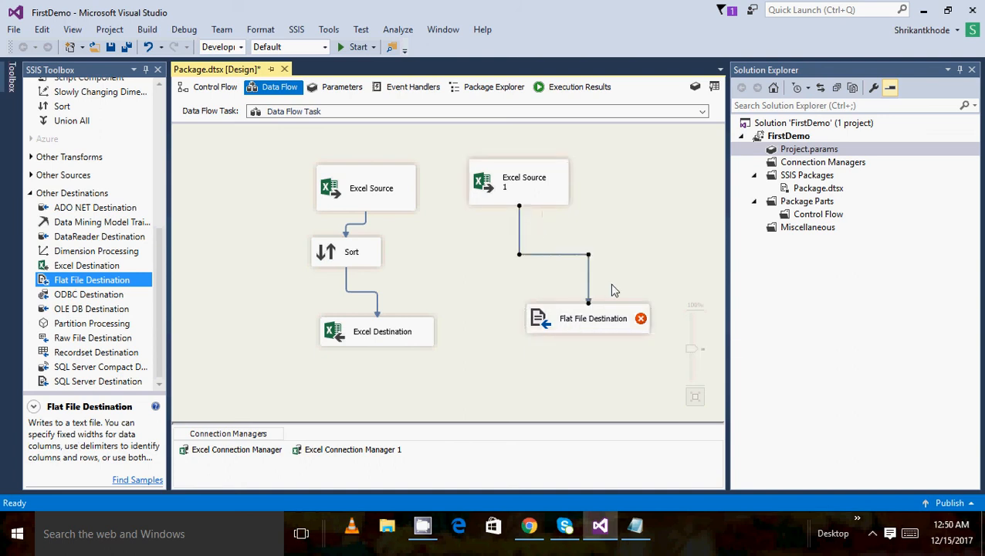
left_click(533, 192)
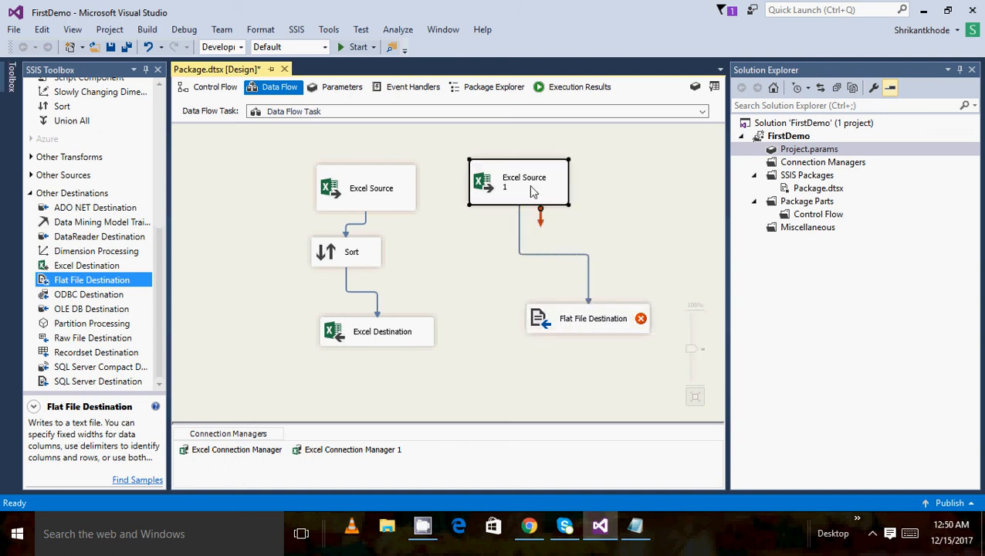
left_click(592, 320)
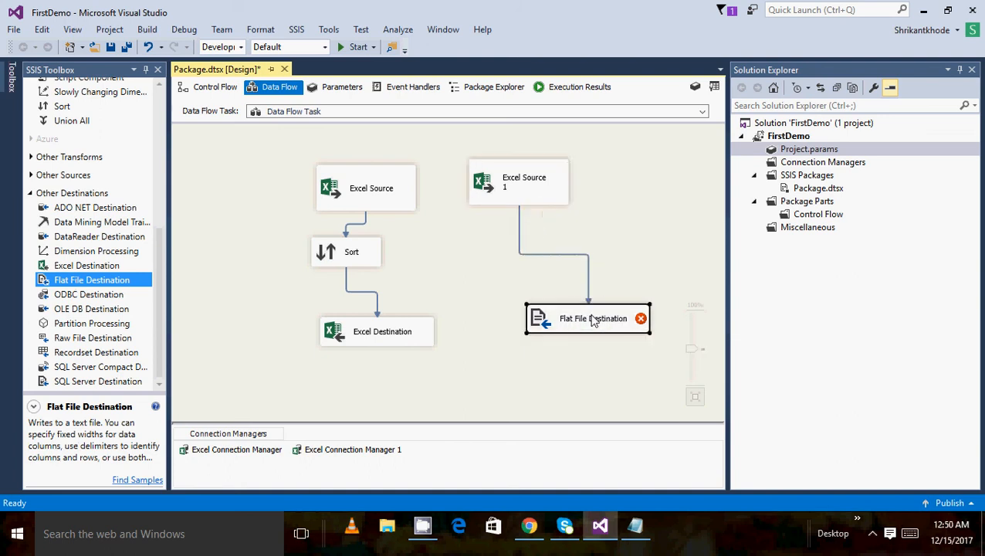
Delete the Flat File Destination from the data flow
left_click(589, 274)
left_click(597, 332)
key("Delete")
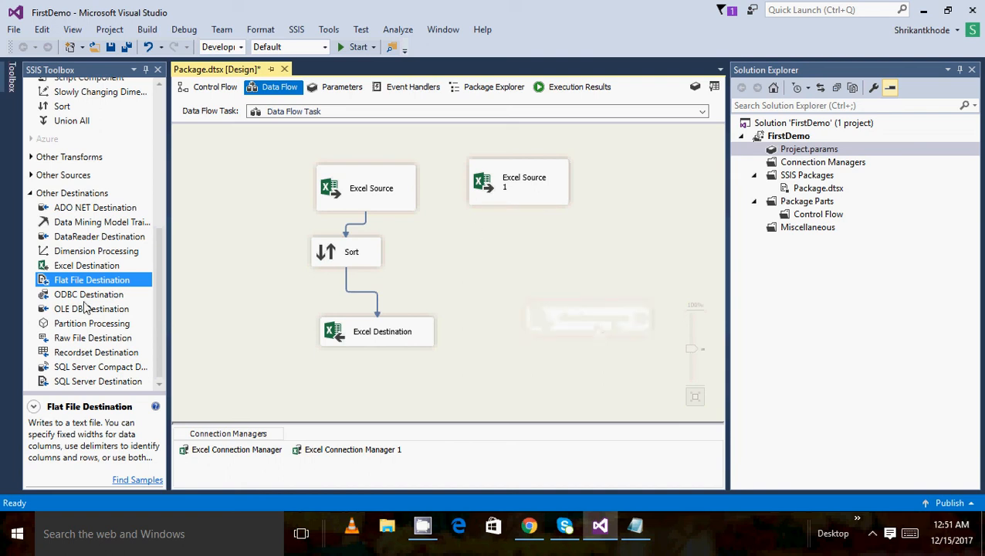
Add an OLE DB Destination below Excel Source 1 and connect the source's data output to it
left_click_drag(88, 311, 605, 297)
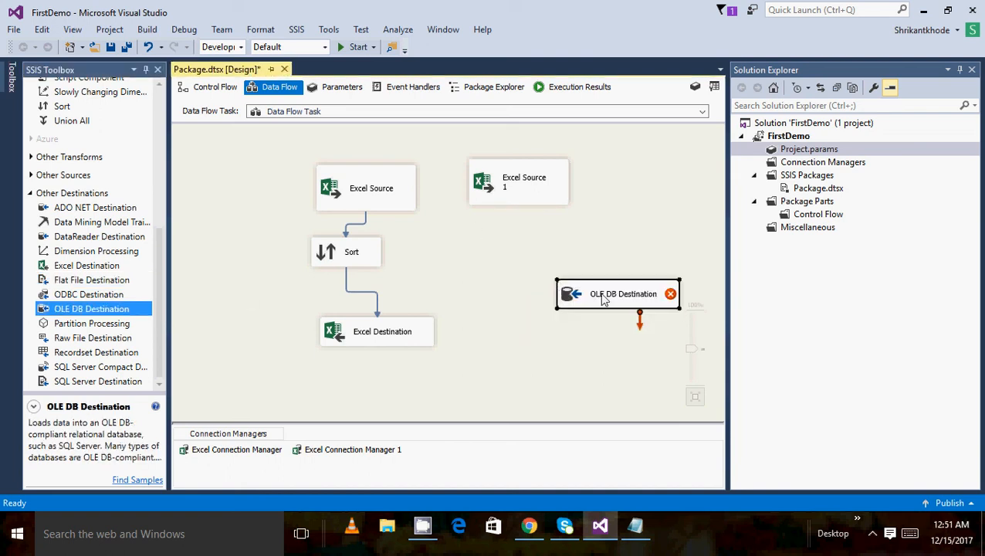
double_click(604, 298)
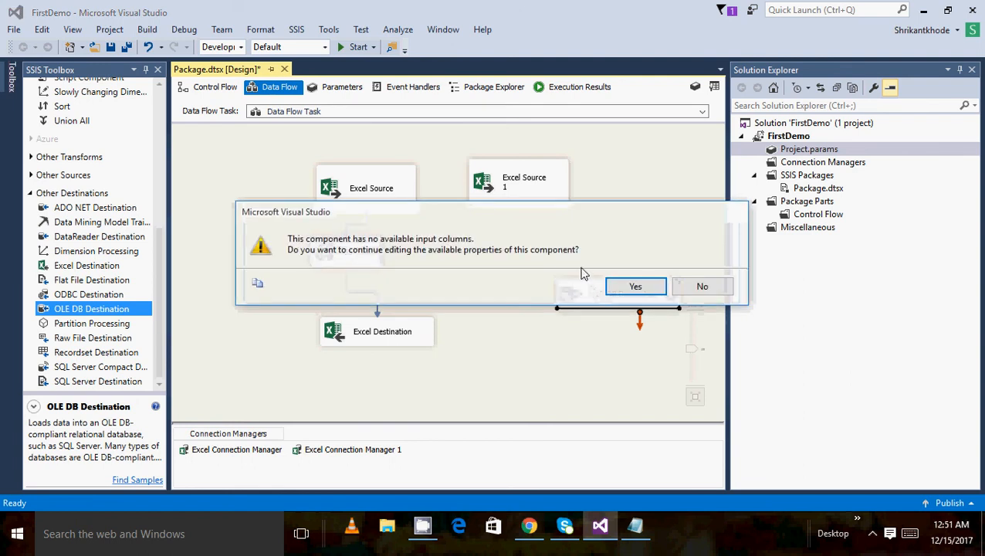
left_click(635, 286)
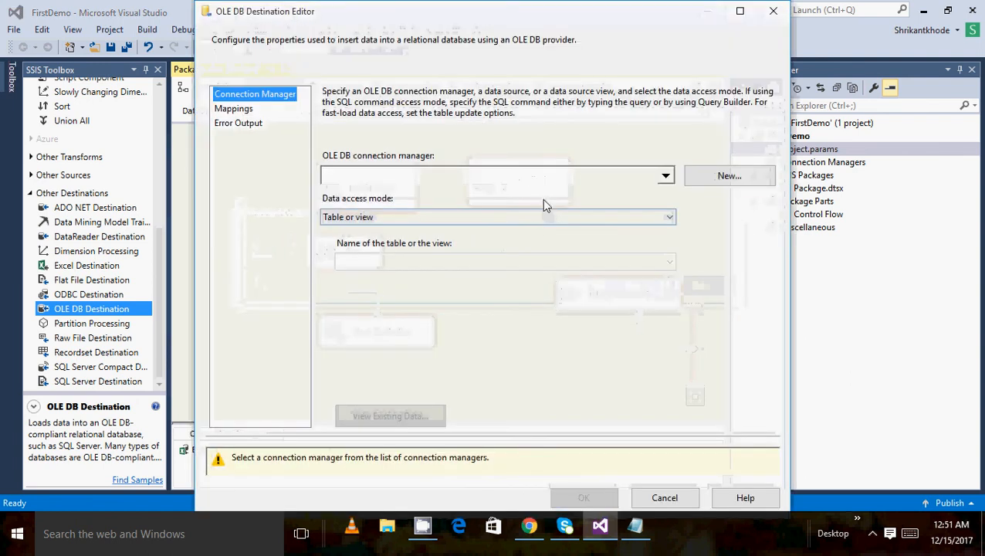
left_click(774, 16)
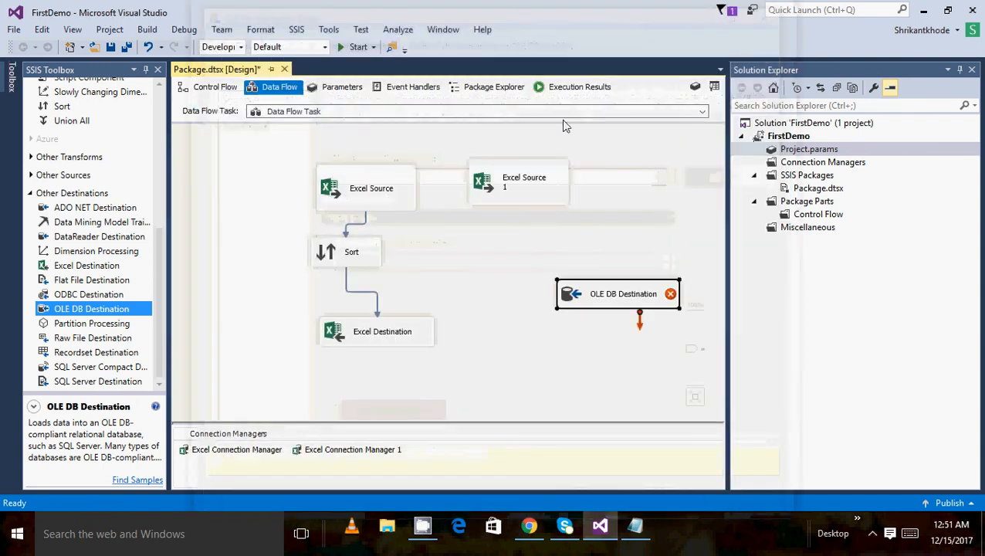
left_click(553, 192)
left_click_drag(525, 224, 592, 287)
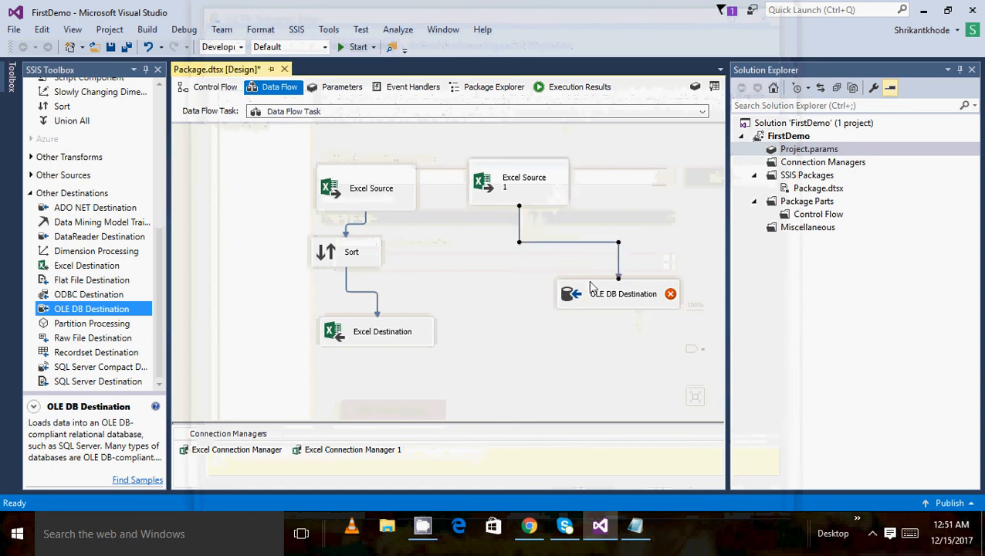
Start a new OLE DB connection for OLE DB Destination and select DESKTOP-FQDG7VA as its server
left_click(614, 297)
double_click(613, 297)
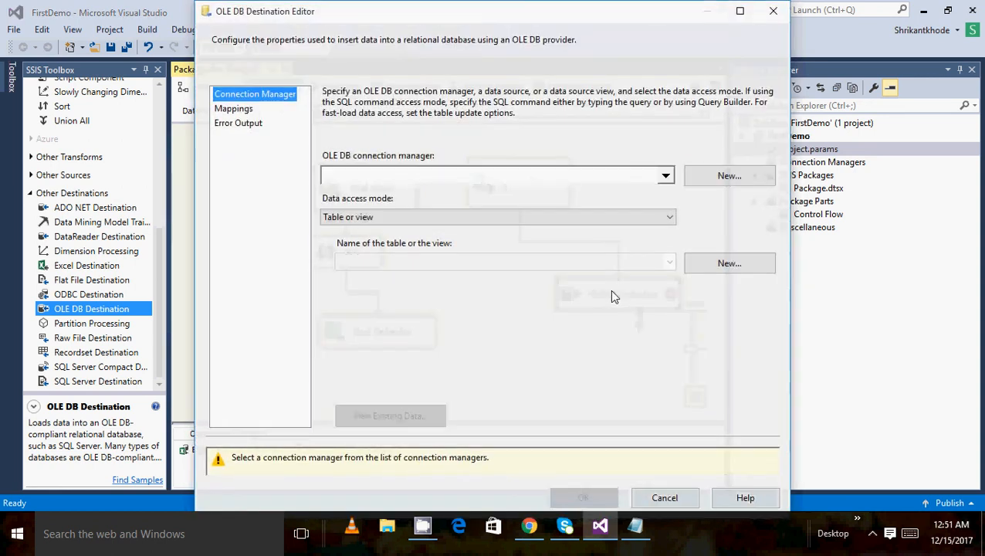
left_click(666, 177)
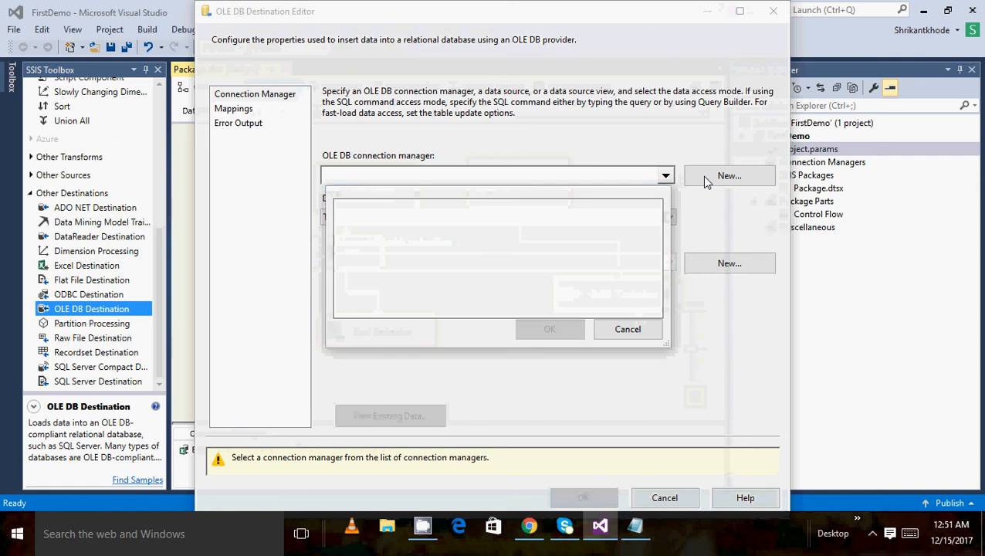
left_click(627, 330)
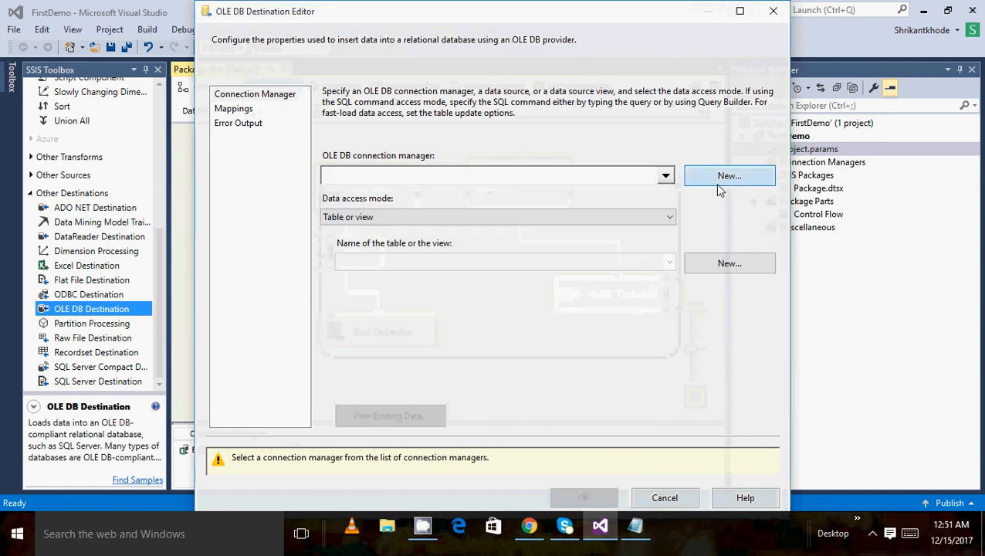
left_click(715, 182)
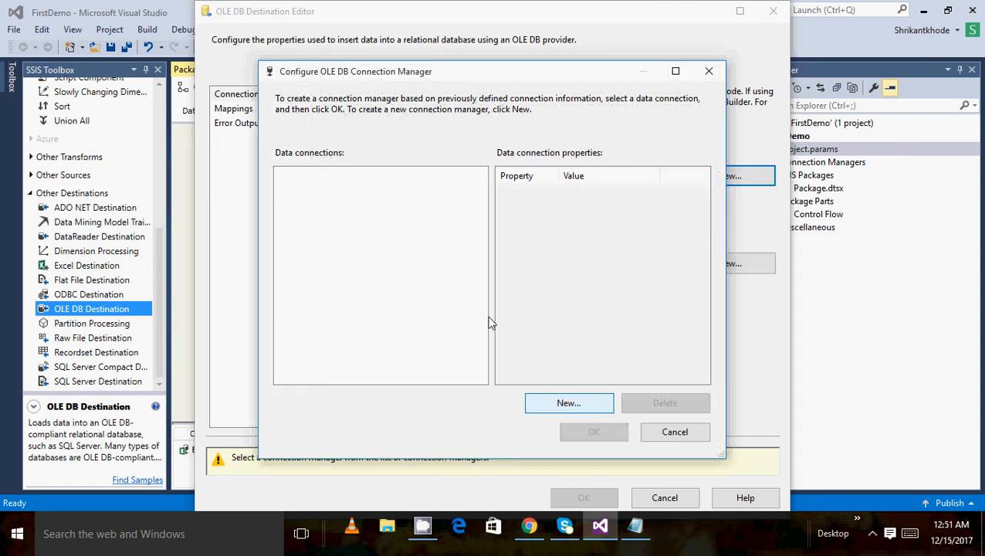
left_click(568, 401)
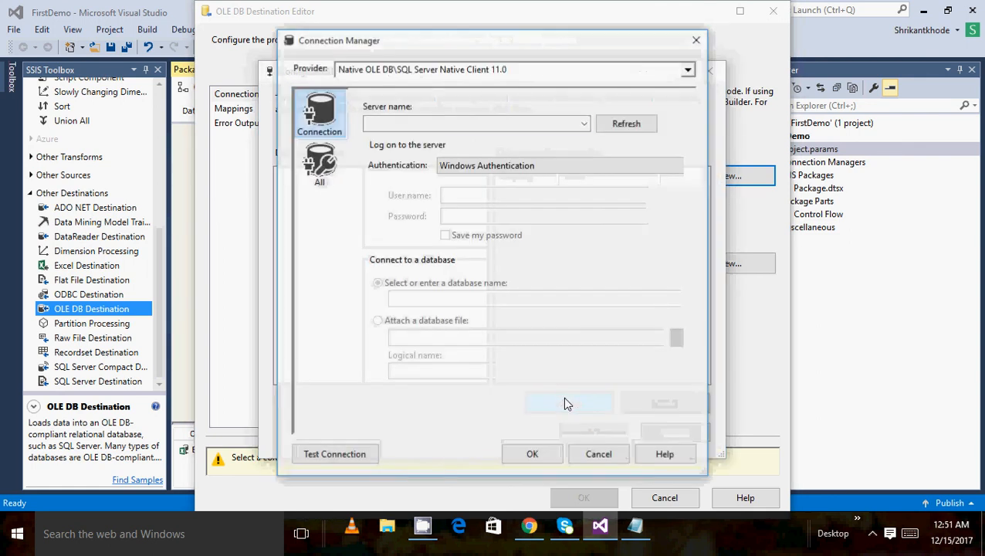
left_click(584, 124)
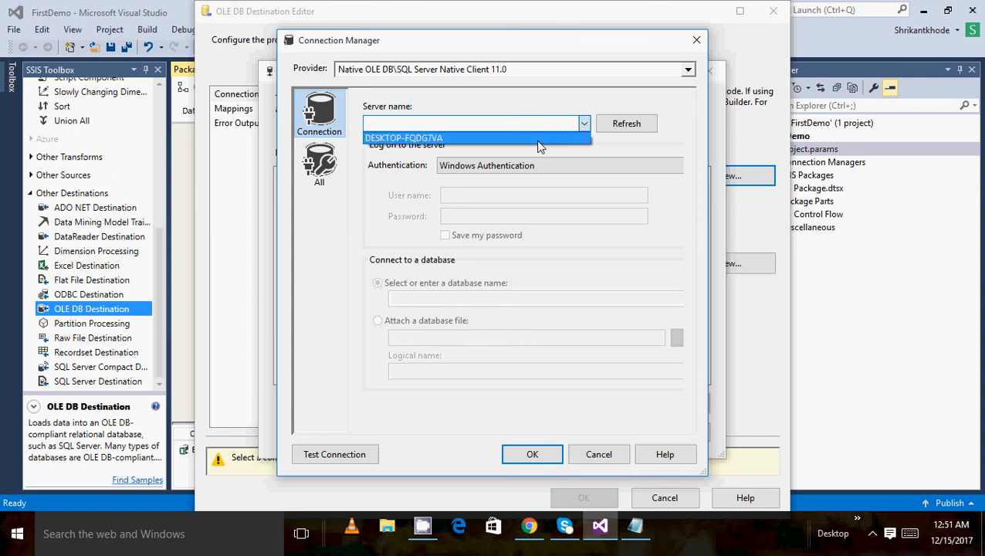
left_click(538, 134)
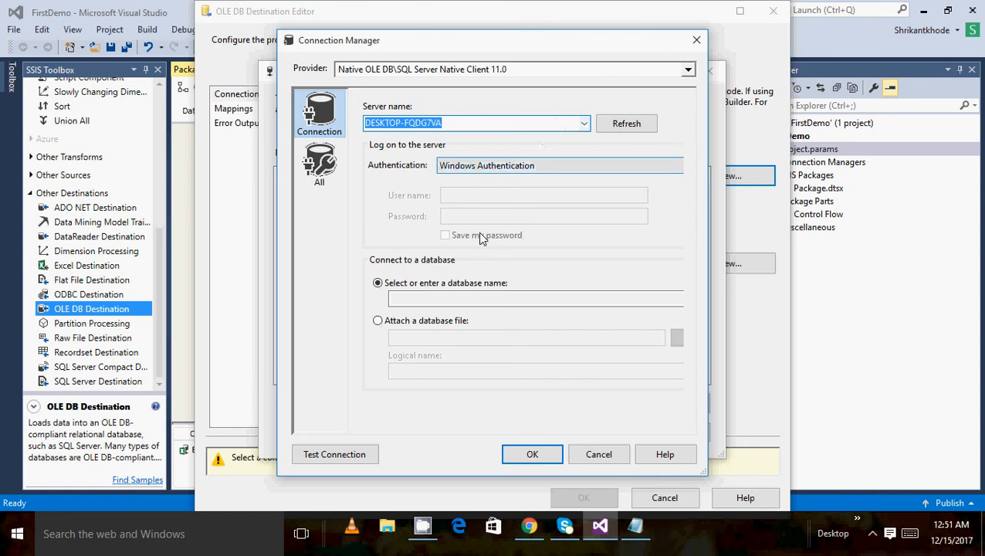
Select Adventure as the database of the new OLE DB connection, widening the dialog to reach the database list
left_click(604, 295)
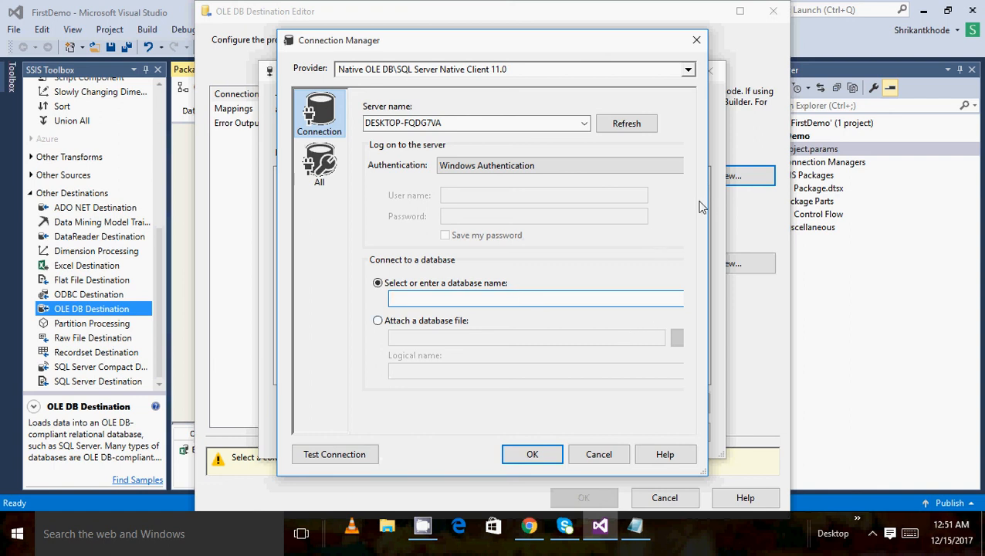
left_click_drag(705, 199, 840, 201)
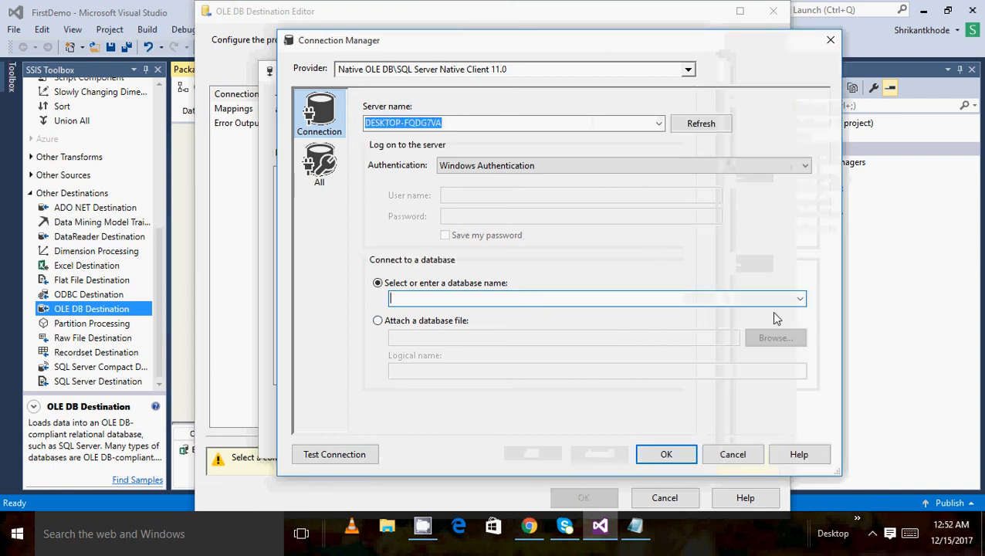
left_click(800, 300)
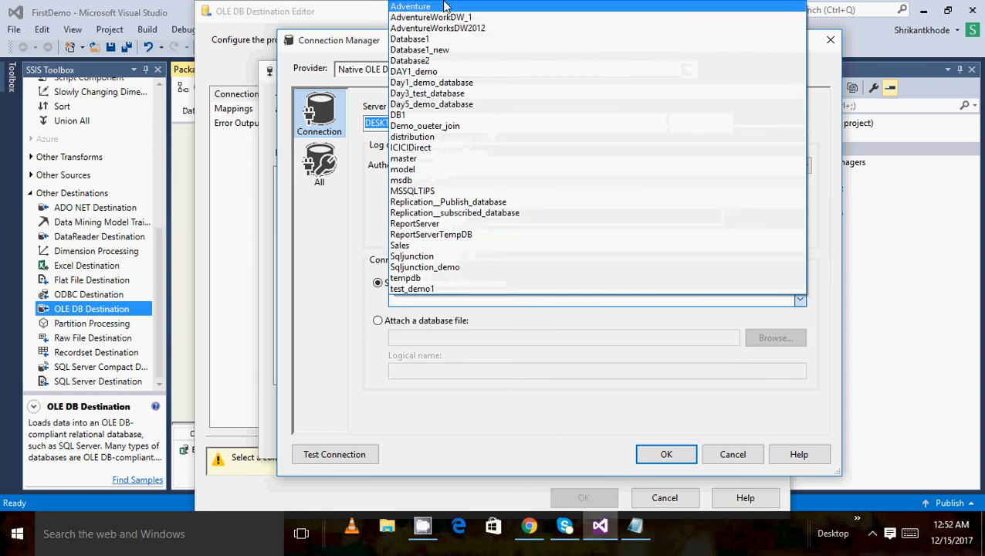
left_click(439, 7)
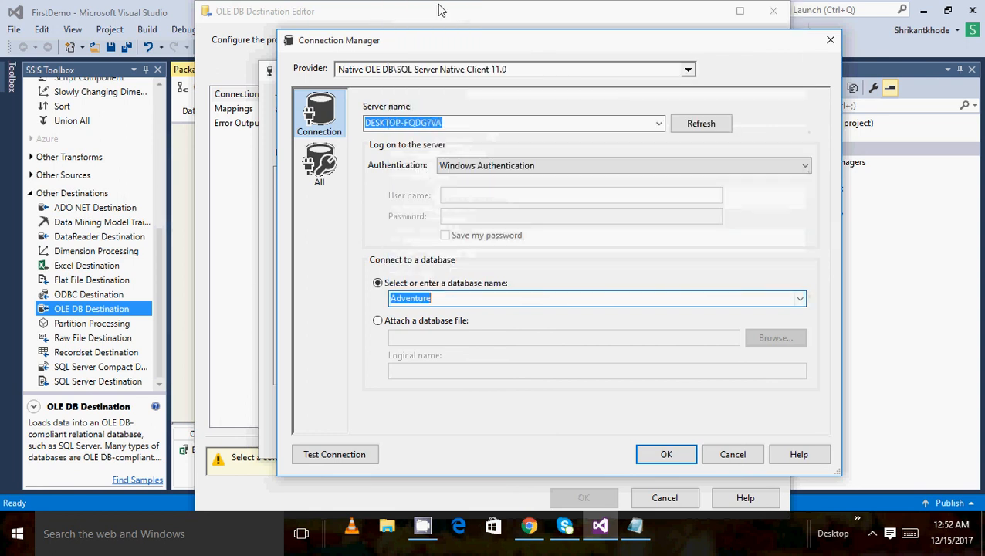
Test the connection to Adventure and confirm it as the connection manager of OLE DB Destination
left_click(335, 454)
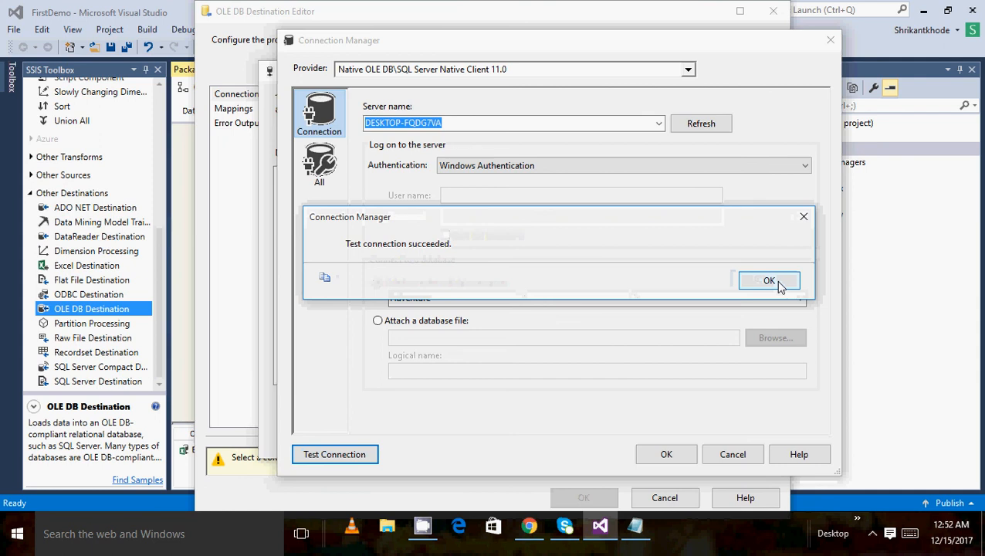
left_click(775, 280)
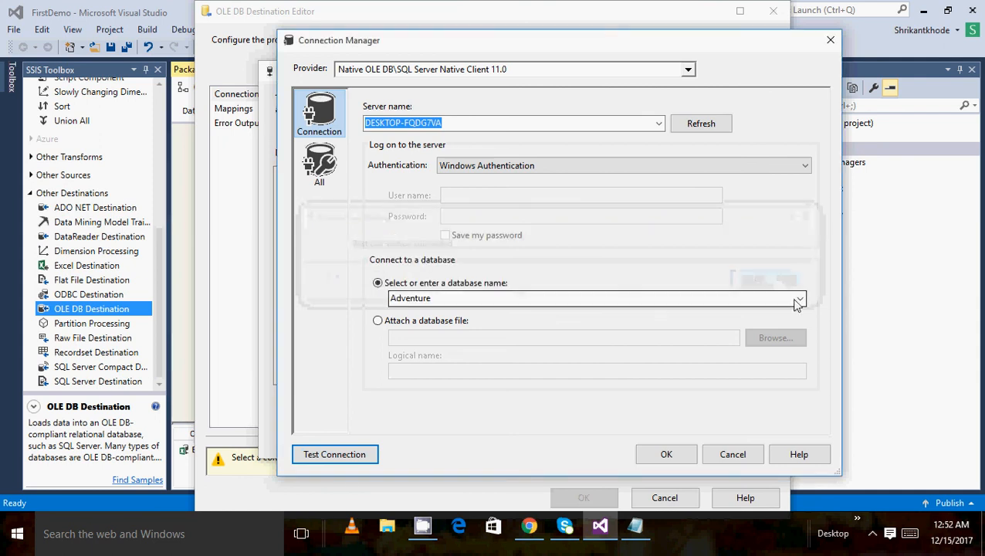
double_click(798, 304)
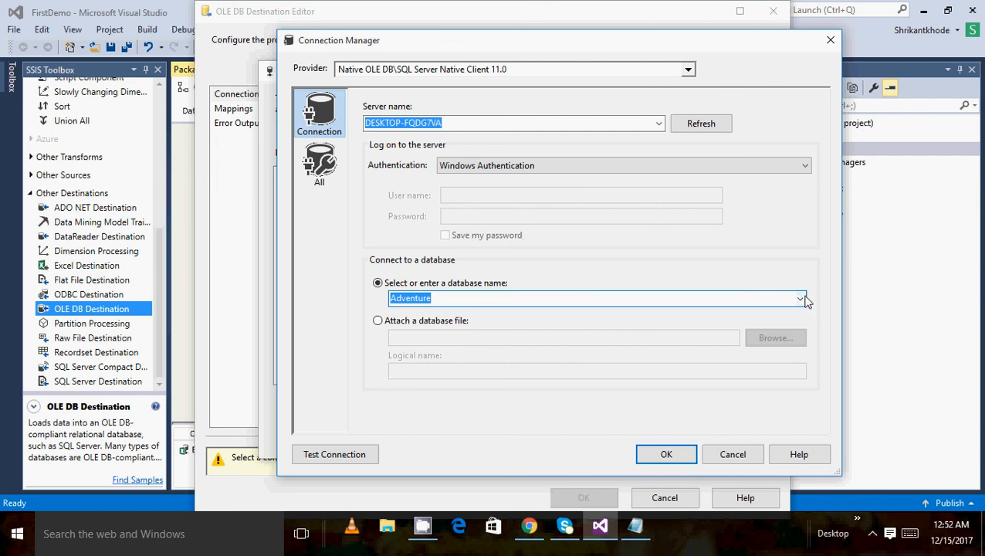
left_click(670, 454)
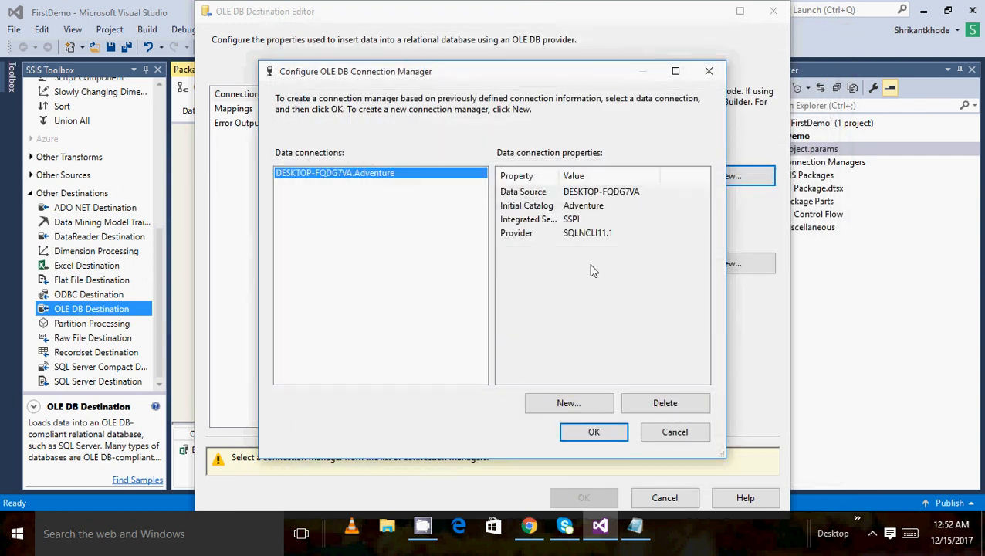
left_click(594, 432)
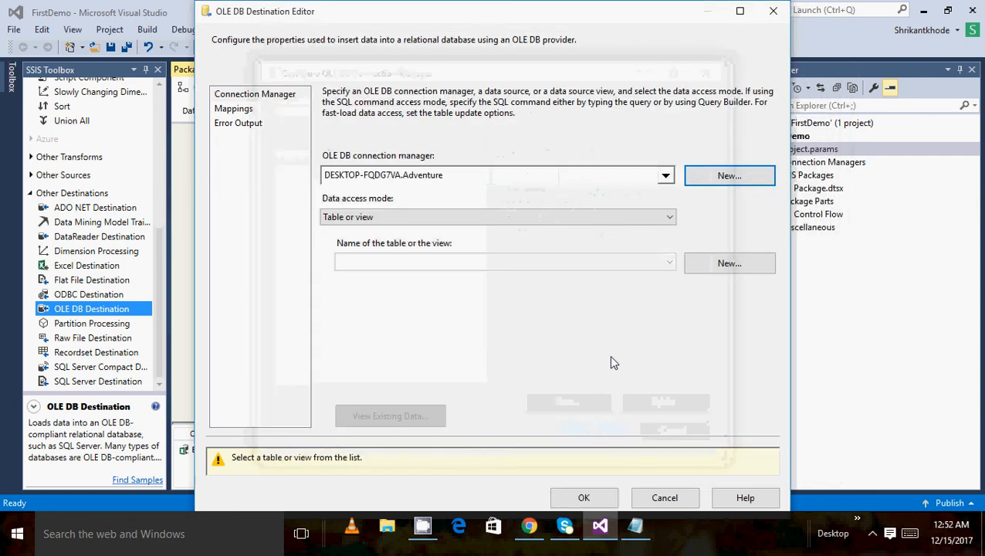
Create a destination table in Adventure named with the account owner's first name plus "_first_load" and preview its existing data
left_click(669, 263)
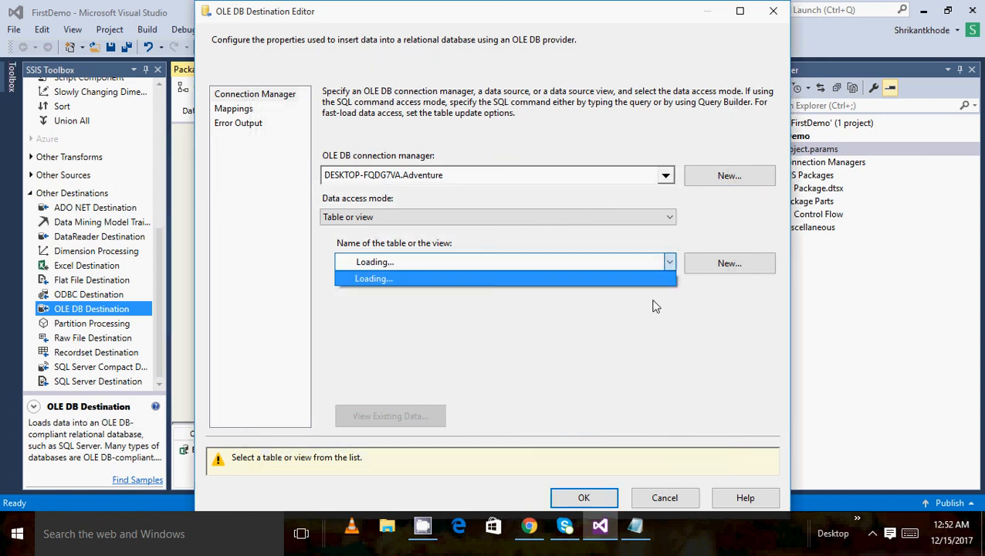
left_click(642, 326)
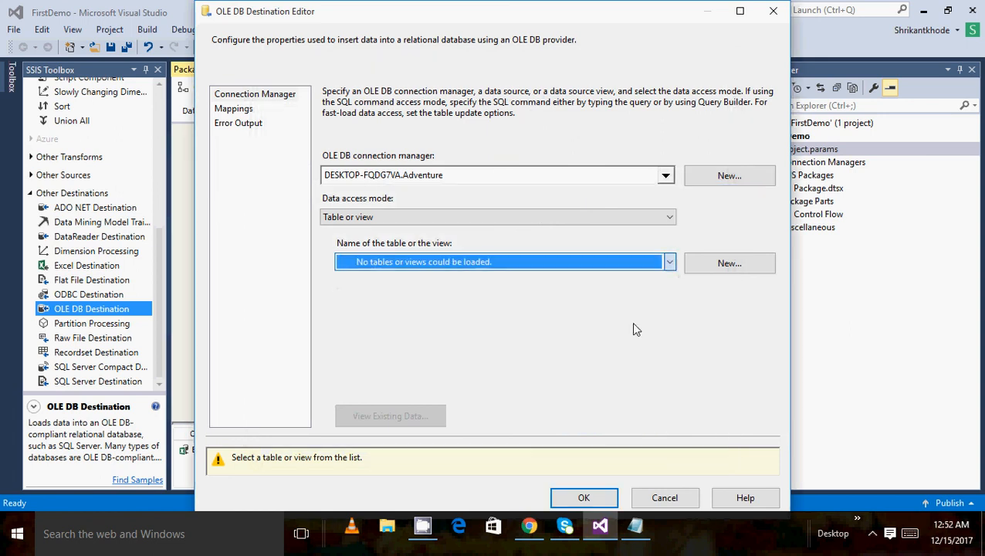
left_click(739, 273)
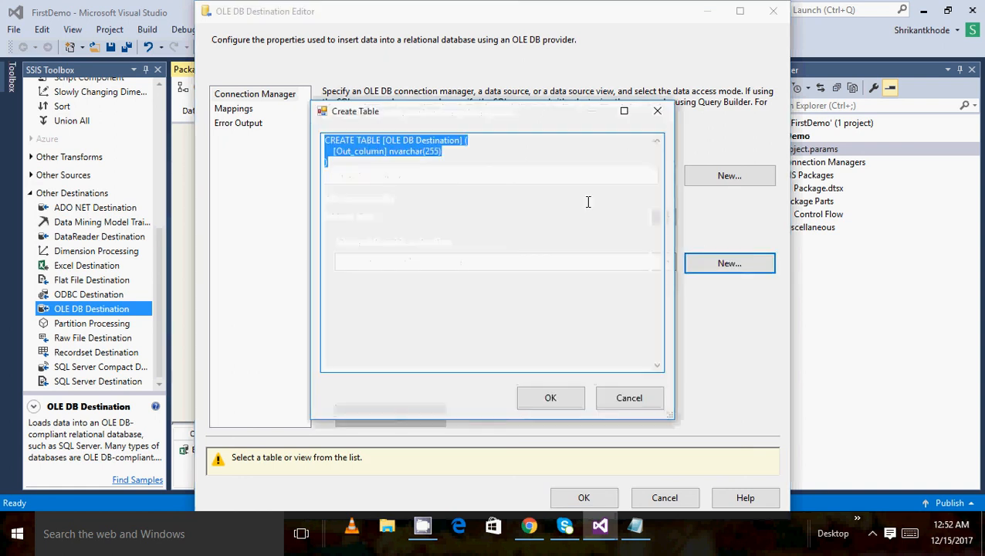
left_click(448, 141)
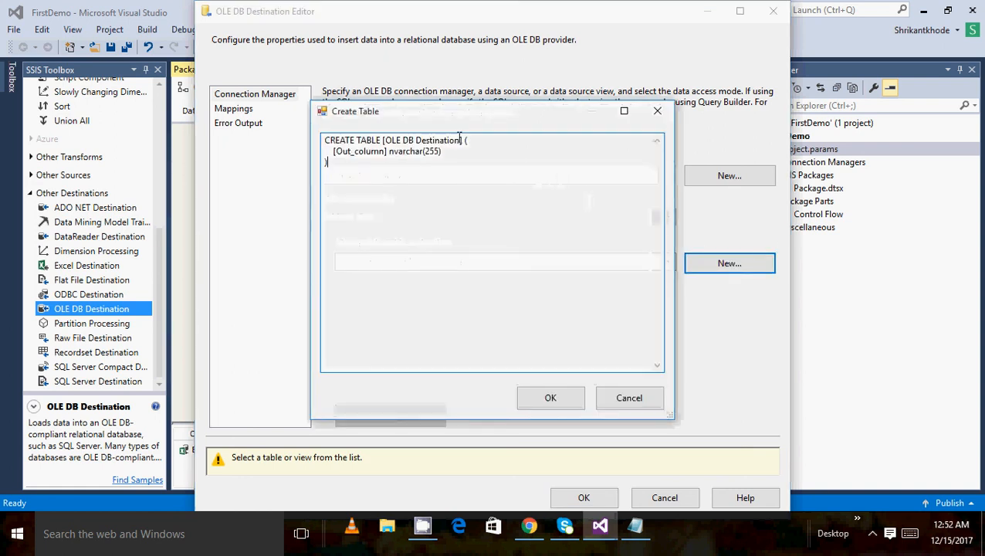
left_click_drag(461, 139, 384, 140)
type("Shrikant_first_load")
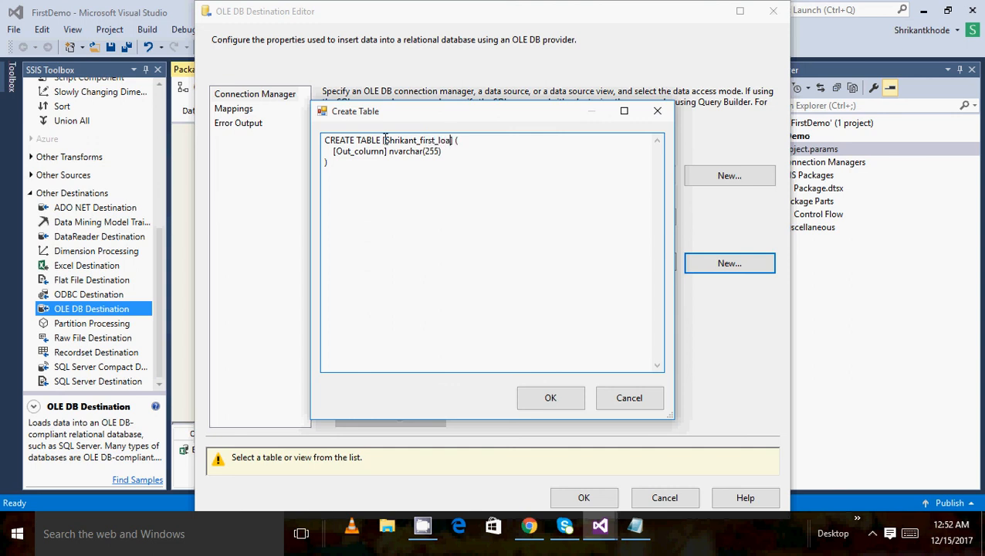
left_click(551, 398)
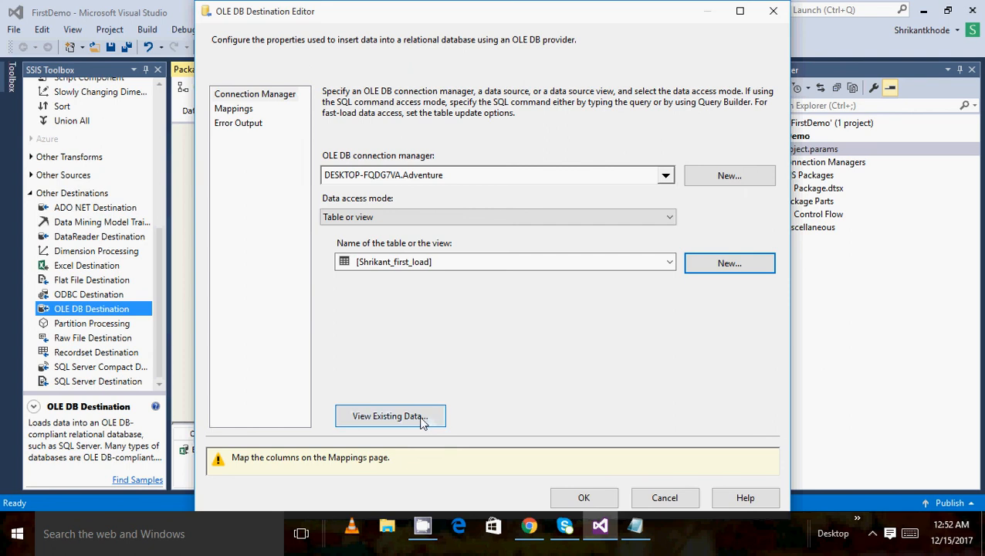
left_click(421, 416)
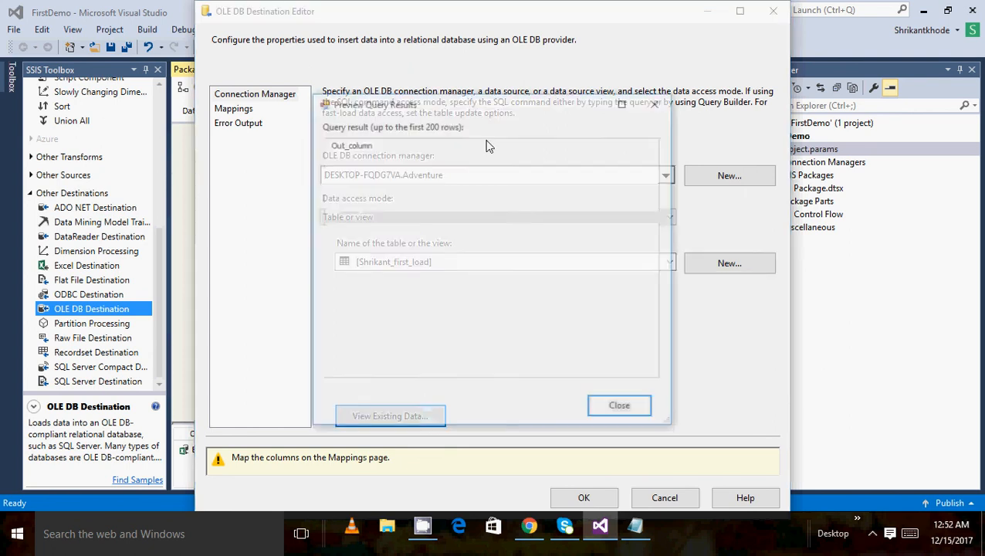
left_click(657, 102)
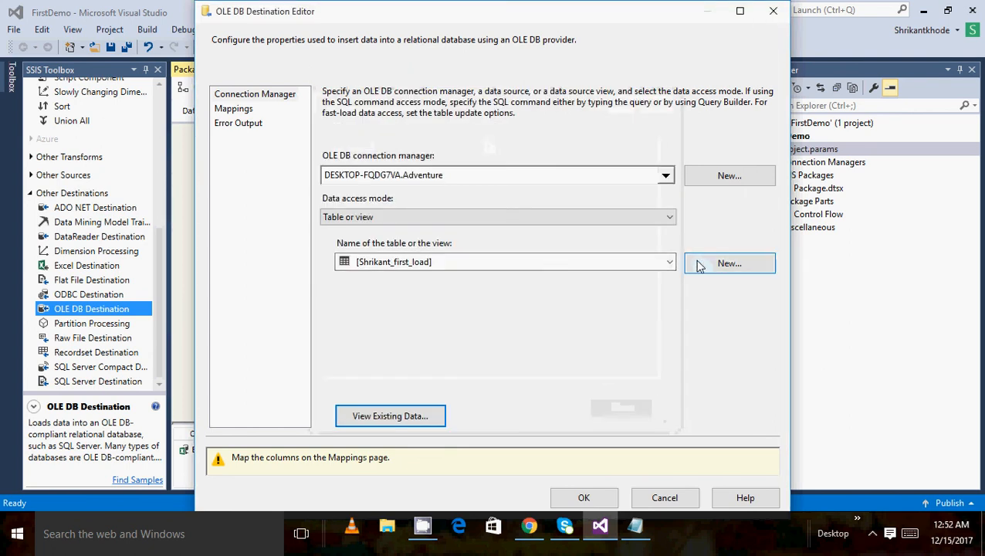
Start another new table for OLE DB Destination and rename its Out_column column to Col1 in the CREATE TABLE statement
left_click(706, 264)
left_click(480, 154)
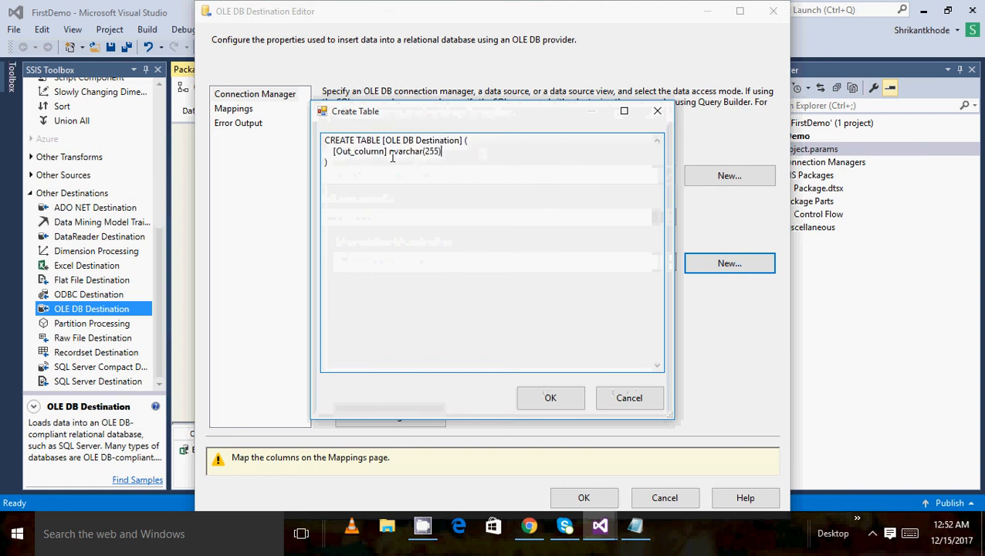
left_click_drag(386, 151, 349, 151)
key("BackSpace")
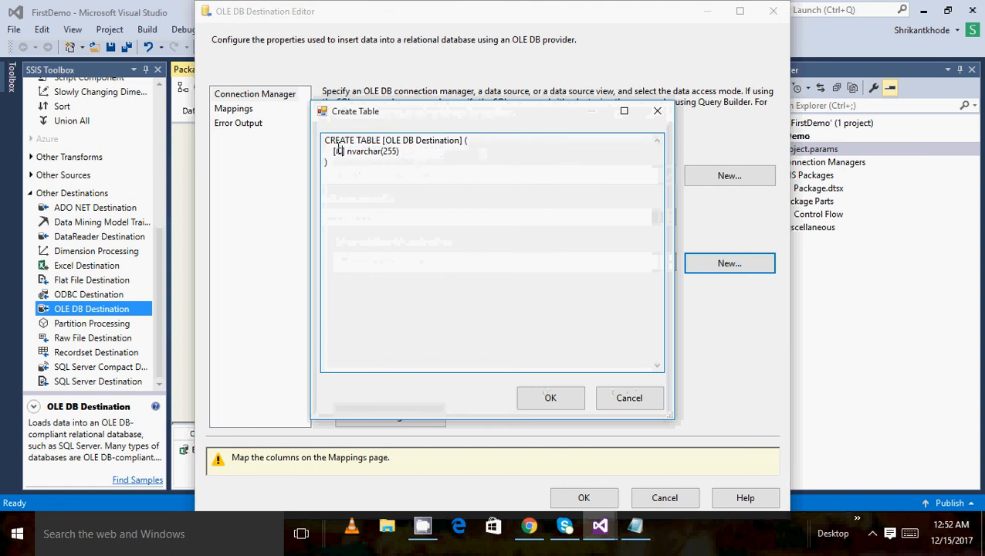
type("Col1")
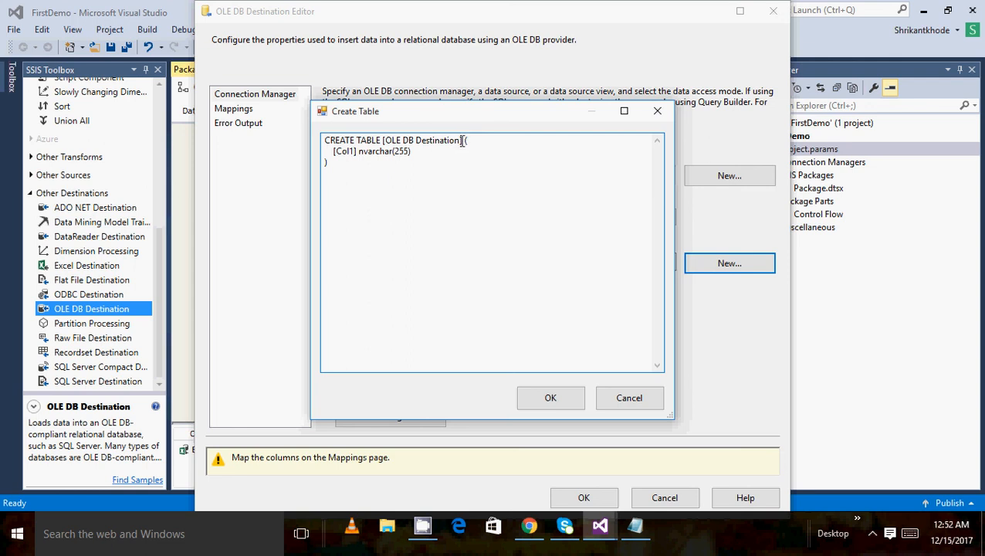
Name the new table with the account owner's first name plus "_test", create it, and confirm it as the destination table
key("ctrl+a")
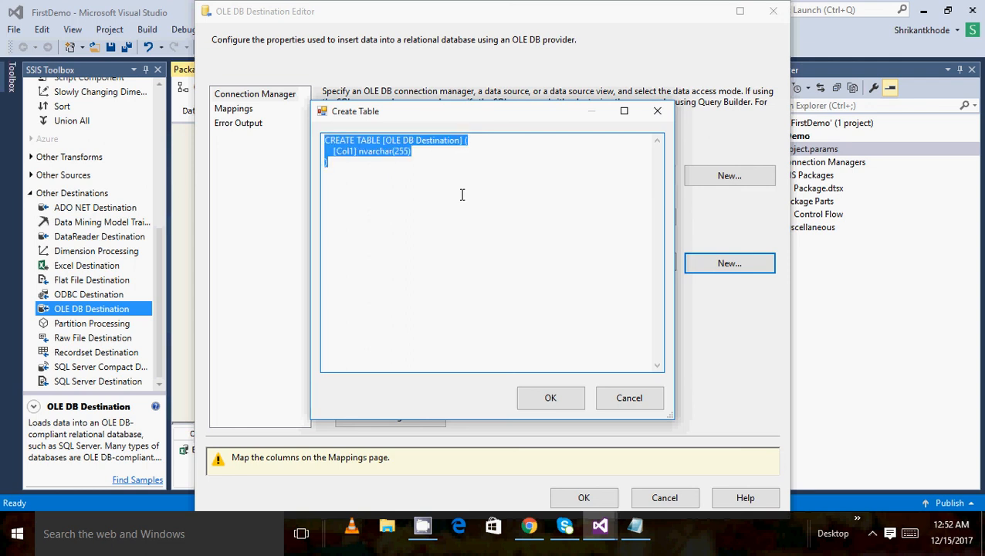
left_click(460, 186)
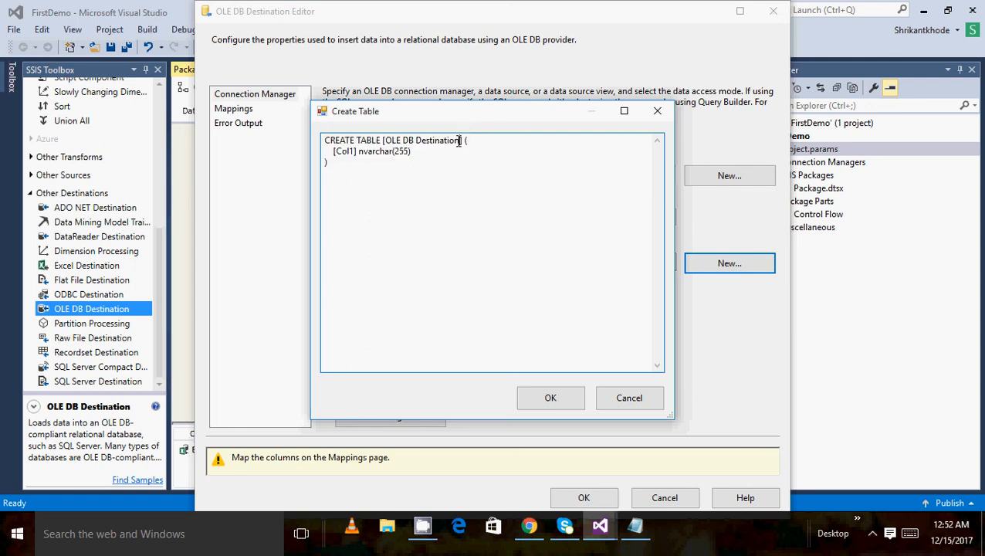
left_click_drag(458, 141, 385, 140)
key("BackSpace")
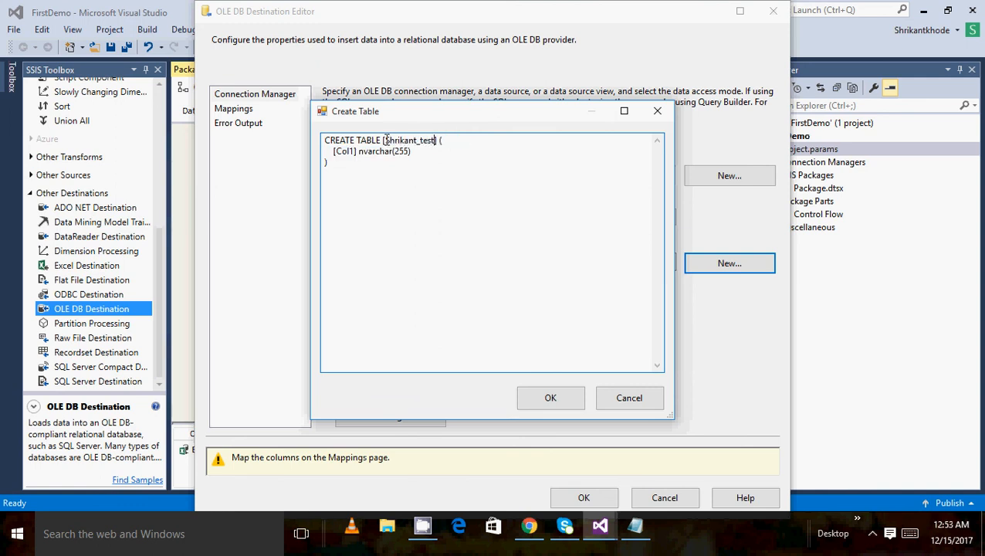
double_click(432, 141)
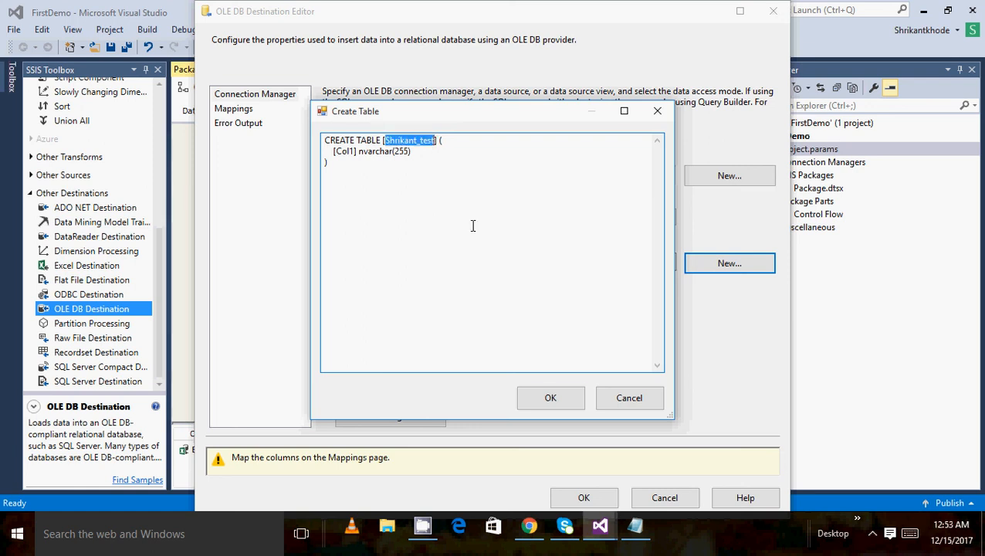
left_click(550, 397)
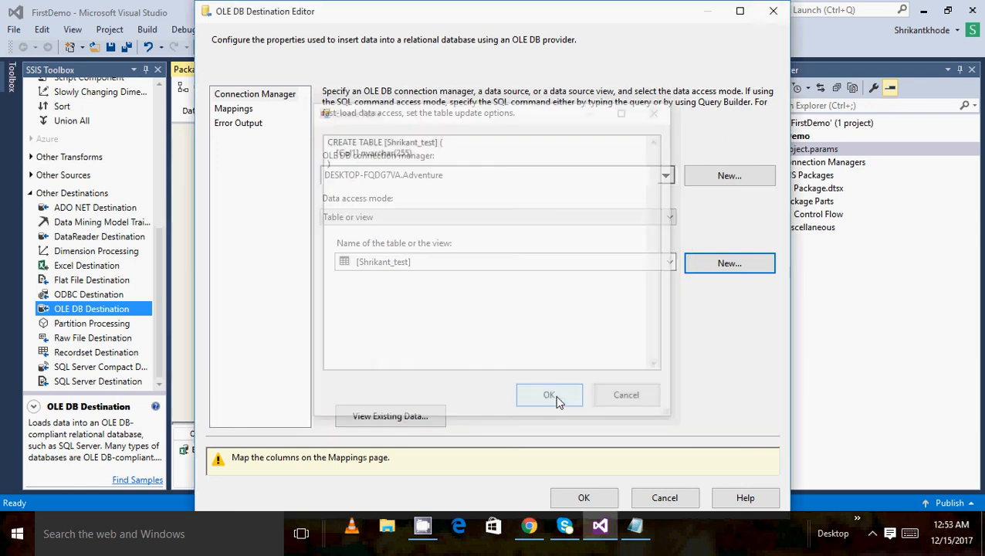
left_click(583, 496)
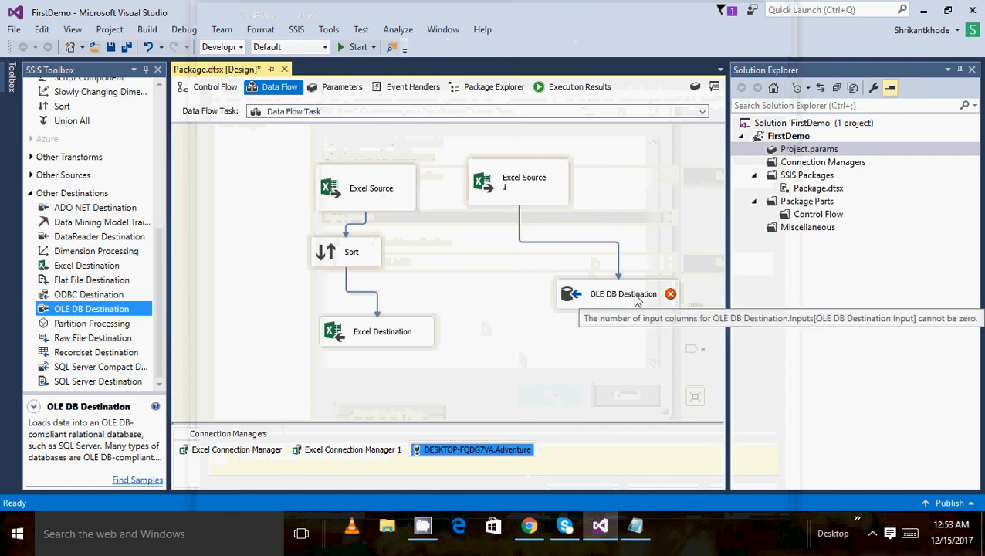
left_click(662, 299)
double_click(662, 299)
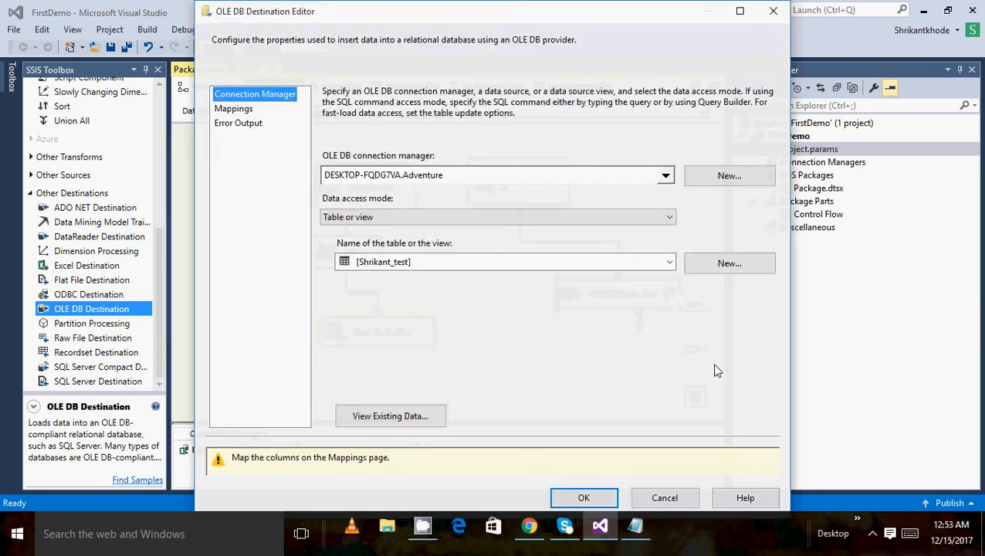
left_click(682, 498)
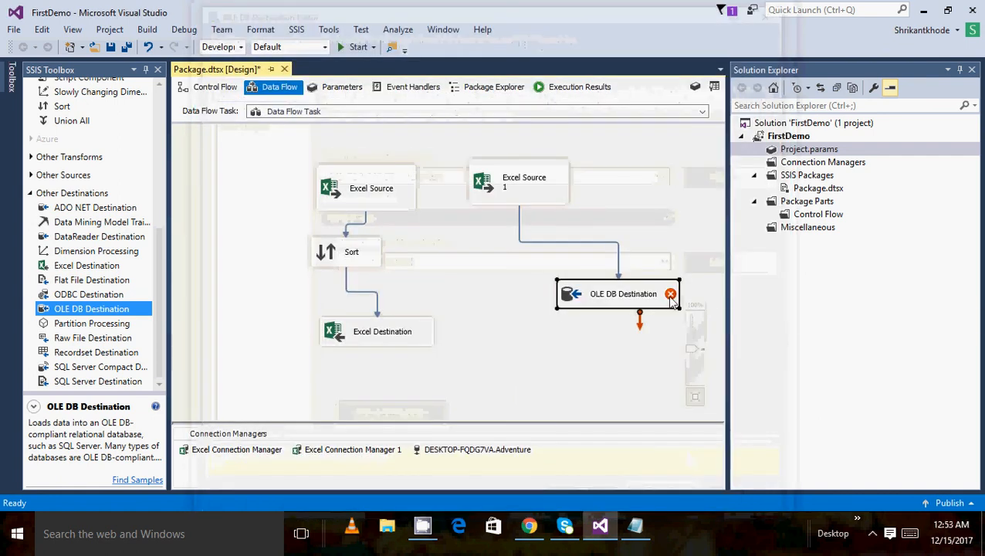
Map the input column Out_column to the destination column Col1 in OLE DB Destination and confirm the mapping
mouse_move(671, 301)
double_click(641, 294)
left_click(249, 111)
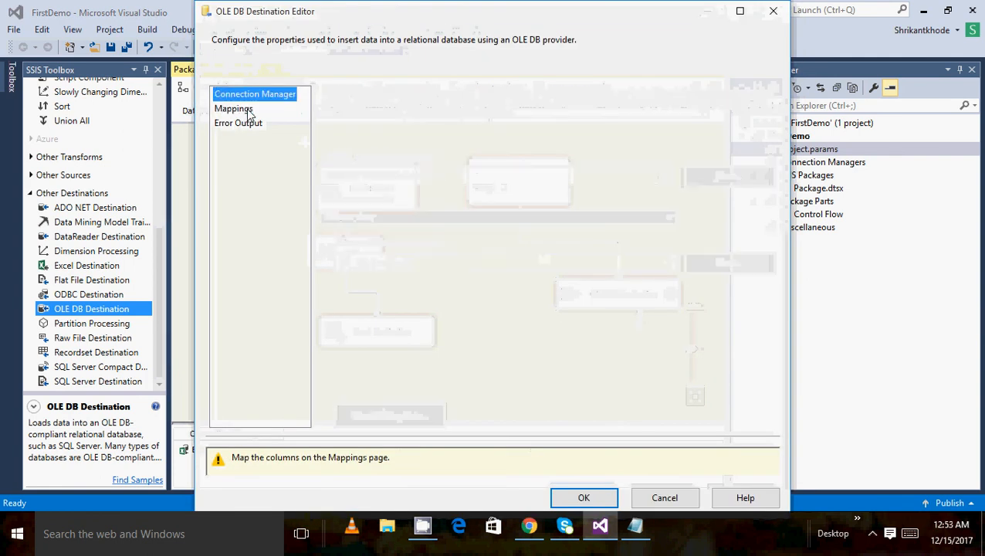
left_click(434, 311)
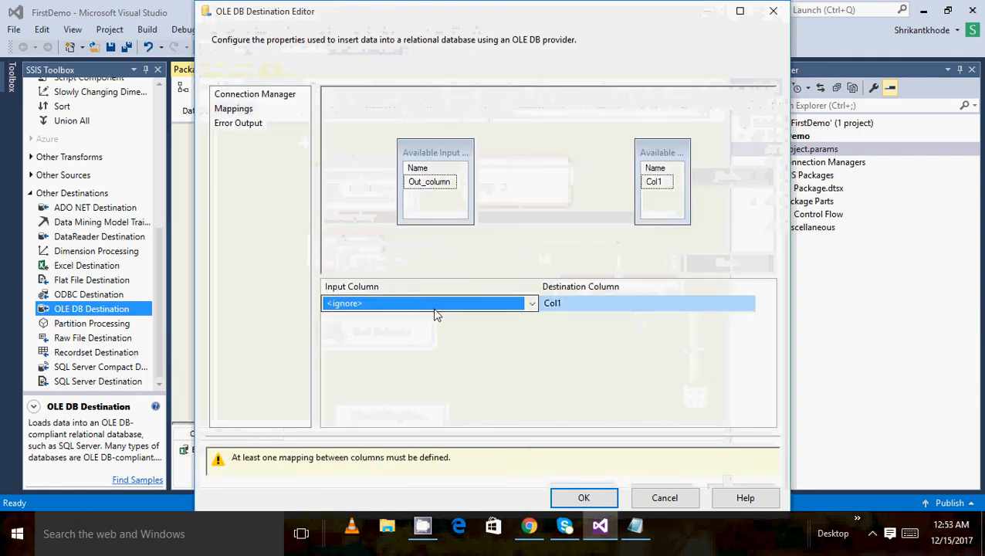
left_click(434, 305)
left_click(420, 331)
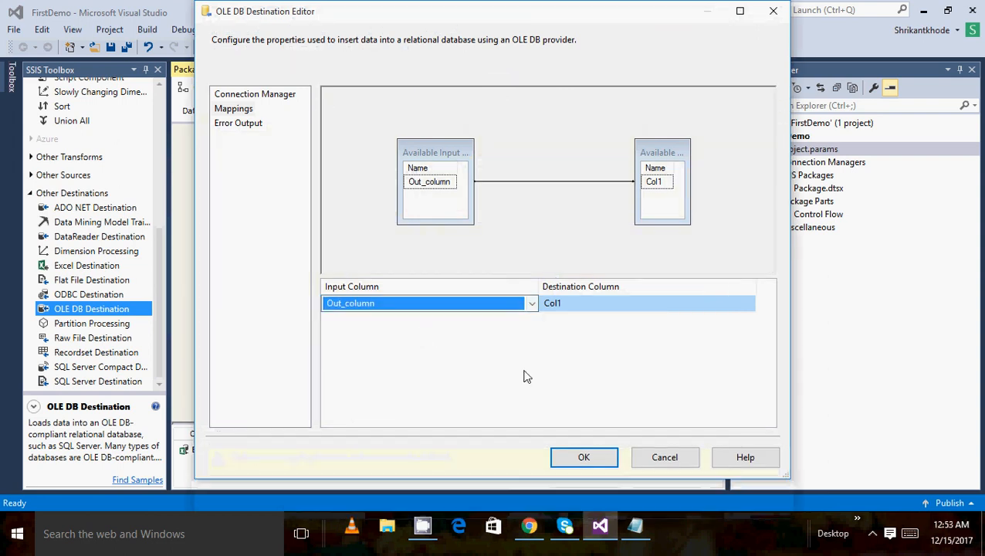
left_click(585, 457)
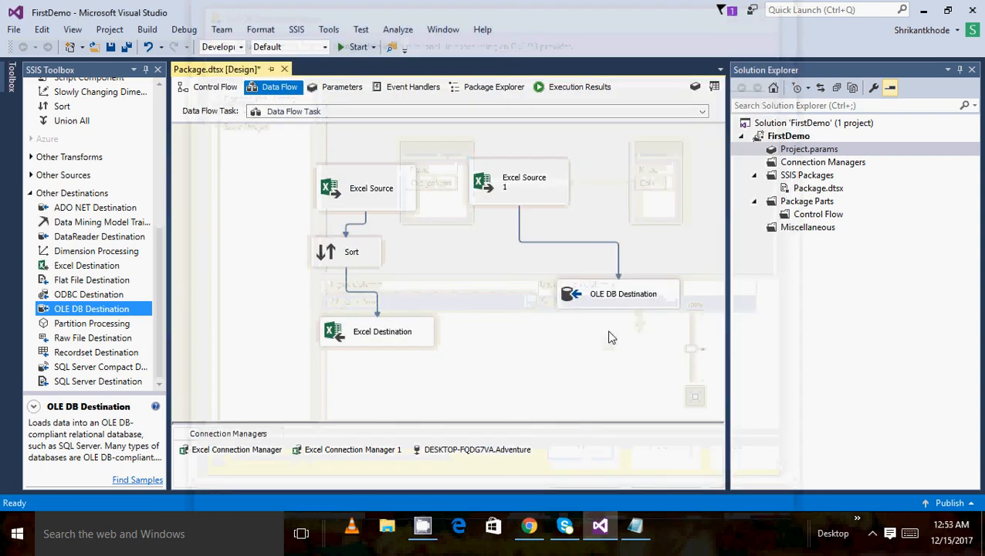
left_click(619, 301)
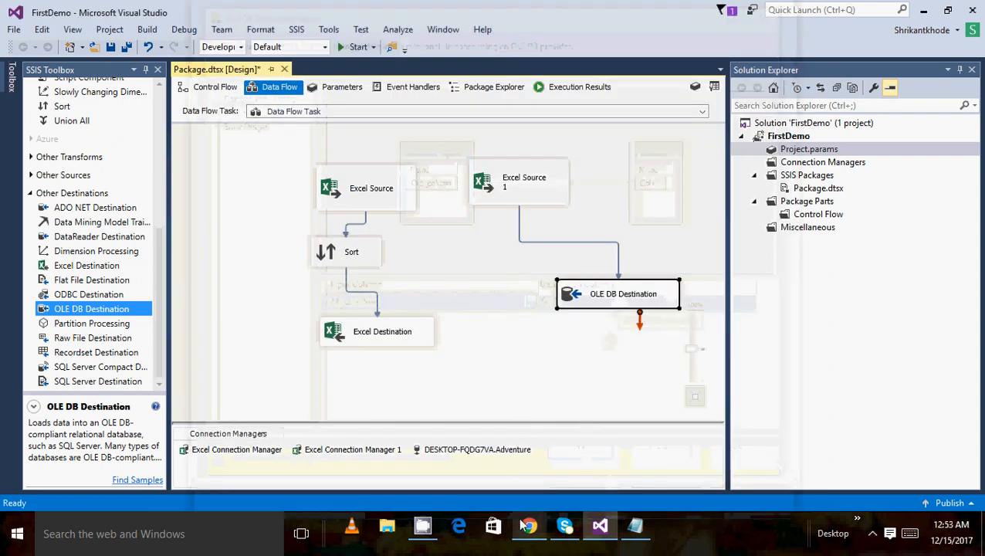
key("super")
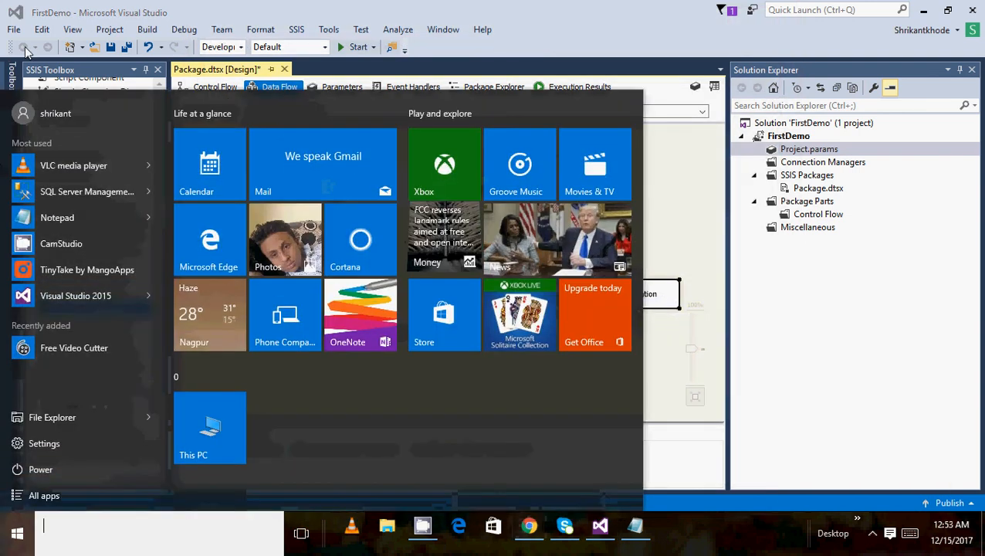
left_click(40, 36)
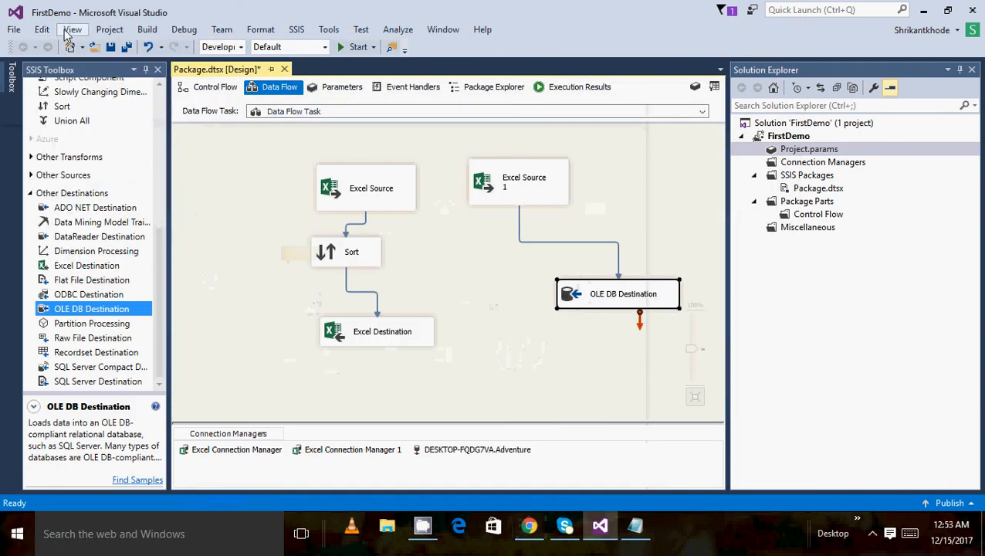
Show Server Explorer and start a new data connection with Microsoft SQL Server as its data source
mouse_move(70, 31)
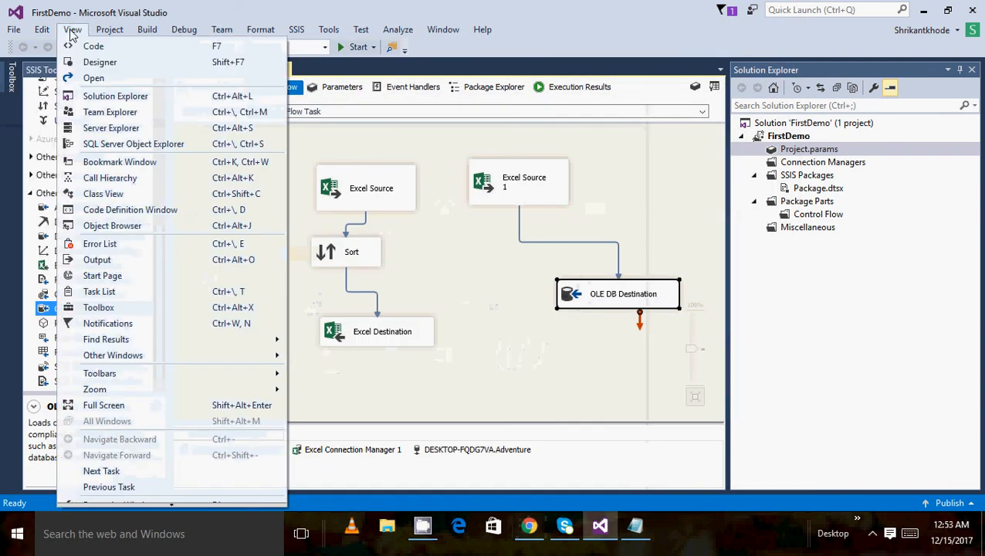
left_click(117, 129)
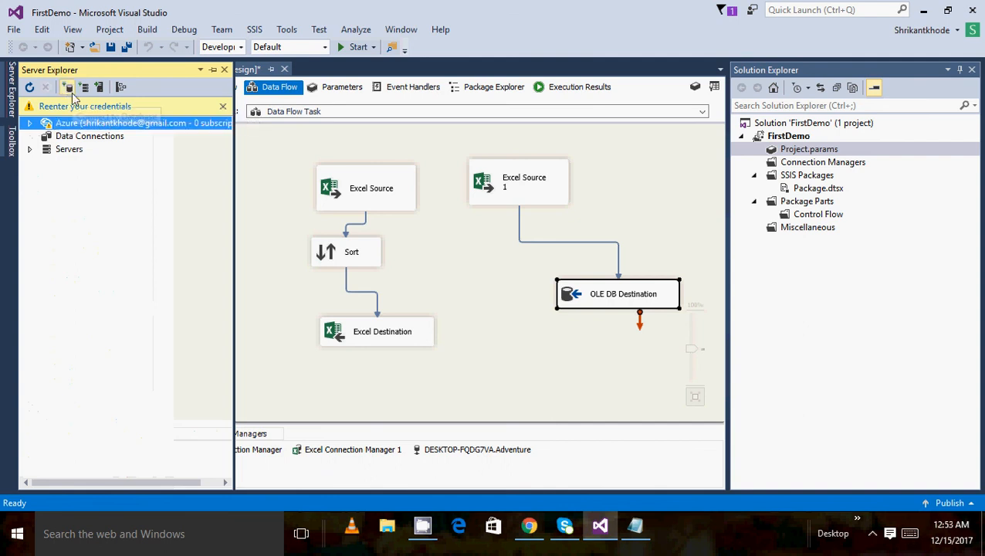
left_click(69, 87)
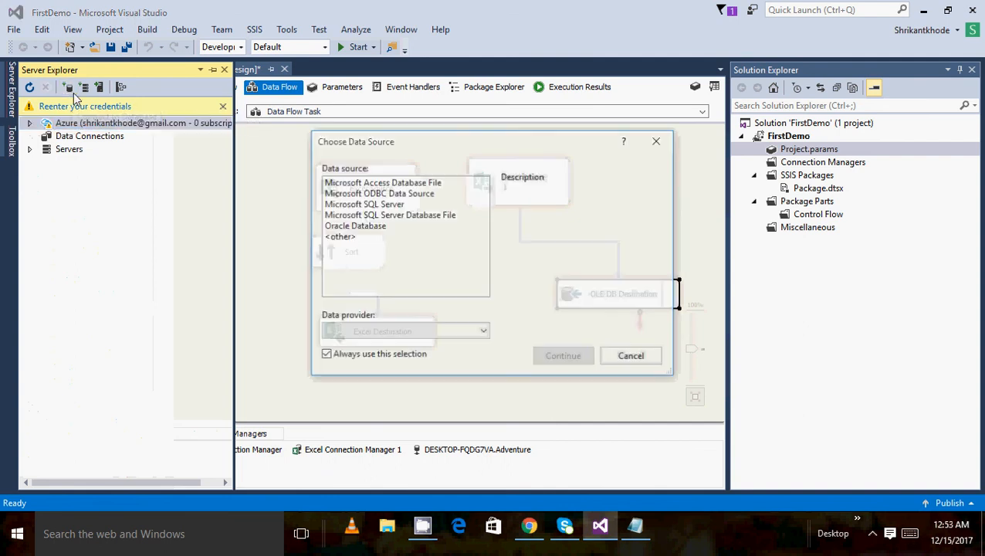
left_click(395, 215)
left_click(390, 205)
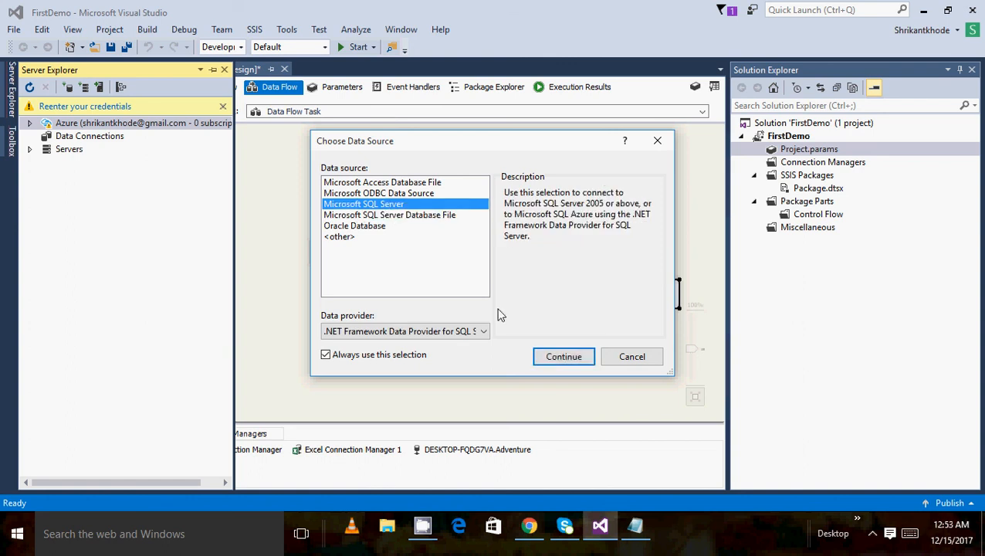
left_click(567, 359)
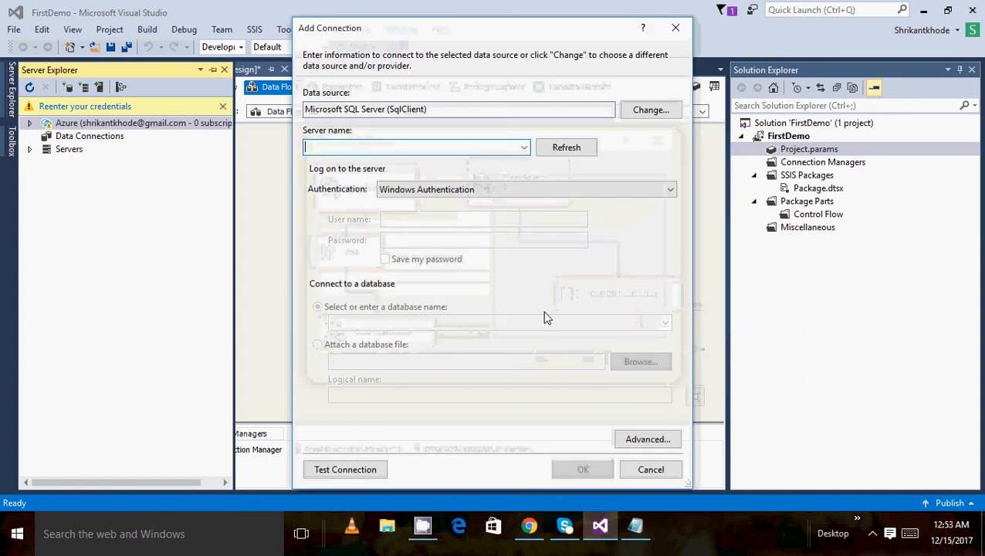
Connect to the server DESKTOP-FQDG7VA and its Adventure database with Windows Authentication, test the connection and confirm it
left_click(525, 148)
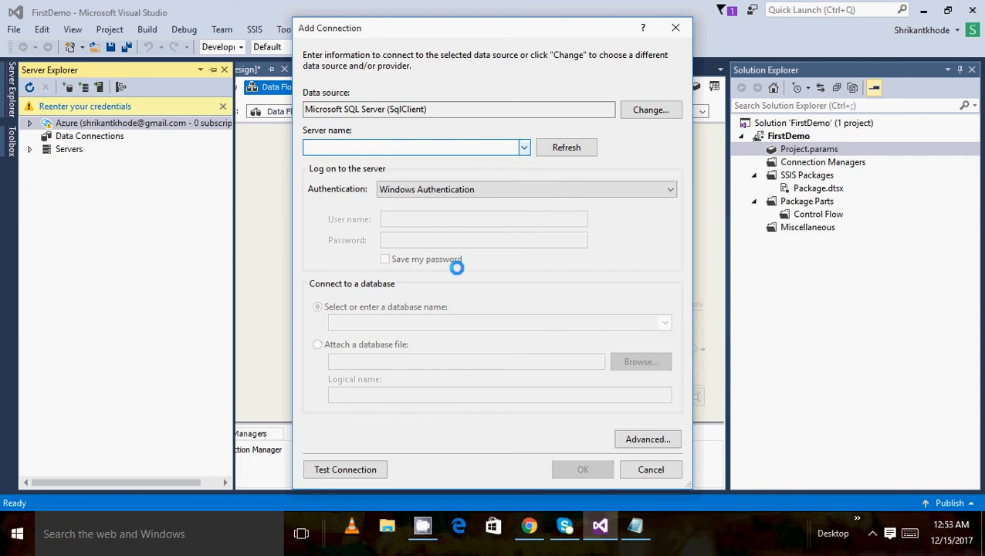
left_click(405, 162)
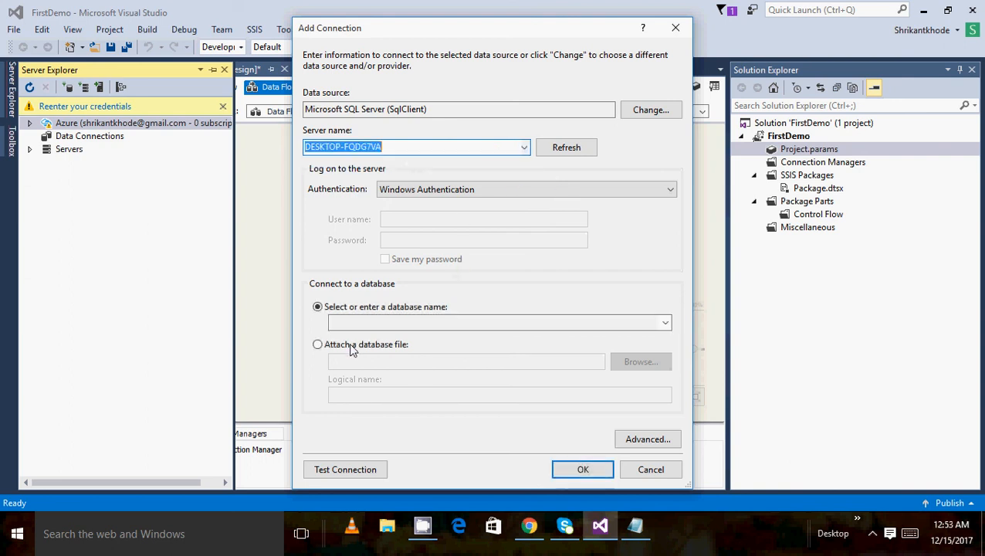
left_click(665, 324)
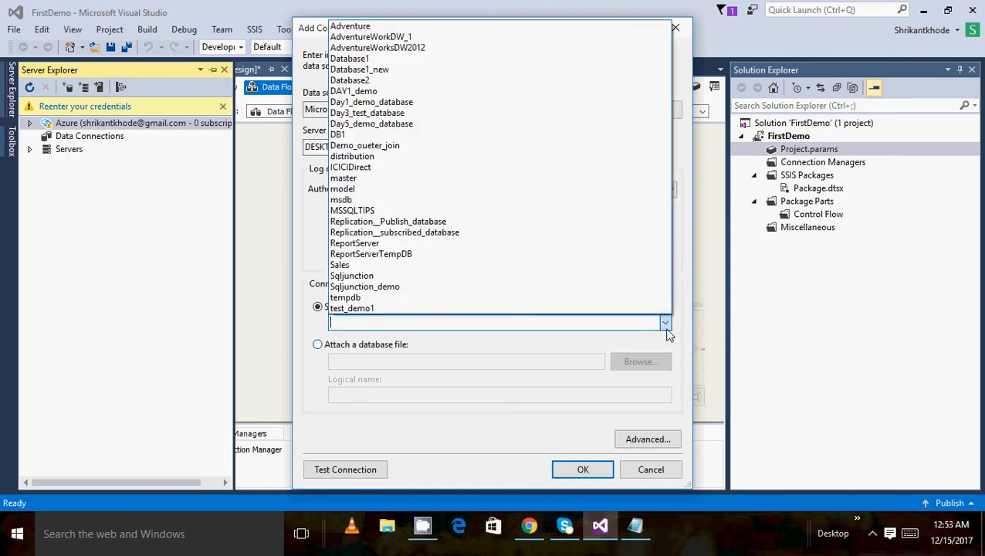
left_click(455, 27)
left_click(371, 472)
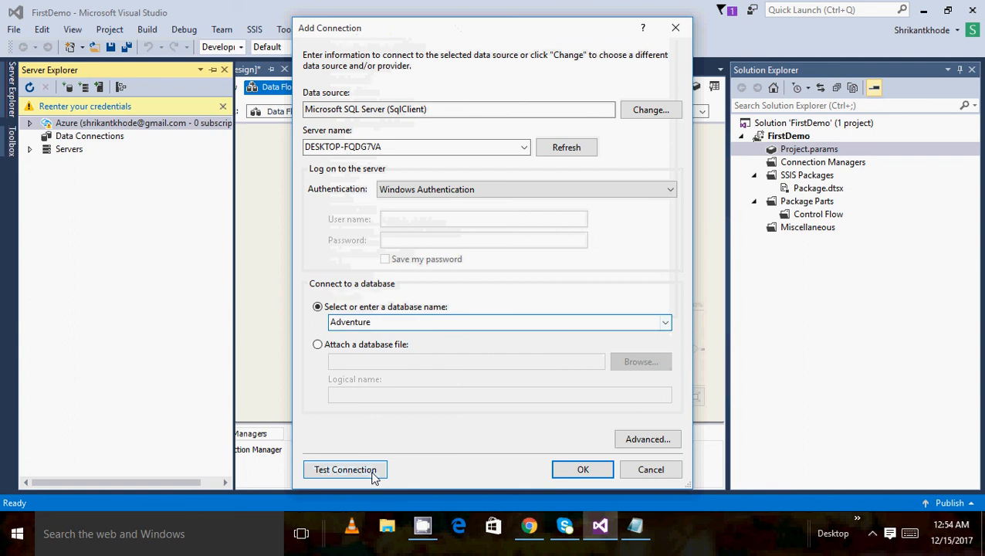
left_click(552, 316)
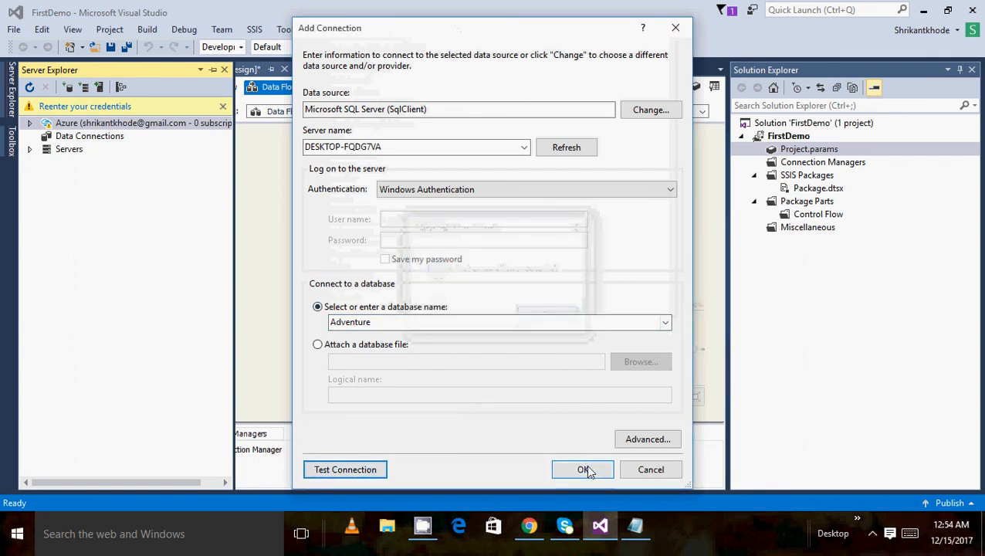
left_click(582, 468)
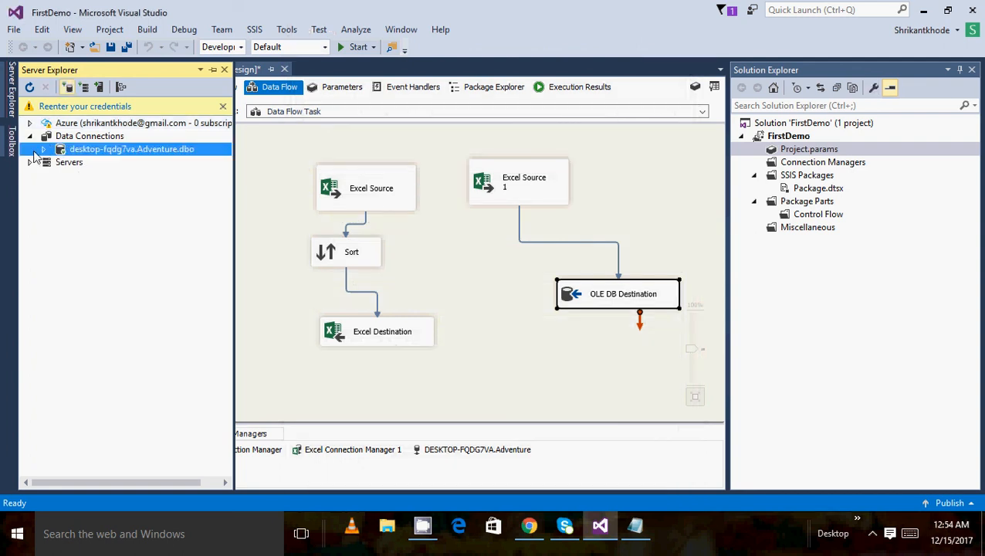
View the tables of the new Adventure connection and check which table OLE DB Destination loads into
left_click(44, 150)
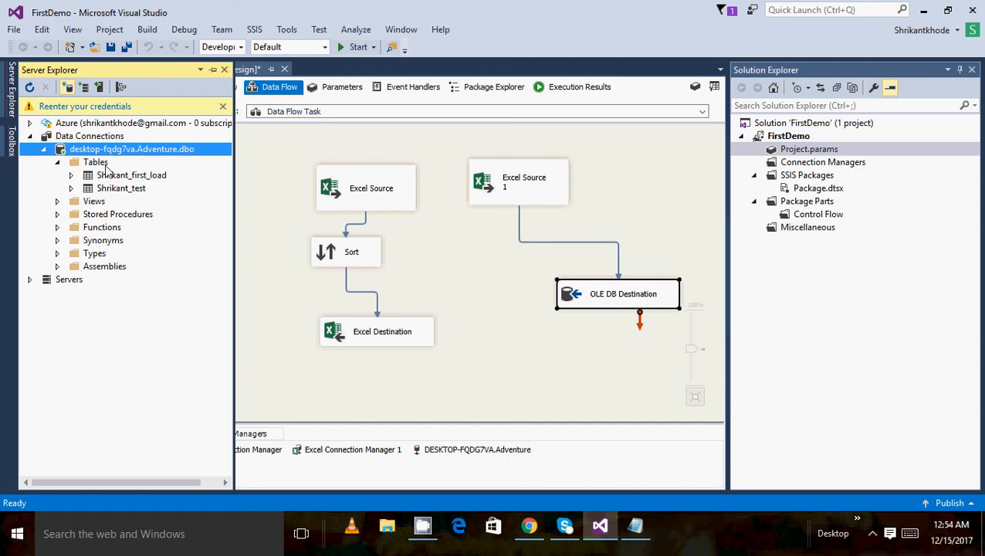
left_click(105, 164)
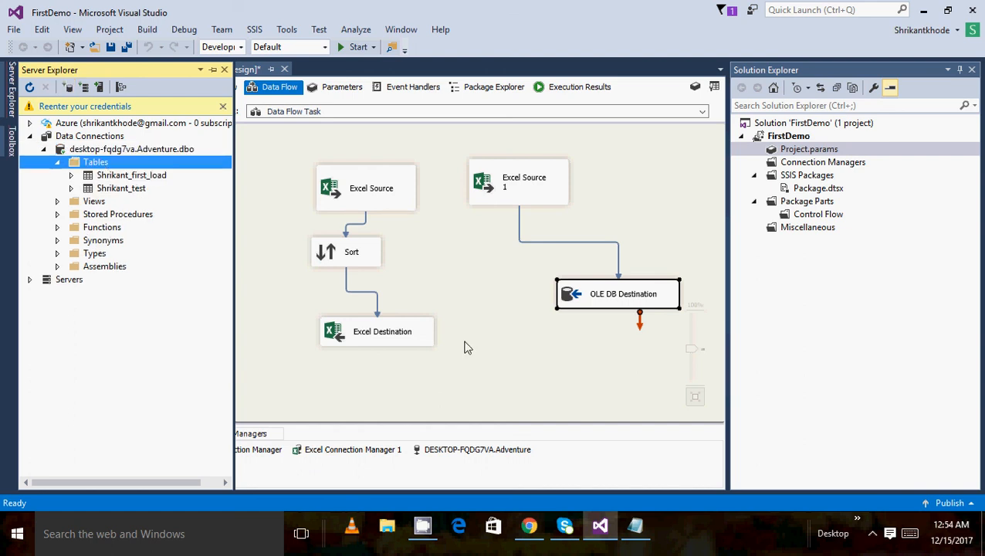
double_click(584, 305)
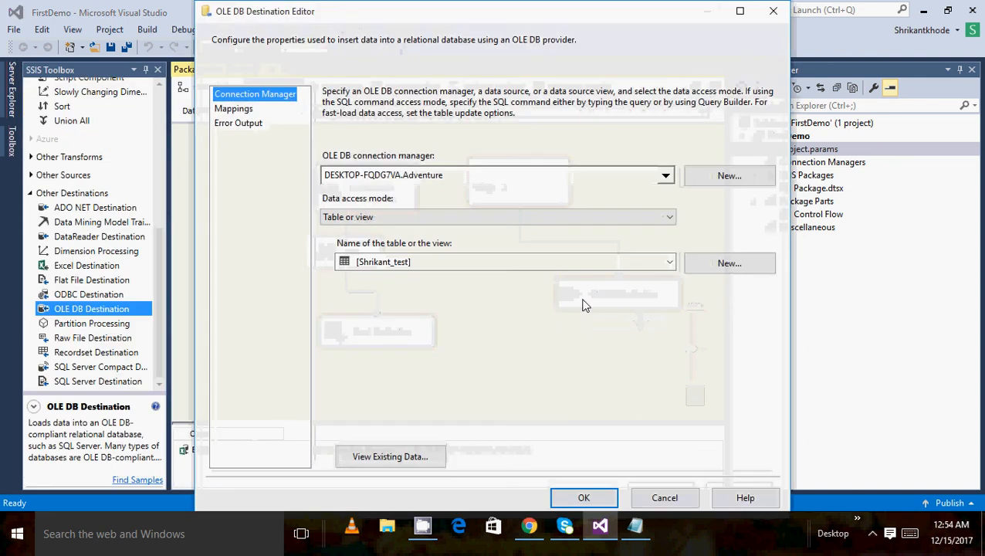
left_click(675, 497)
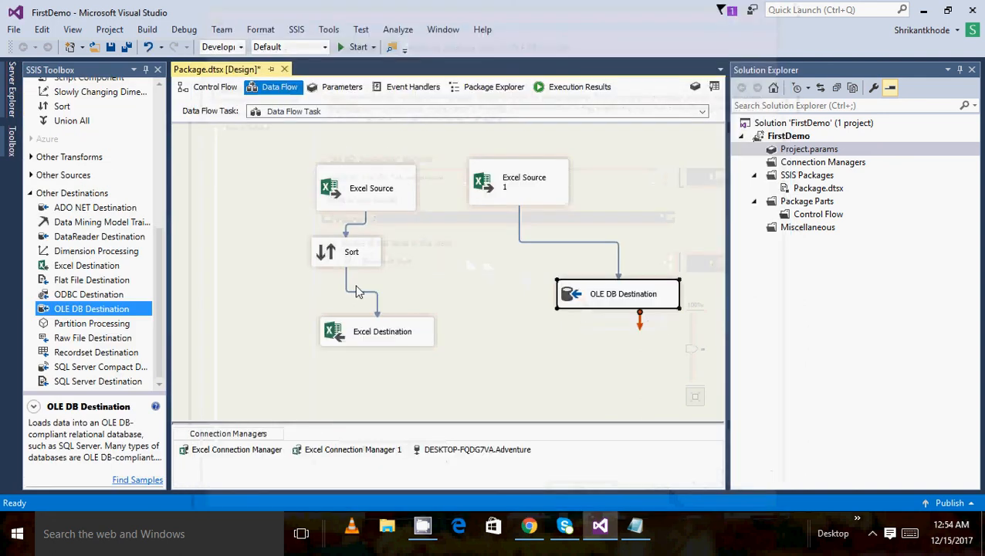
Expand the columns of the table ending in "_test" in Server Explorer and open a new query from that table
left_click(161, 102)
left_click_drag(161, 104, 158, 80)
left_click(94, 48)
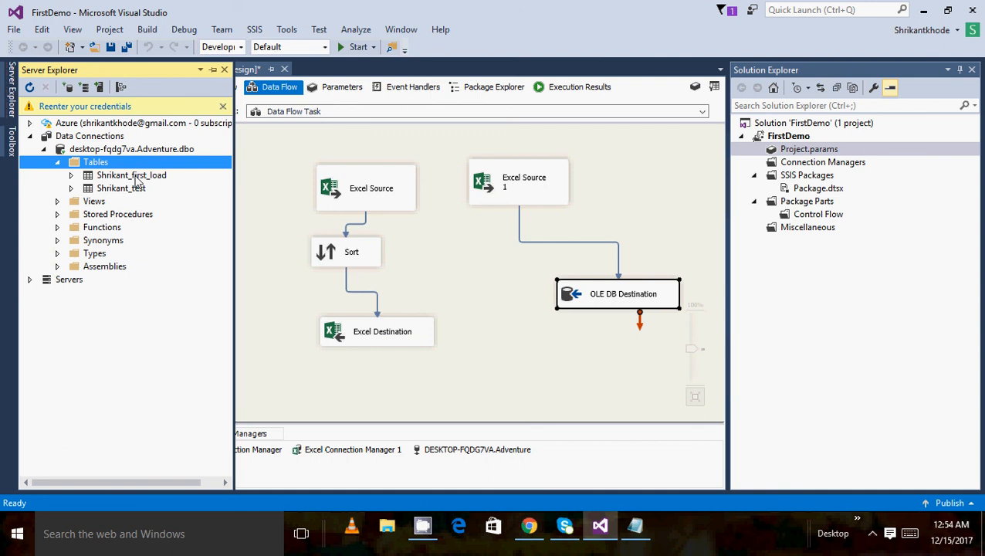
left_click(71, 189)
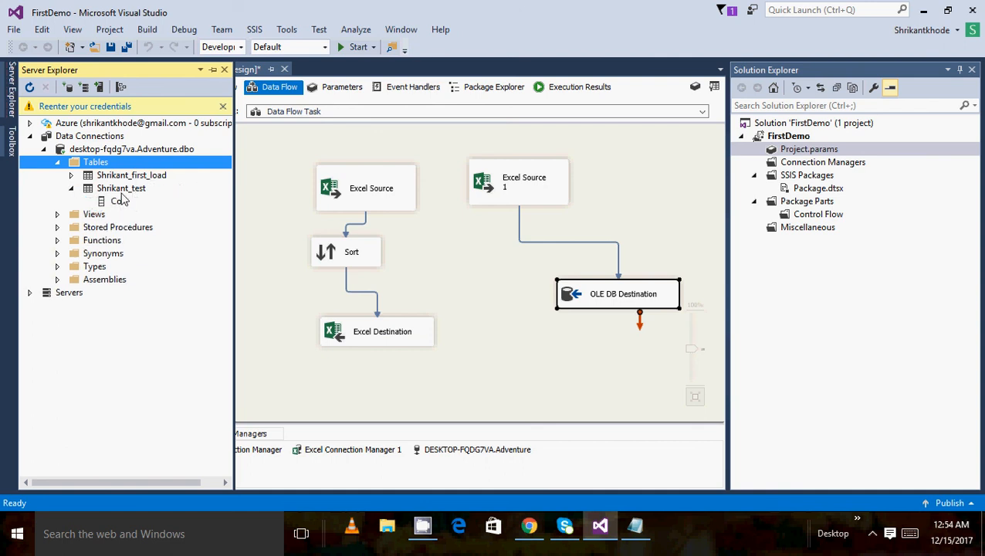
left_click(123, 191)
right_click(122, 193)
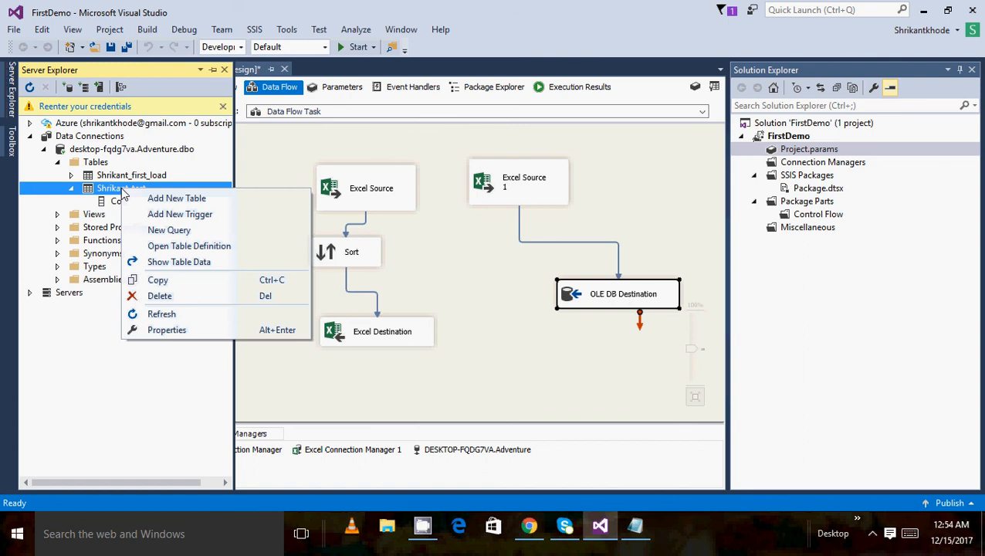
left_click(183, 231)
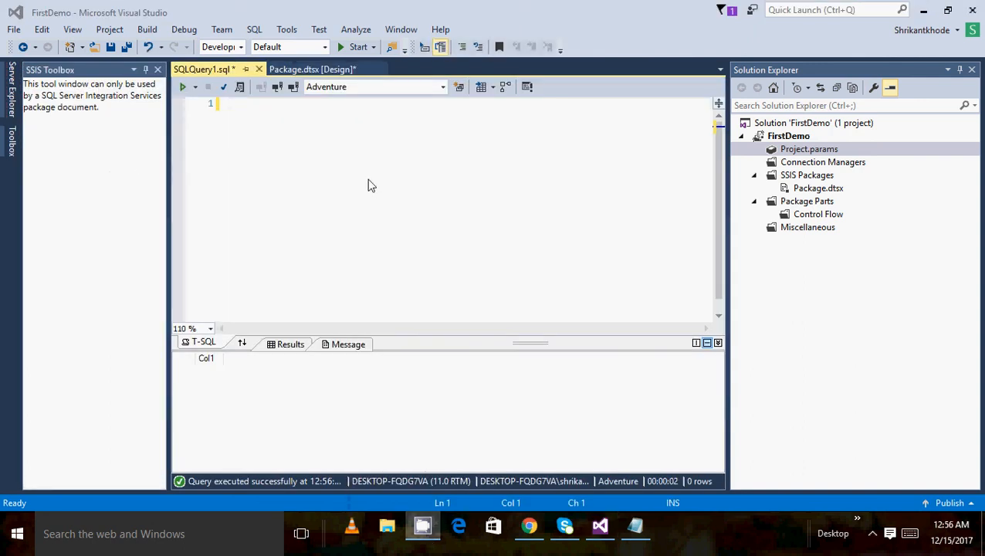
left_click(878, 534)
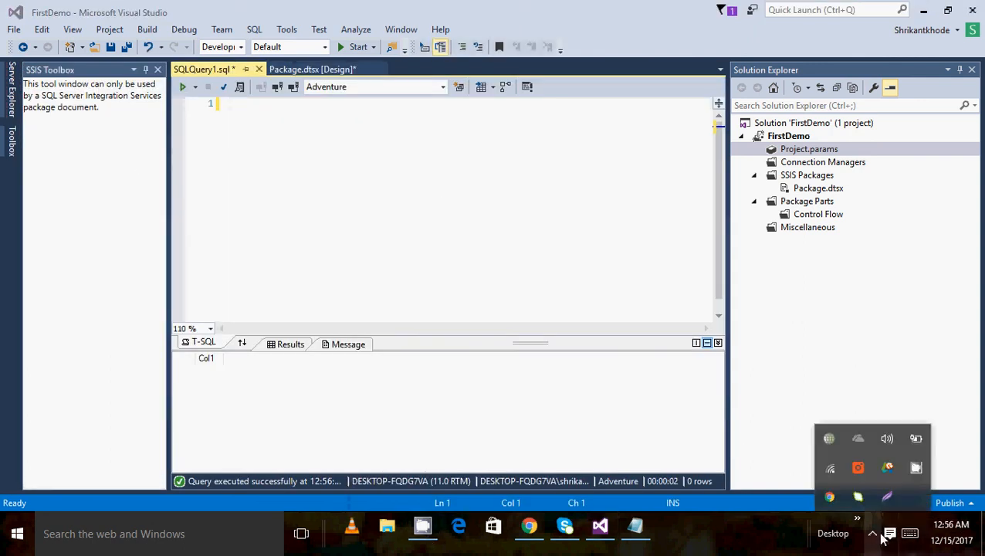
left_click(916, 467)
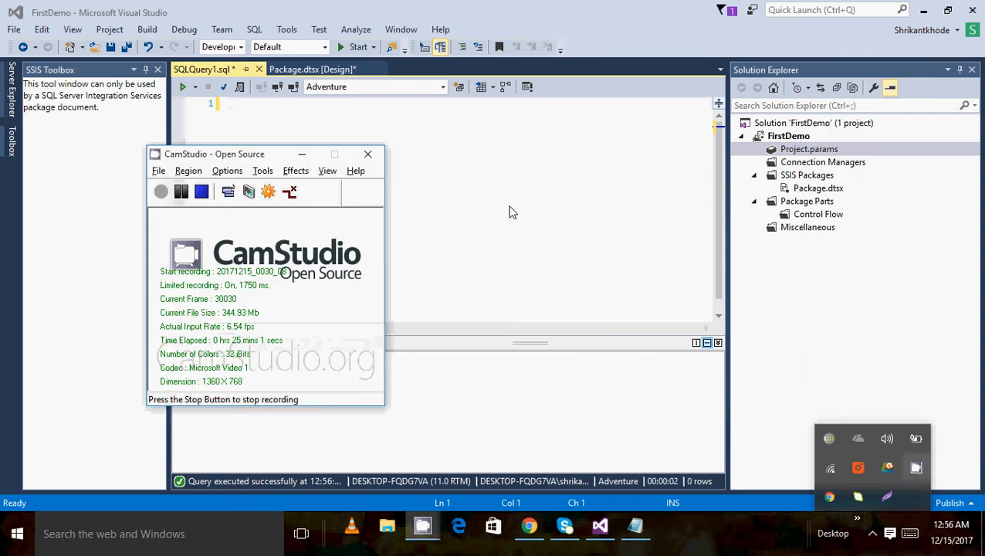
left_click(302, 153)
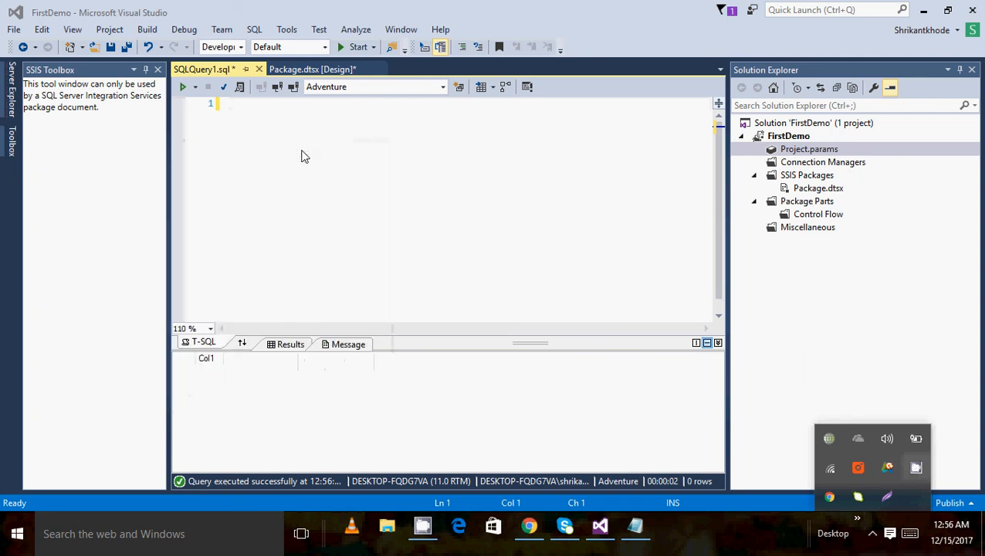
Write and execute a "select * from" query on the table ending in "_test" in Adventure and view its results
type("select * from Shrikant_test")
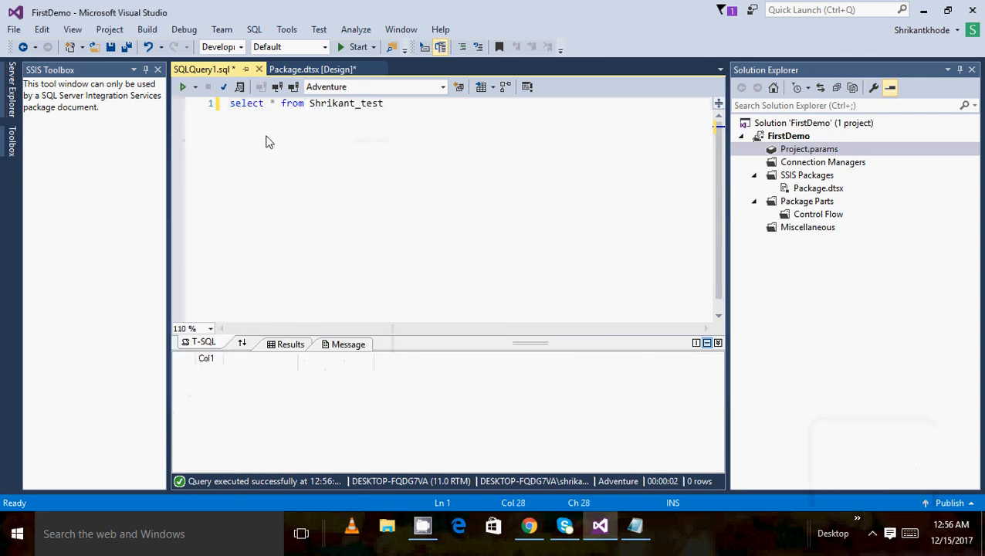
left_click(183, 88)
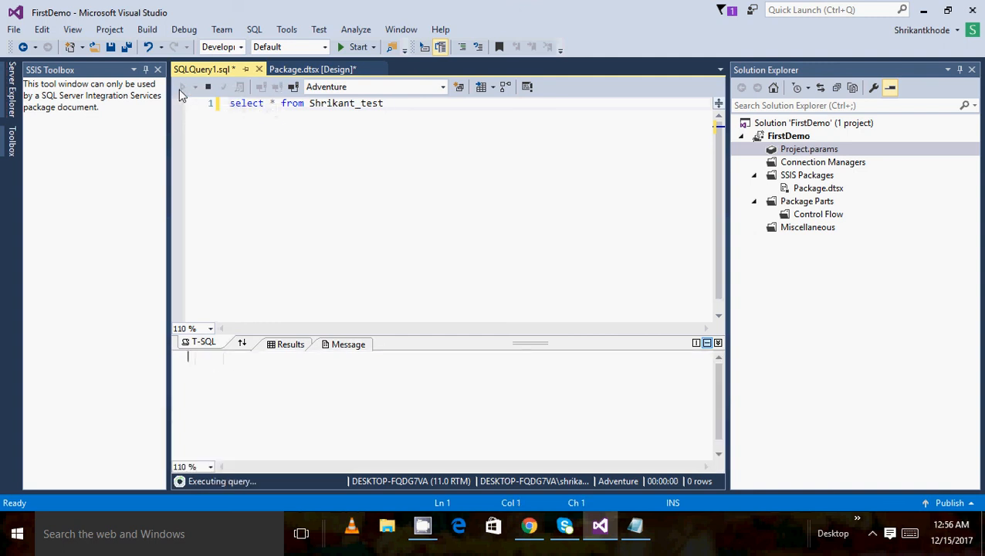
left_click(333, 349)
left_click(295, 346)
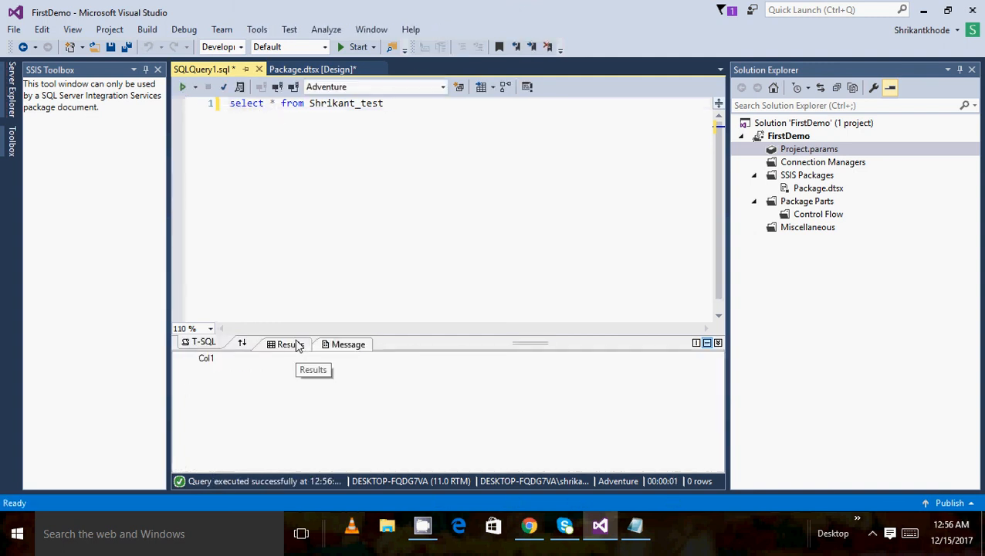
left_click(353, 103)
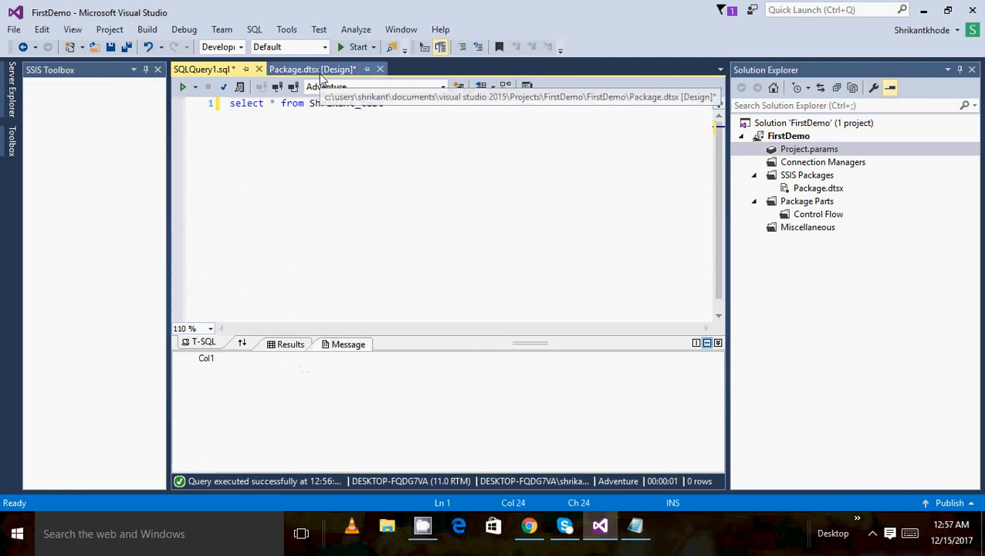
Review the flow from Excel Source 1 to OLE DB Destination in Package.dtsx, including the destination's connection and table
left_click(313, 69)
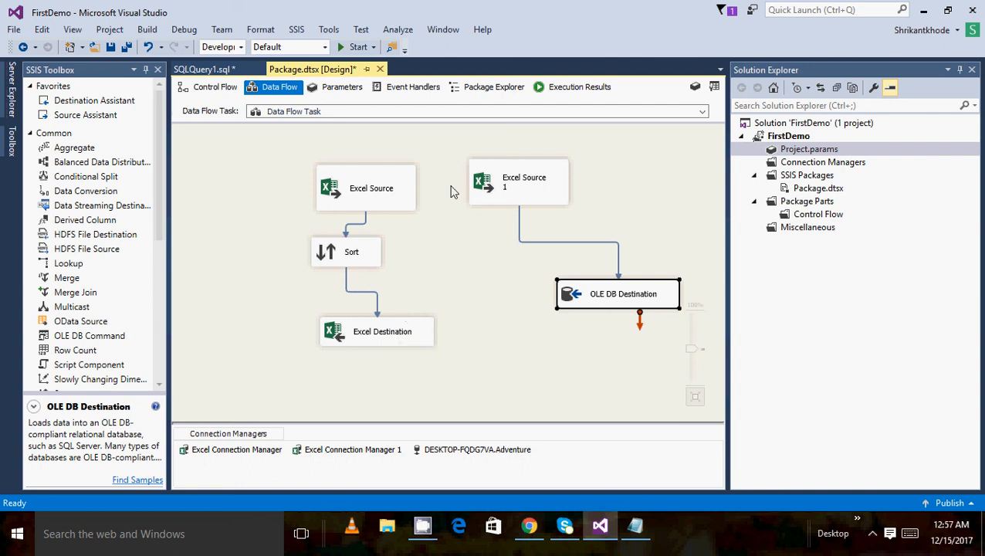
left_click(550, 179)
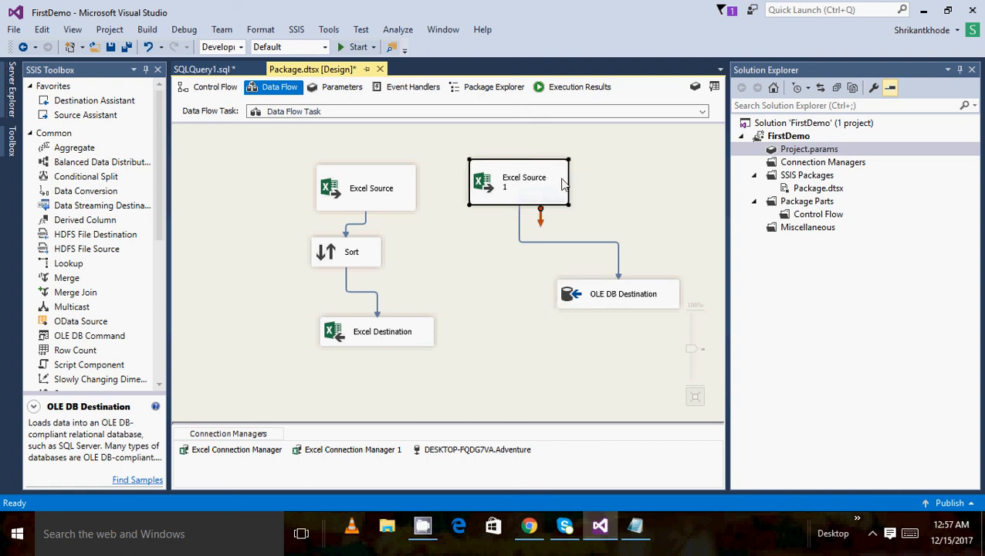
left_click(611, 295)
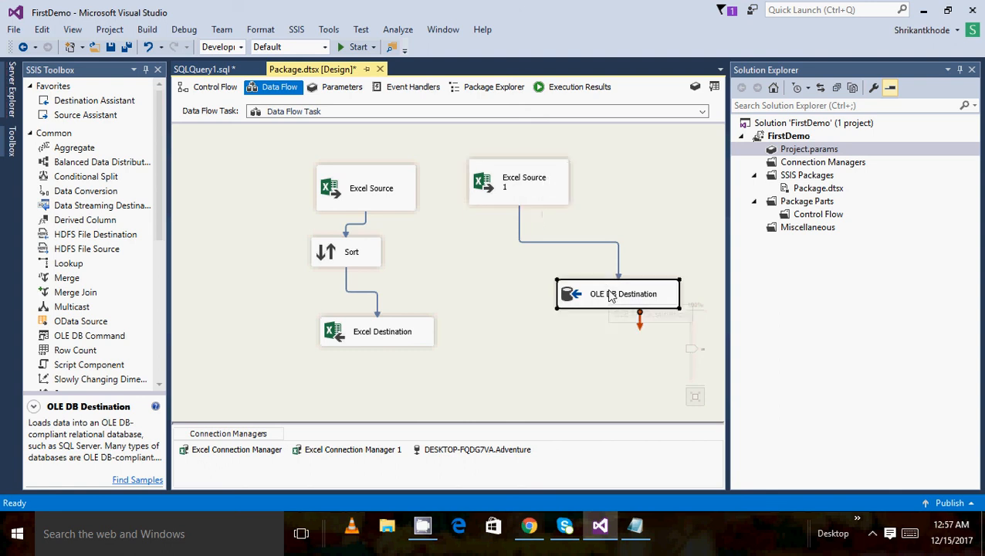
double_click(611, 295)
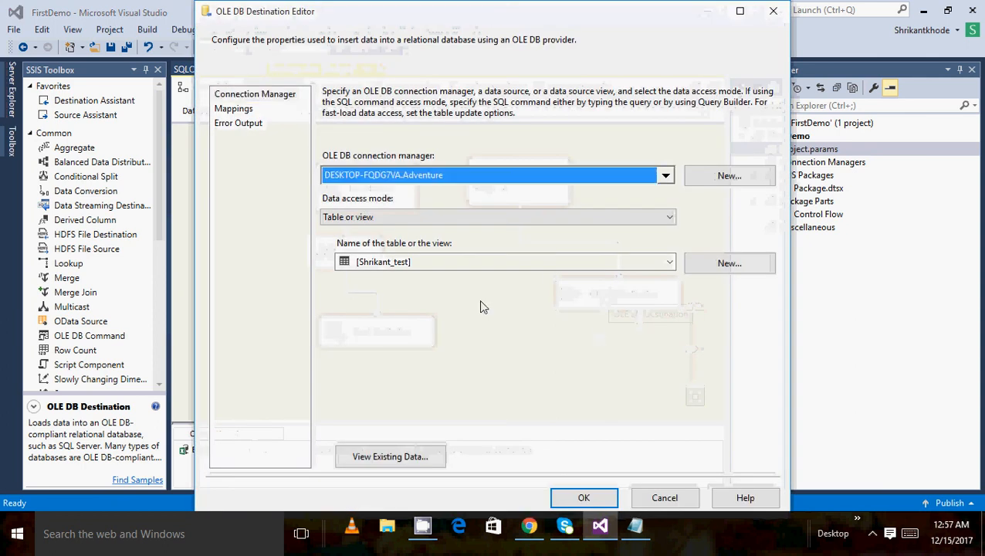
left_click(663, 501)
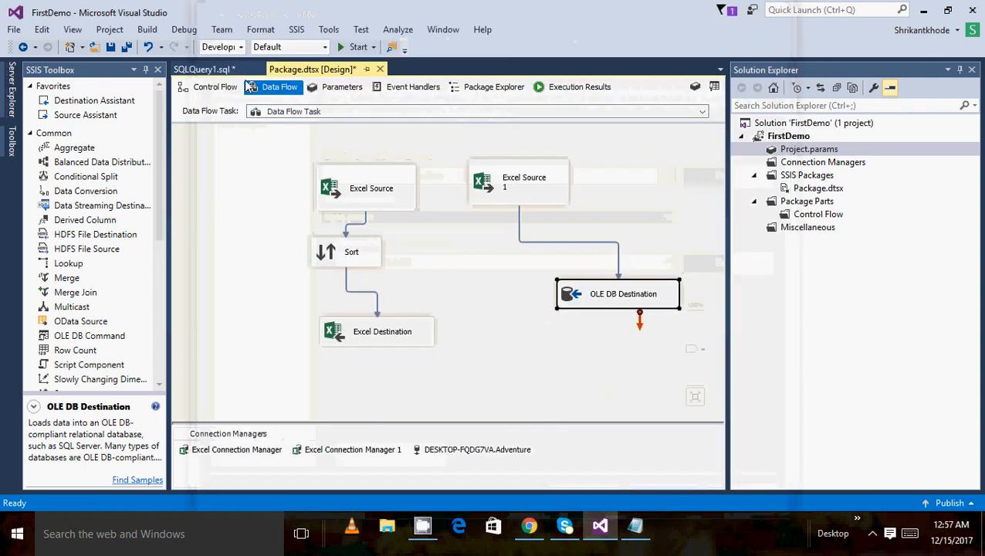
left_click(220, 69)
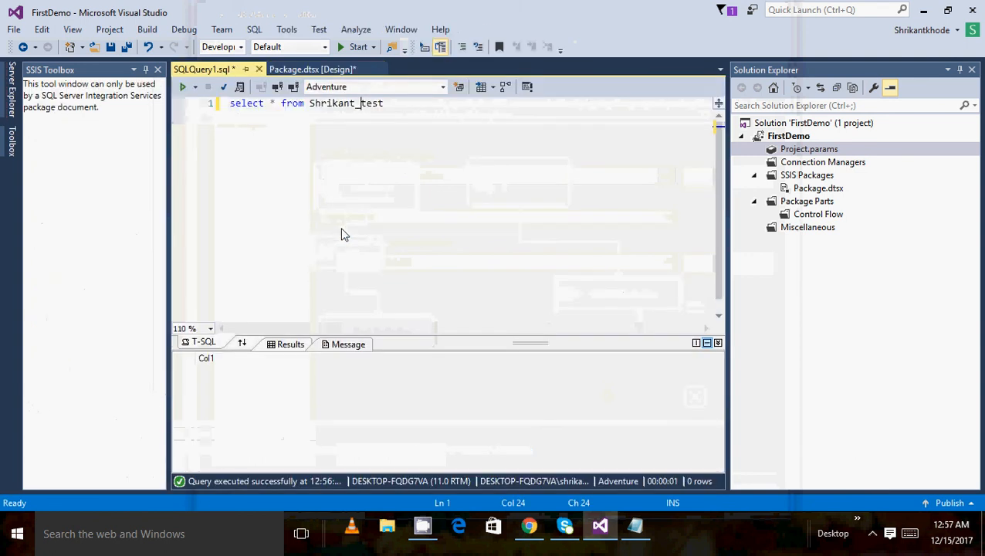
Try to run Package.dtsx with both data flows in place, and stop debugging
left_click(315, 71)
left_click(478, 234)
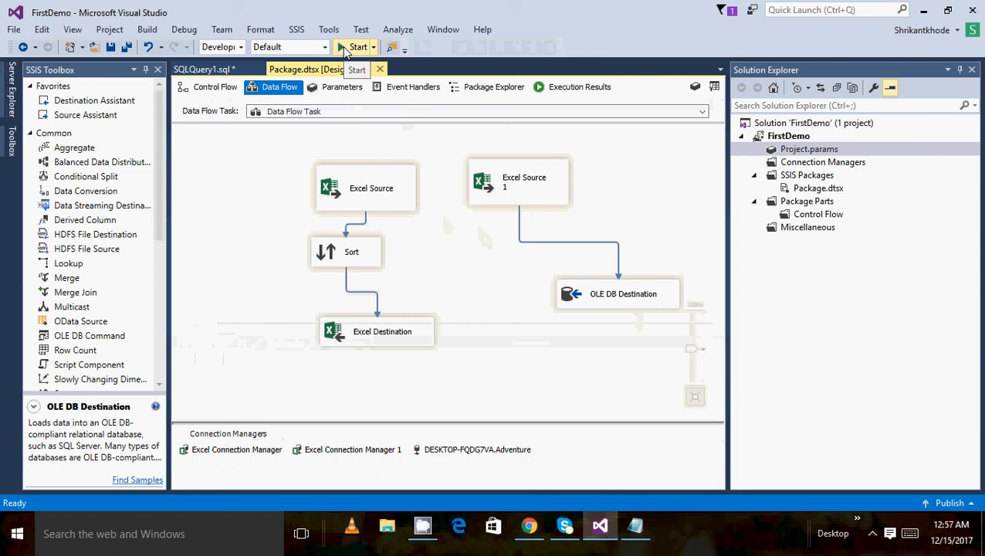
left_click(347, 48)
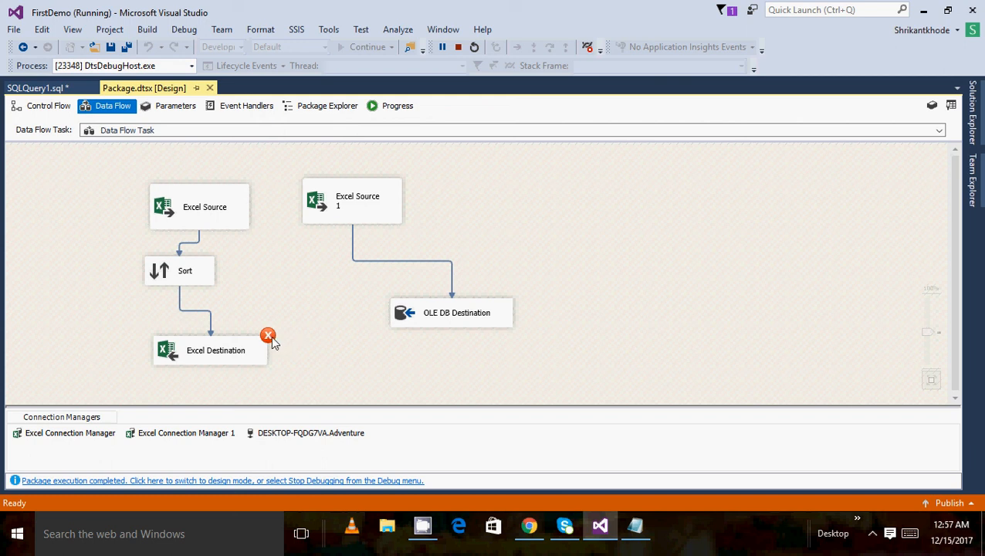
left_click(457, 49)
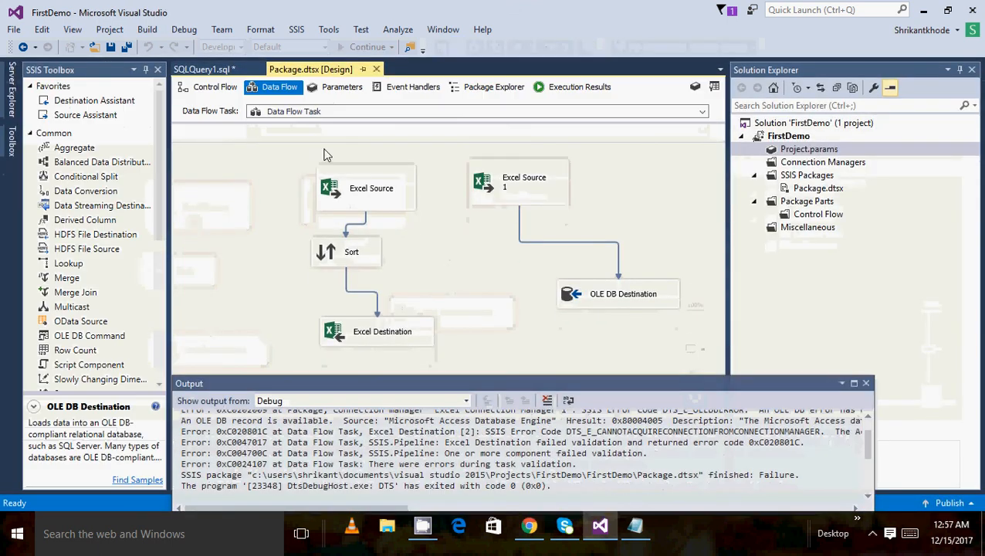
Delete the Excel Source, Sort and Excel Destination components from the data flow
left_click(384, 337)
left_click_drag(301, 176, 443, 344)
right_click(428, 340)
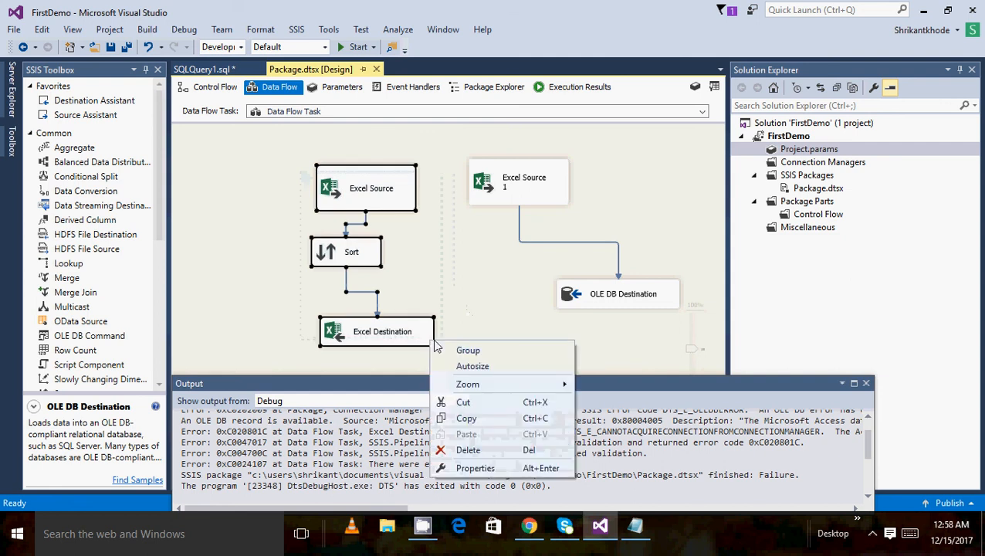
left_click(467, 450)
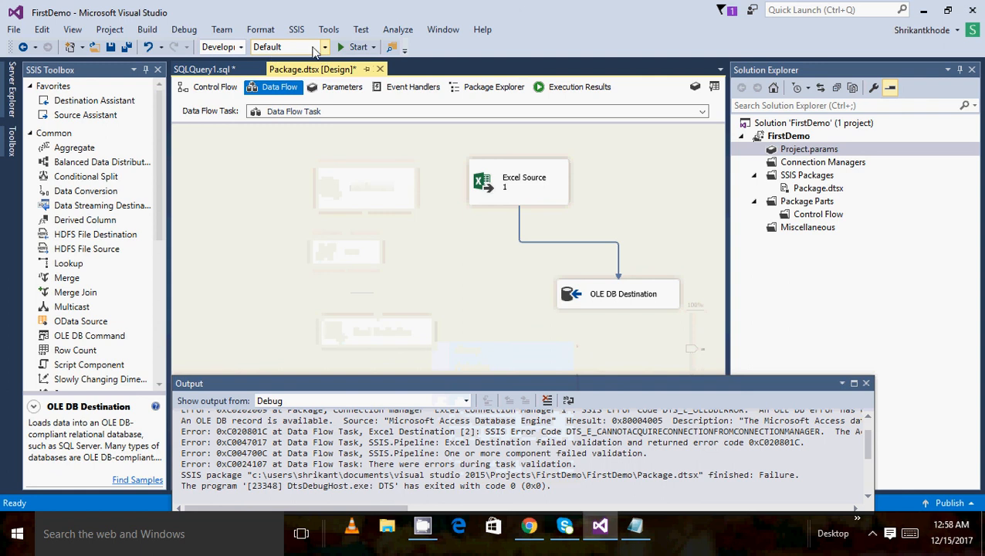
Run the package with the remaining flow and re-execute the select query to check the rows loaded into Col1
left_click(340, 49)
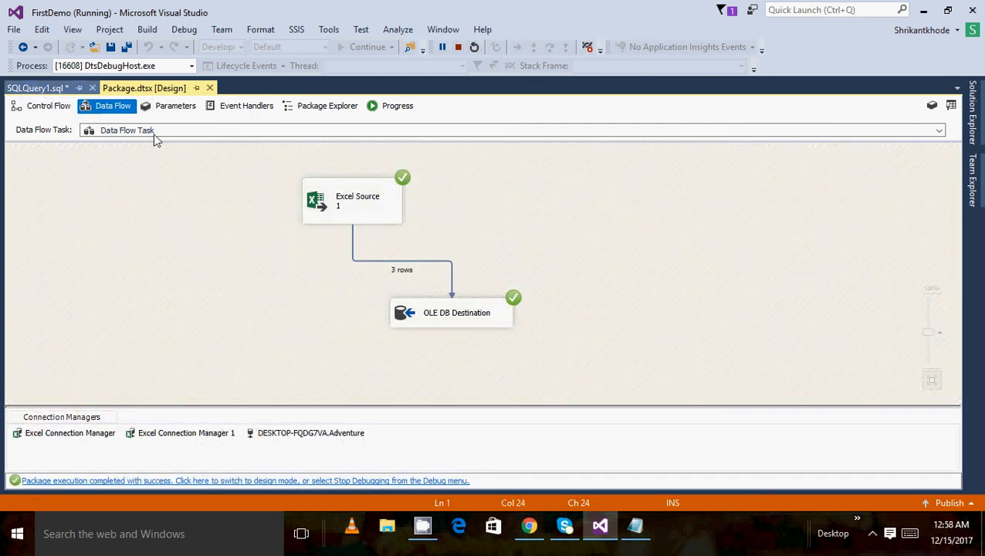
left_click(143, 173)
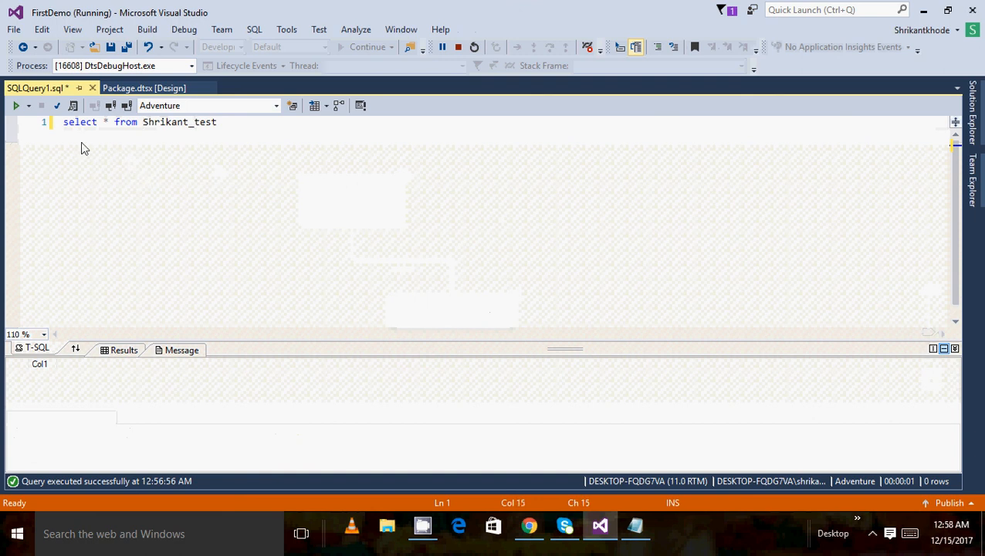
left_click(17, 106)
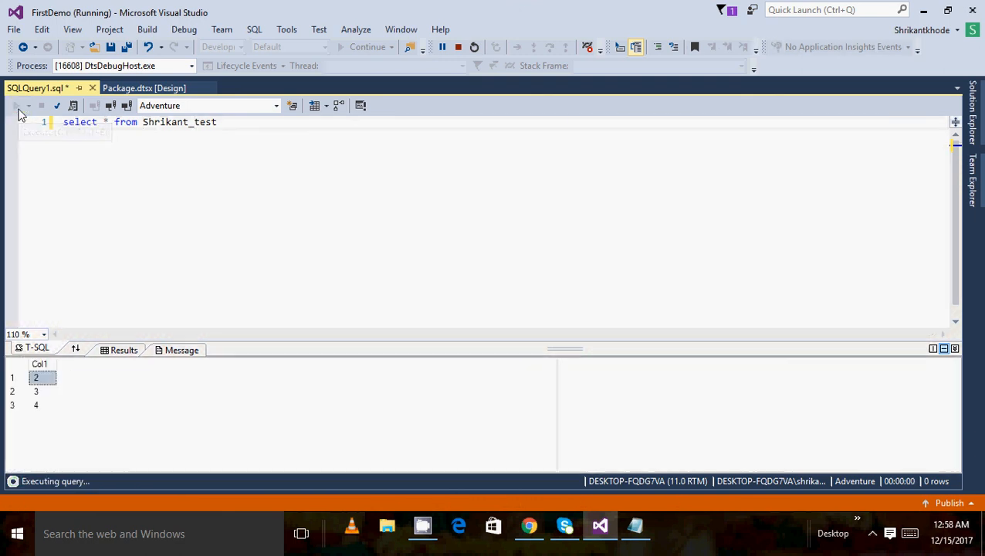
left_click(37, 407)
left_click(41, 380, "shift")
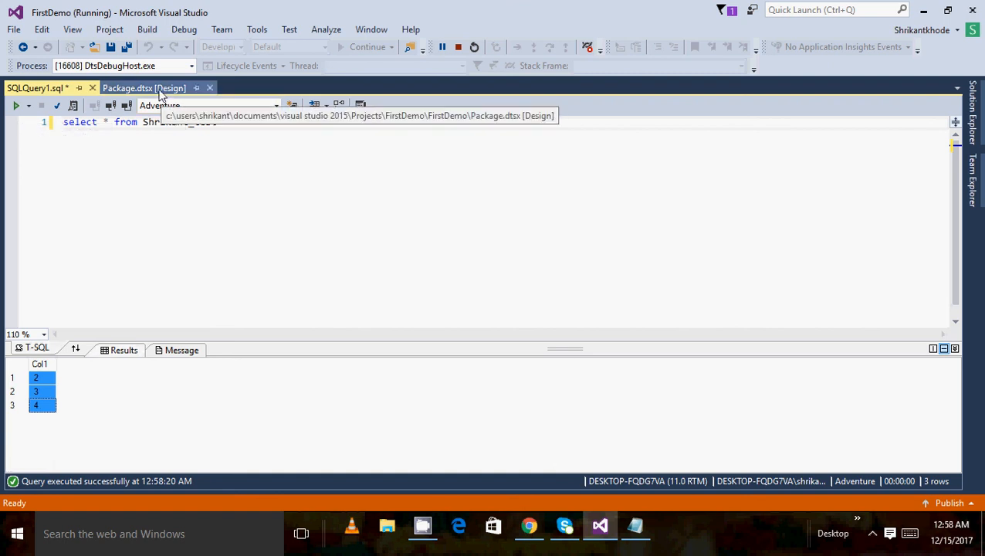
left_click(161, 93)
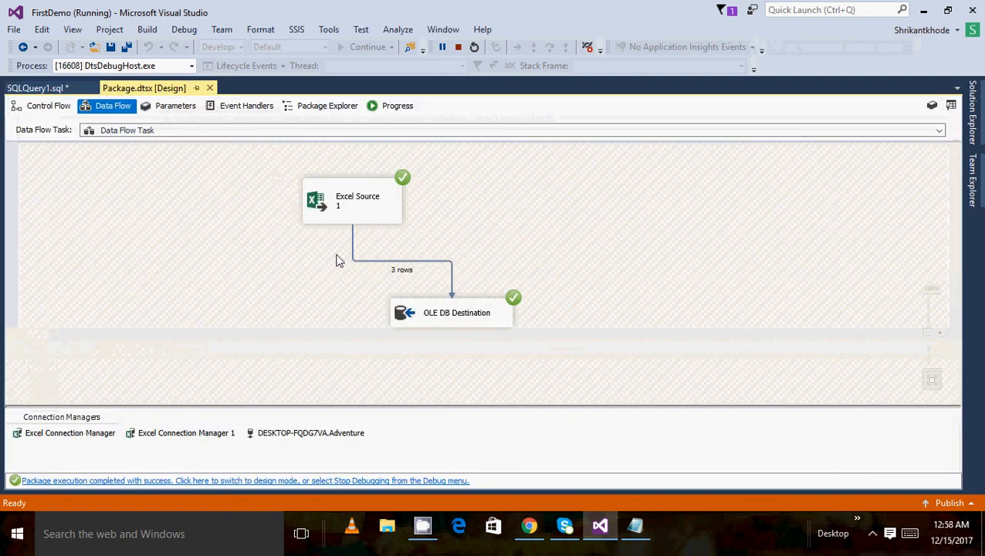